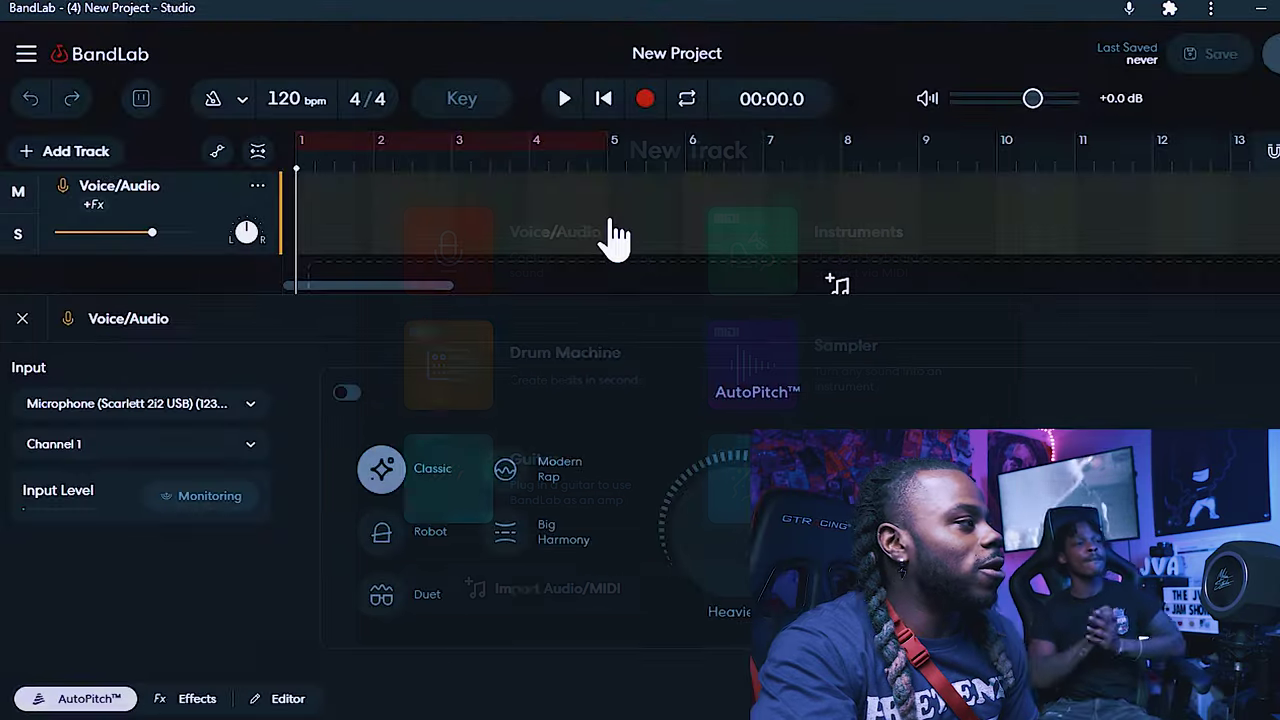
Select Microphone (Scarlett 2i2 USB) as the input of the Voice/Audio track and close the track settings
left_click(155, 406)
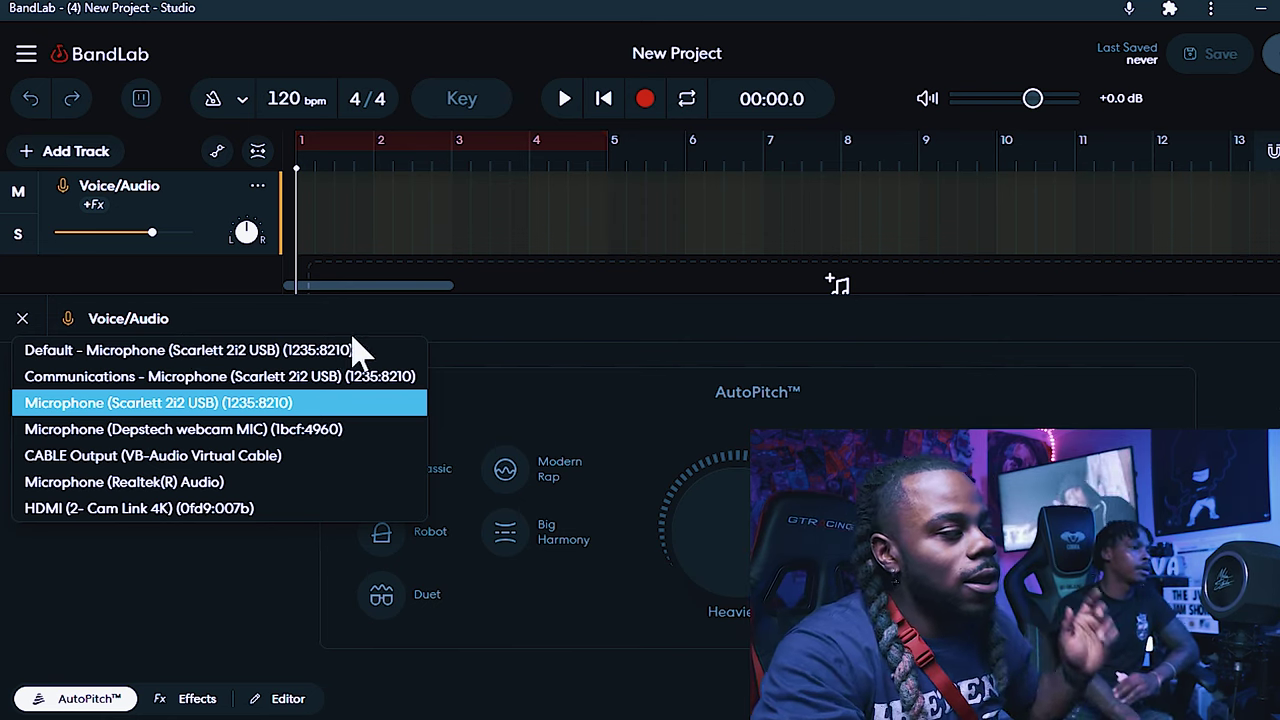
left_click(205, 410)
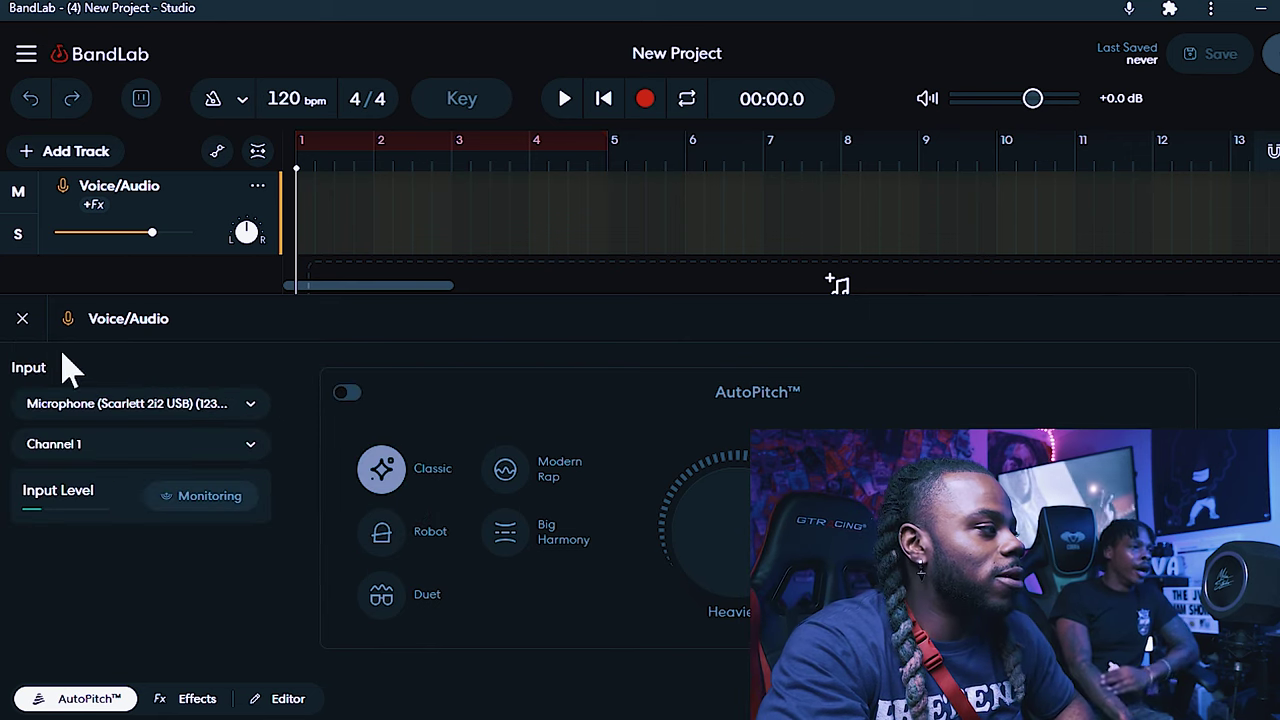
left_click(22, 318)
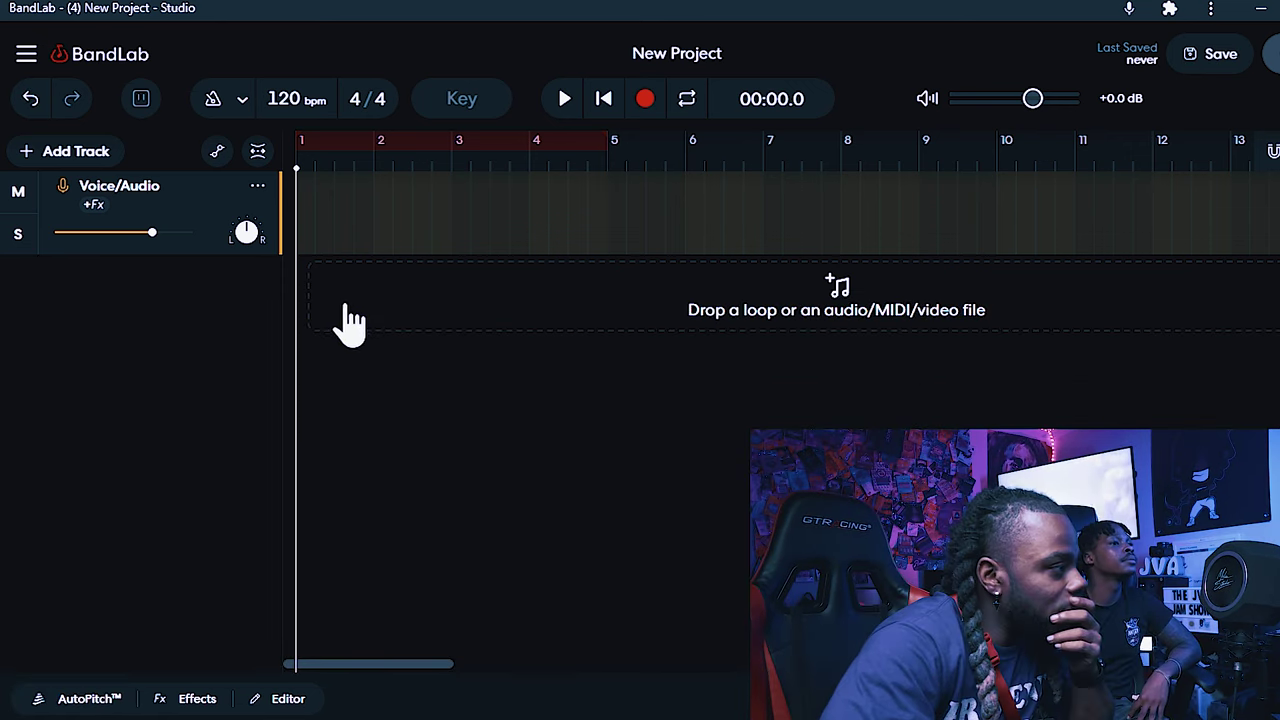
Import lil swagg beat gyi.mp3 as a new track with the project at 69 bpm and E maj, and place it above Voice/Audio
left_click_drag(370, 300, 372, 302)
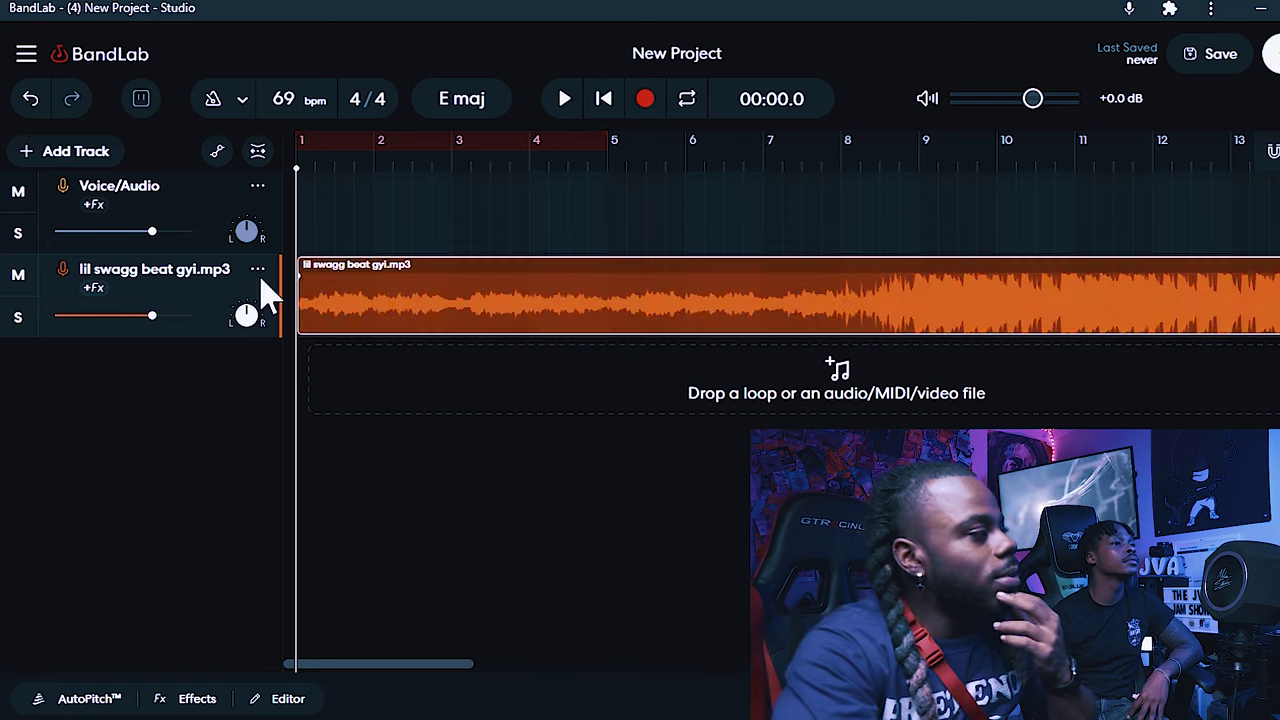
left_click_drag(185, 298, 160, 205)
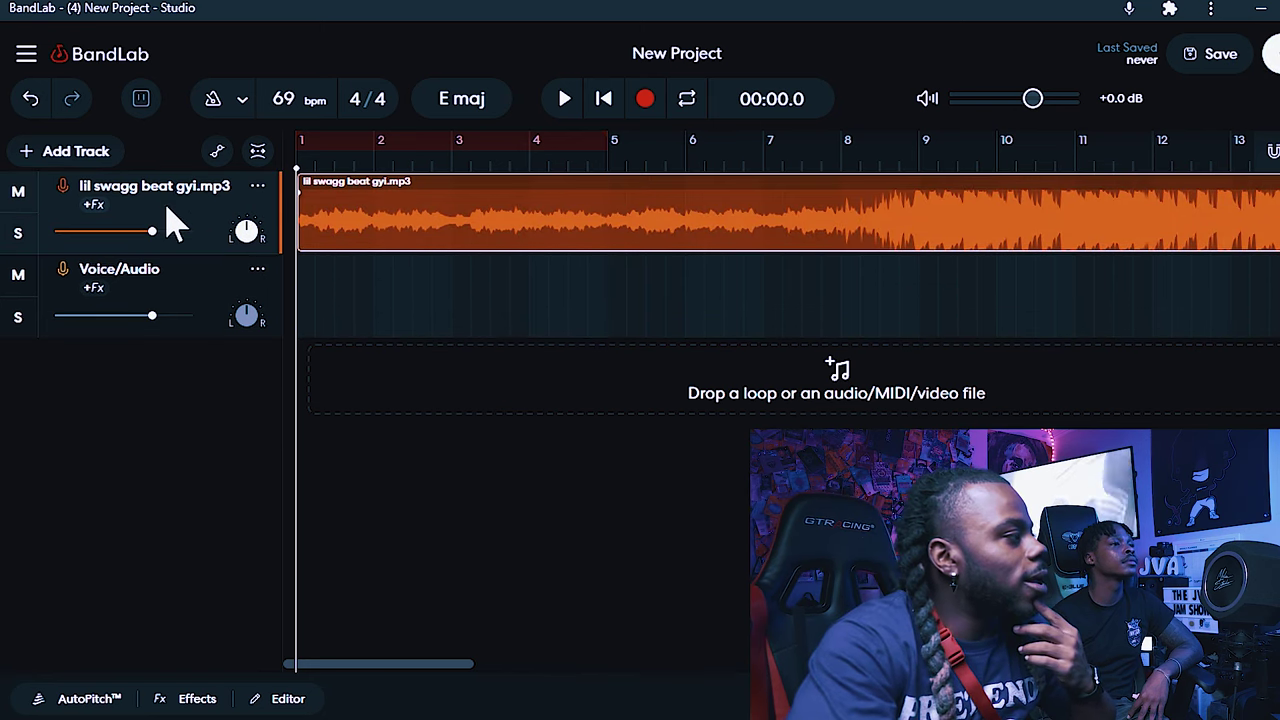
Change the beat track's color to green and the Voice/Audio track's color to purple
right_click(192, 226)
left_click(333, 372)
right_click(198, 290)
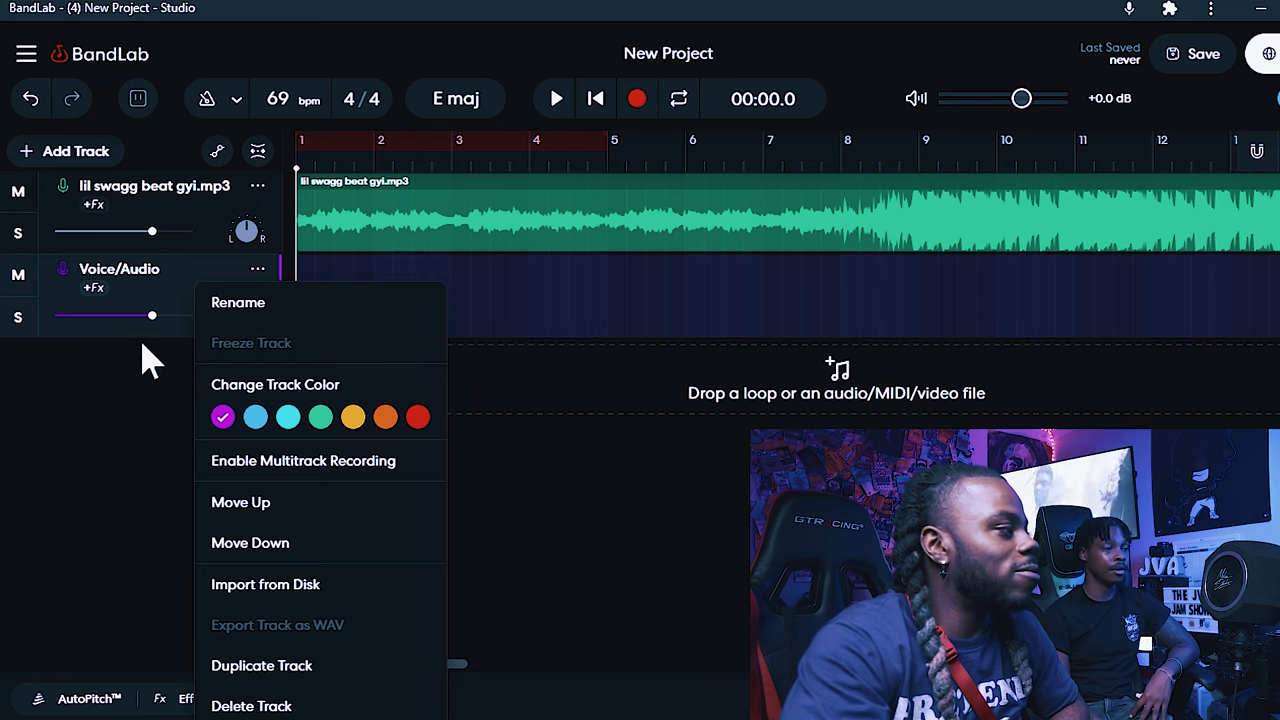
right_click(170, 283)
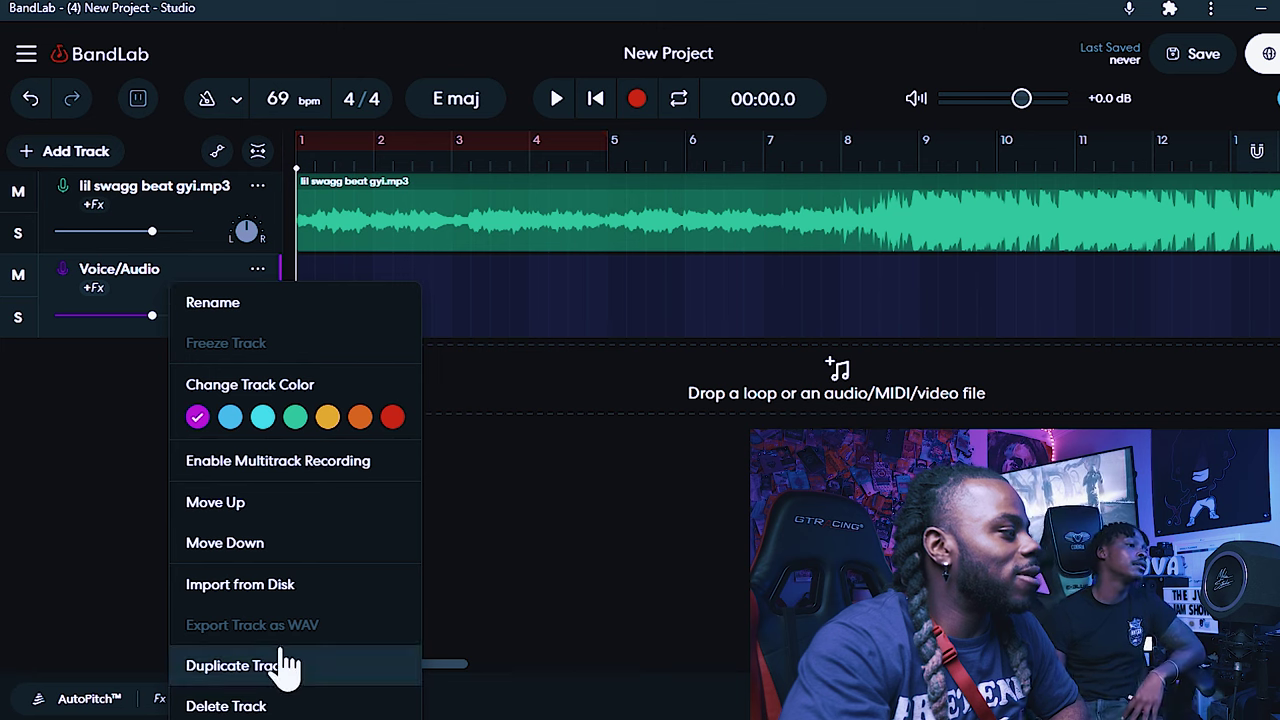
left_click(113, 293)
left_click(22, 318)
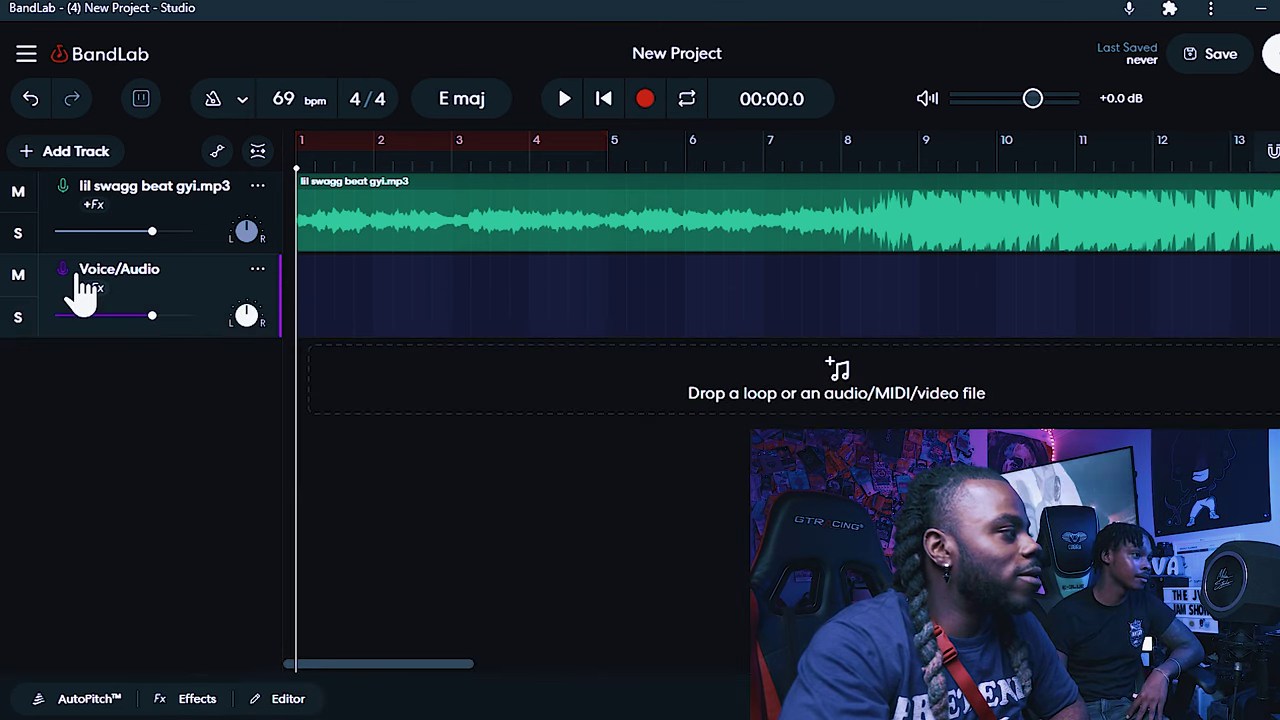
Keep Microphone (Scarlett 2i2 USB) as the Voice/Audio input and turn on AutoPitch with the Classic style
left_click(78, 280)
left_click(166, 405)
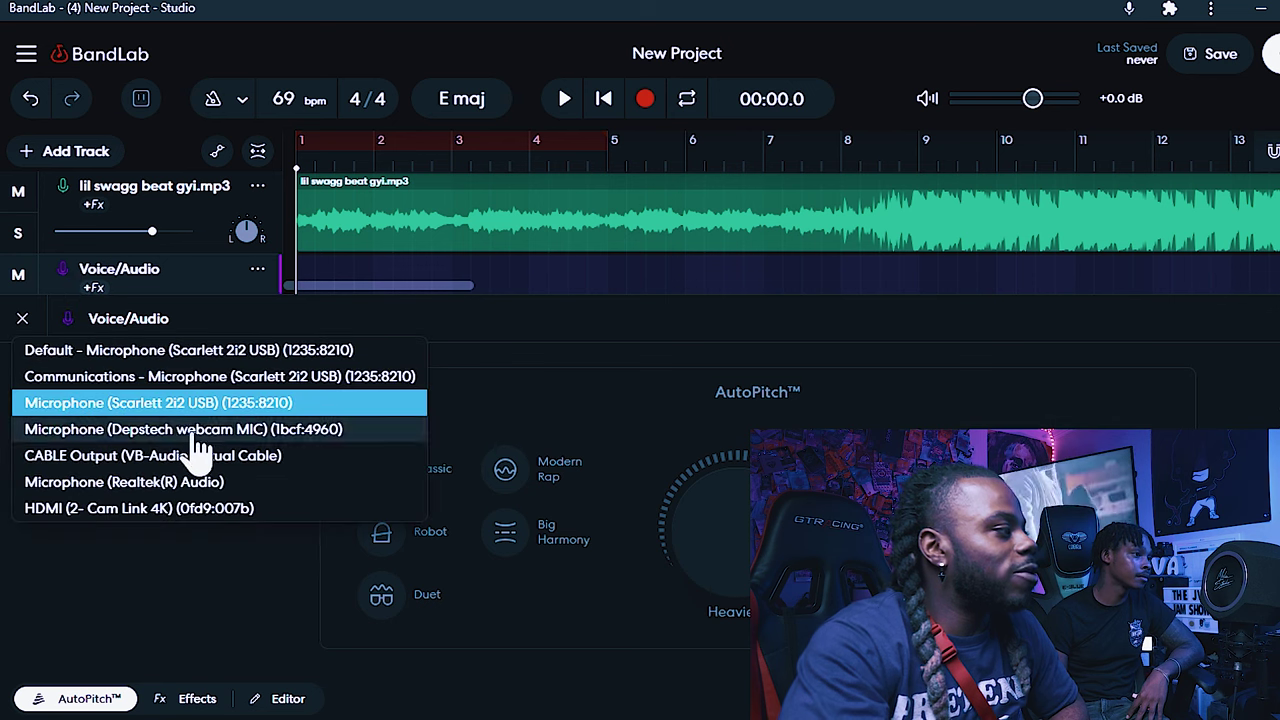
left_click(185, 405)
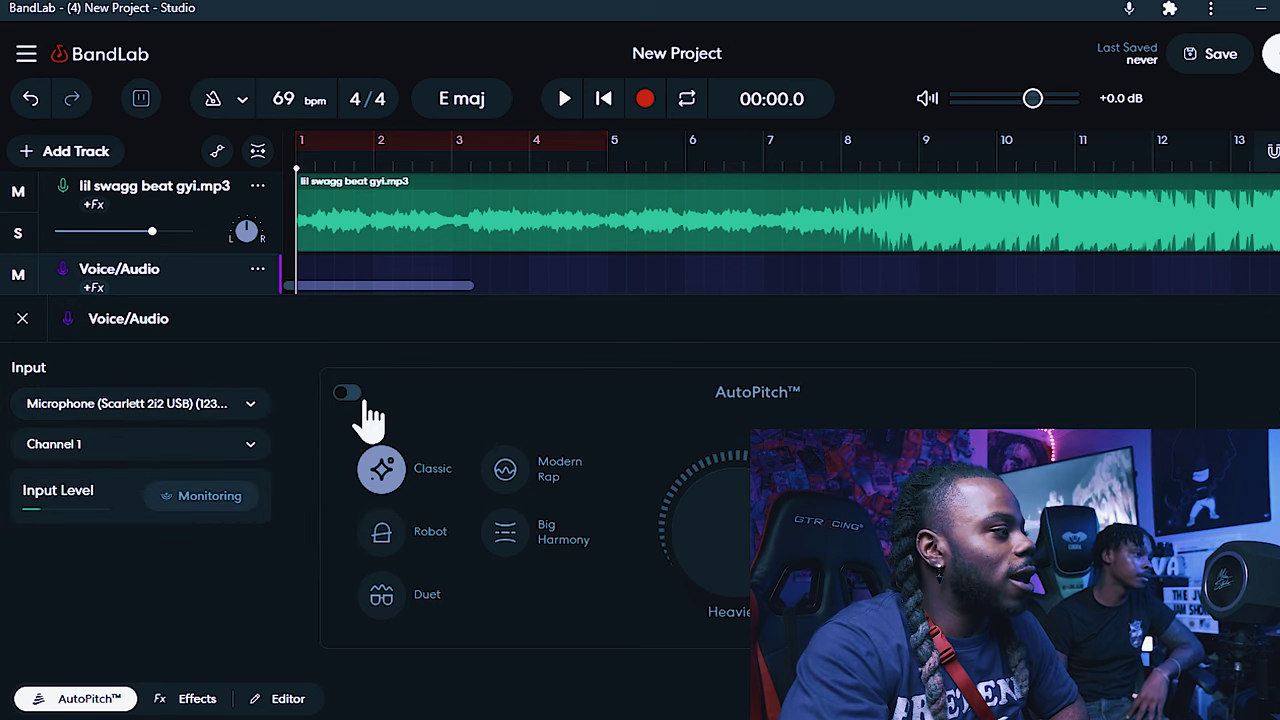
left_click(350, 393)
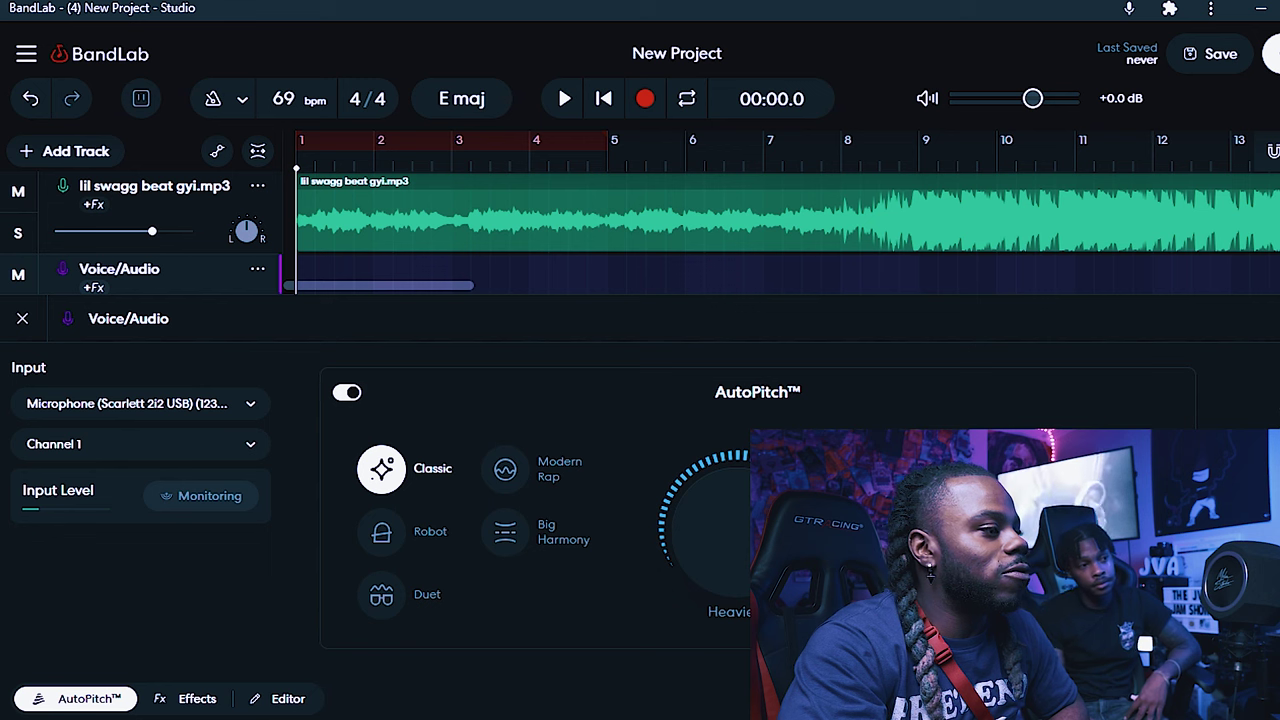
left_click(1010, 450)
left_click(1032, 300)
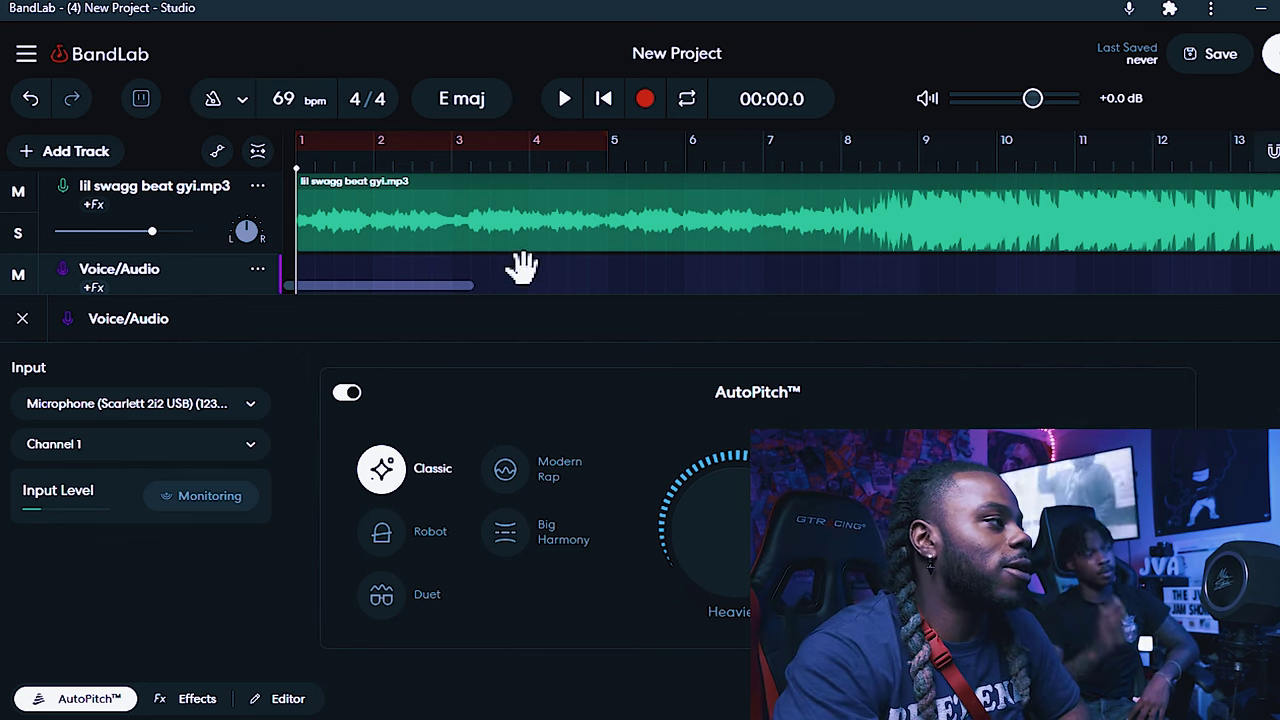
left_click(23, 320)
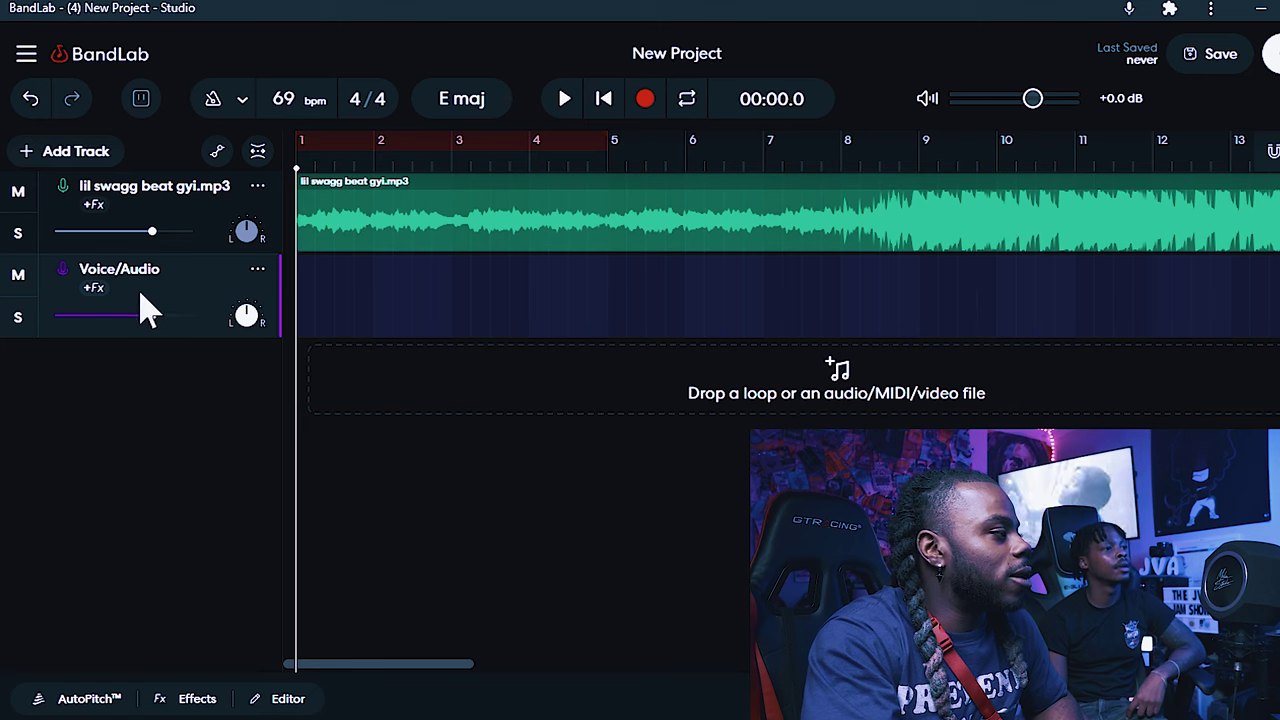
Apply the favorite effects preset JVA MAIN 2 to the Voice/Audio track
left_click(96, 292)
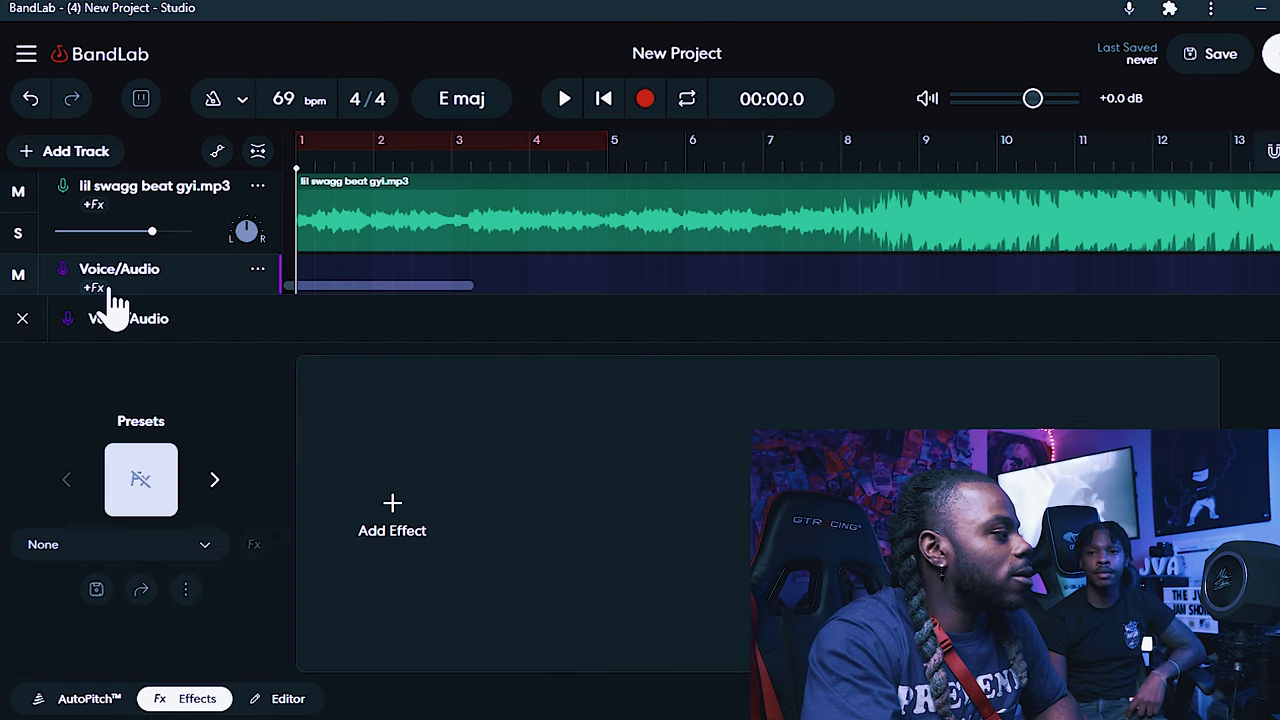
left_click(133, 548)
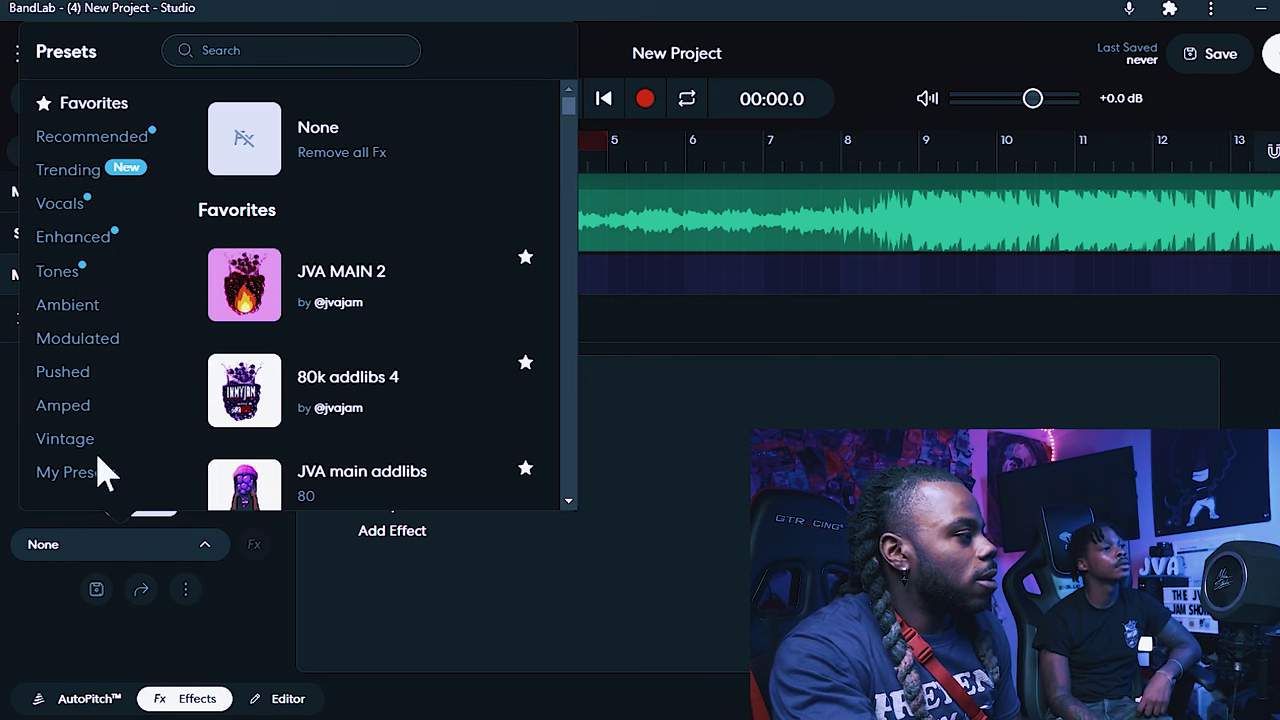
left_click(391, 286)
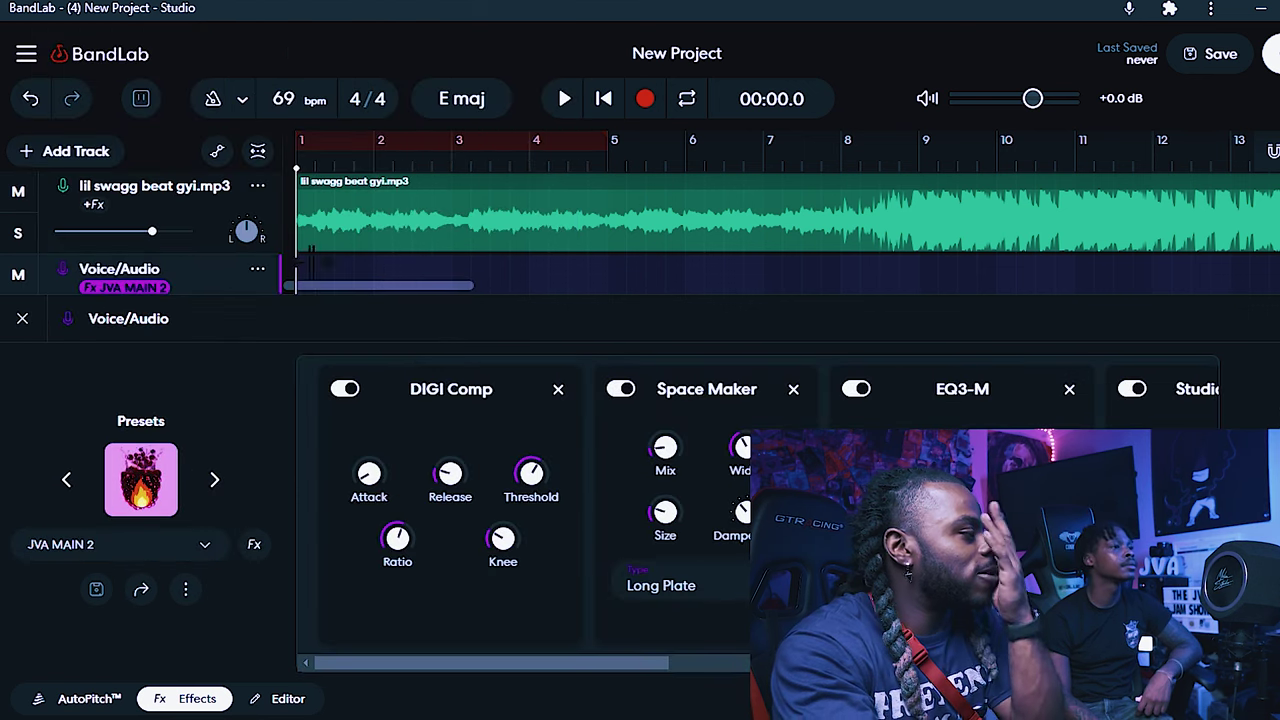
left_click(22, 318)
Duplicate the Voice/Audio track with its effects to create three additional vocal tracks
right_click(198, 290)
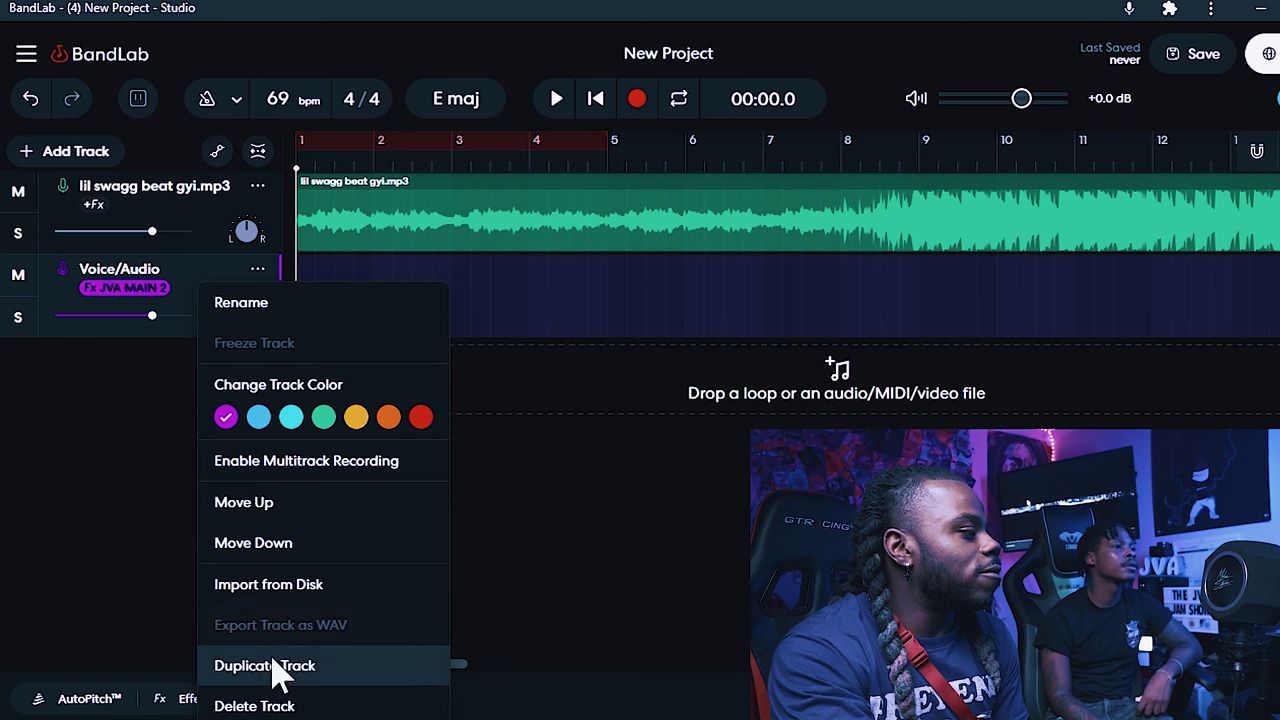
left_click(275, 665)
right_click(200, 380)
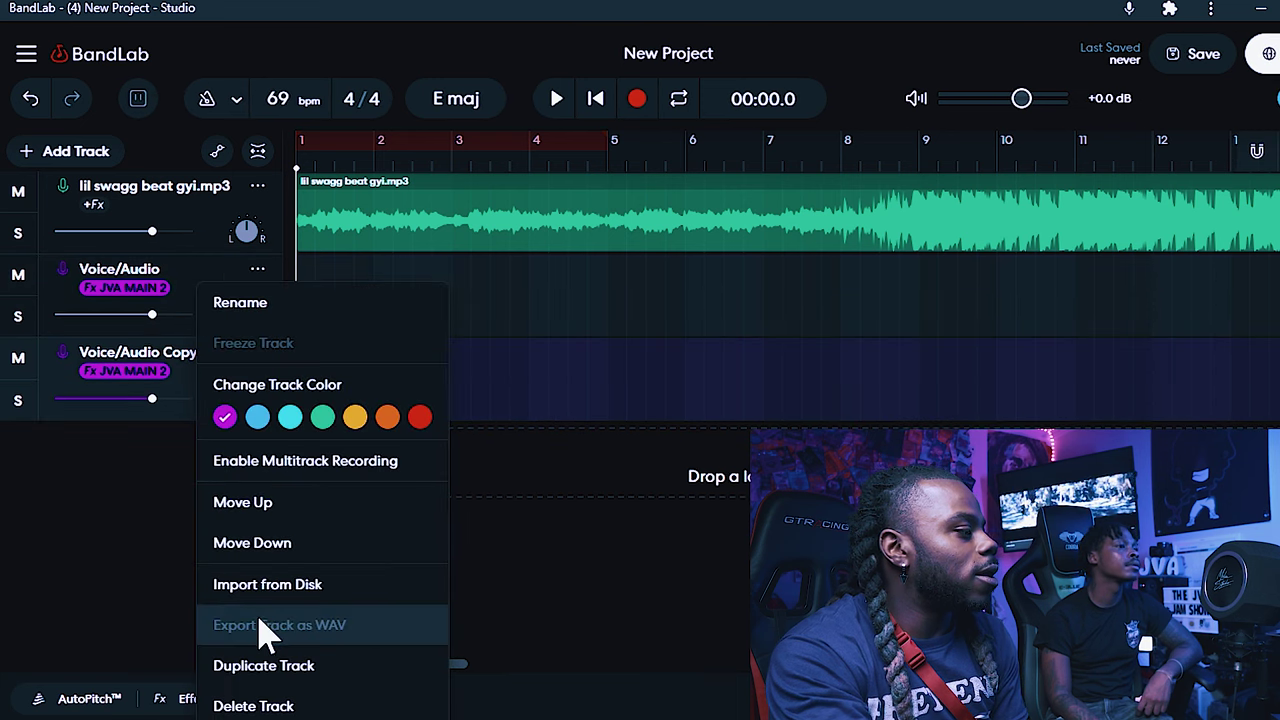
left_click(288, 665)
right_click(228, 470)
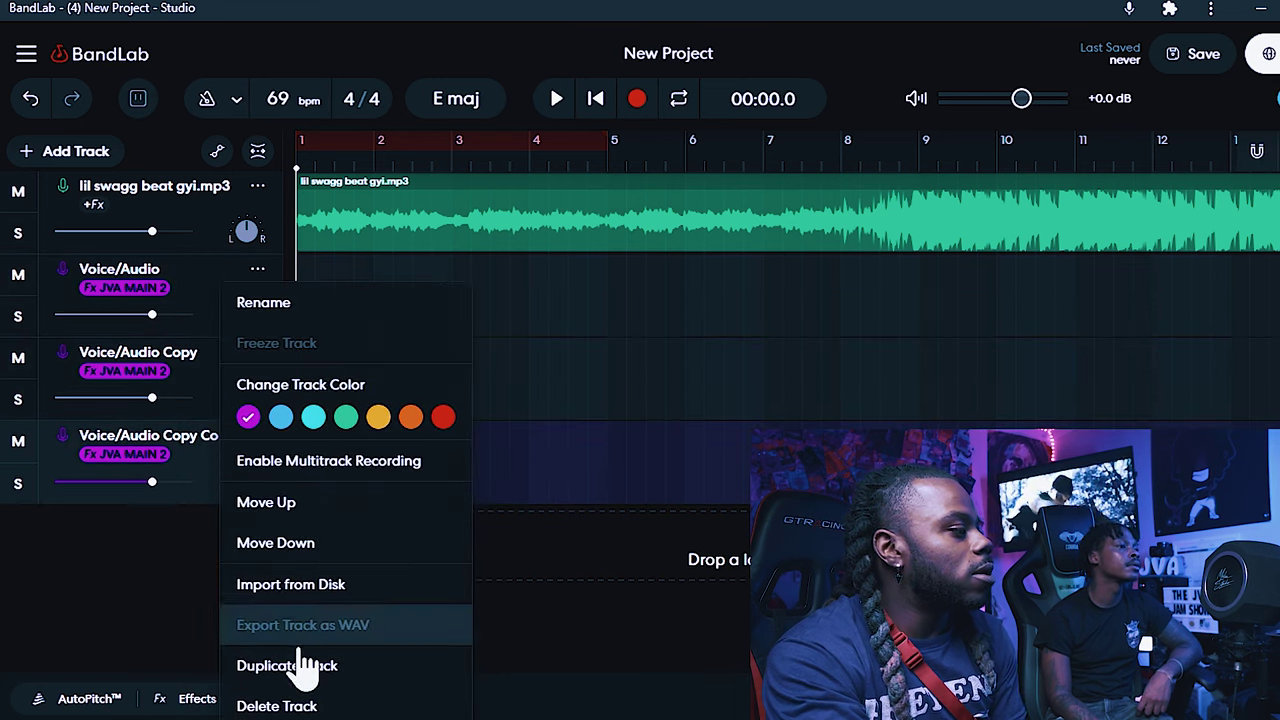
left_click(288, 665)
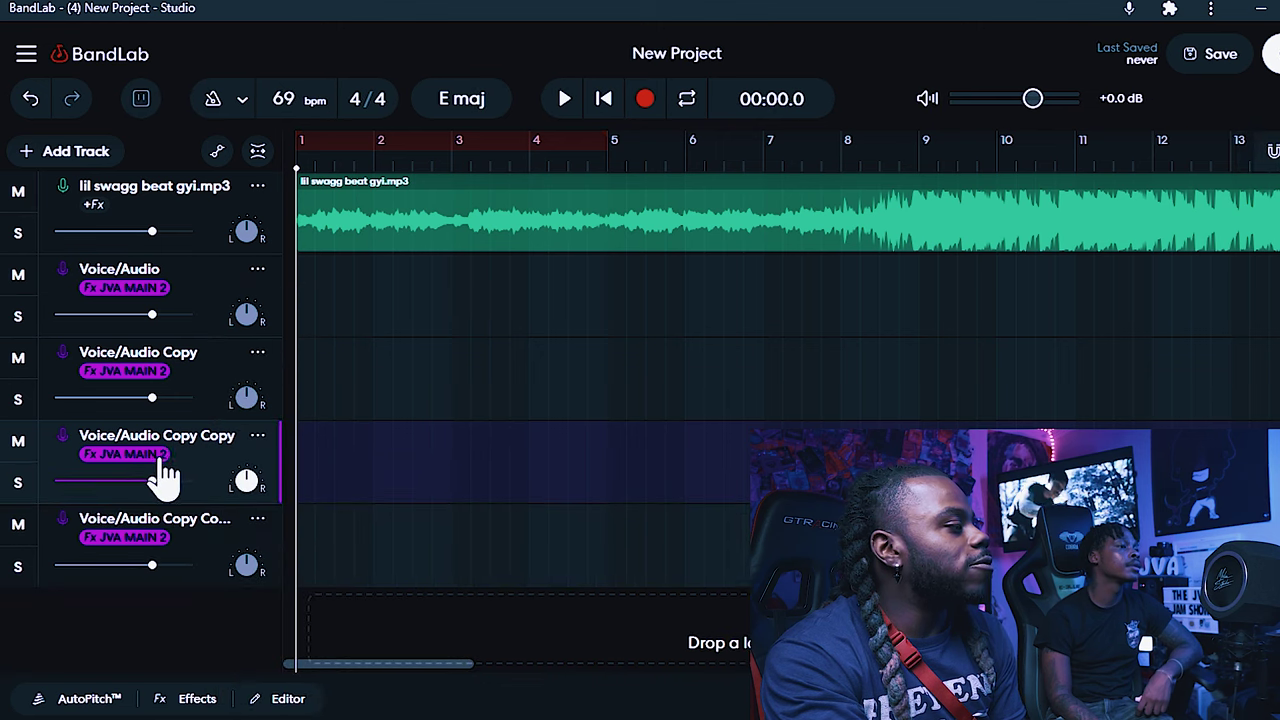
Replace the effects preset on the Voice/Audio Copy Copy track with JVA Adlib 2
left_click(147, 463)
left_click(130, 545)
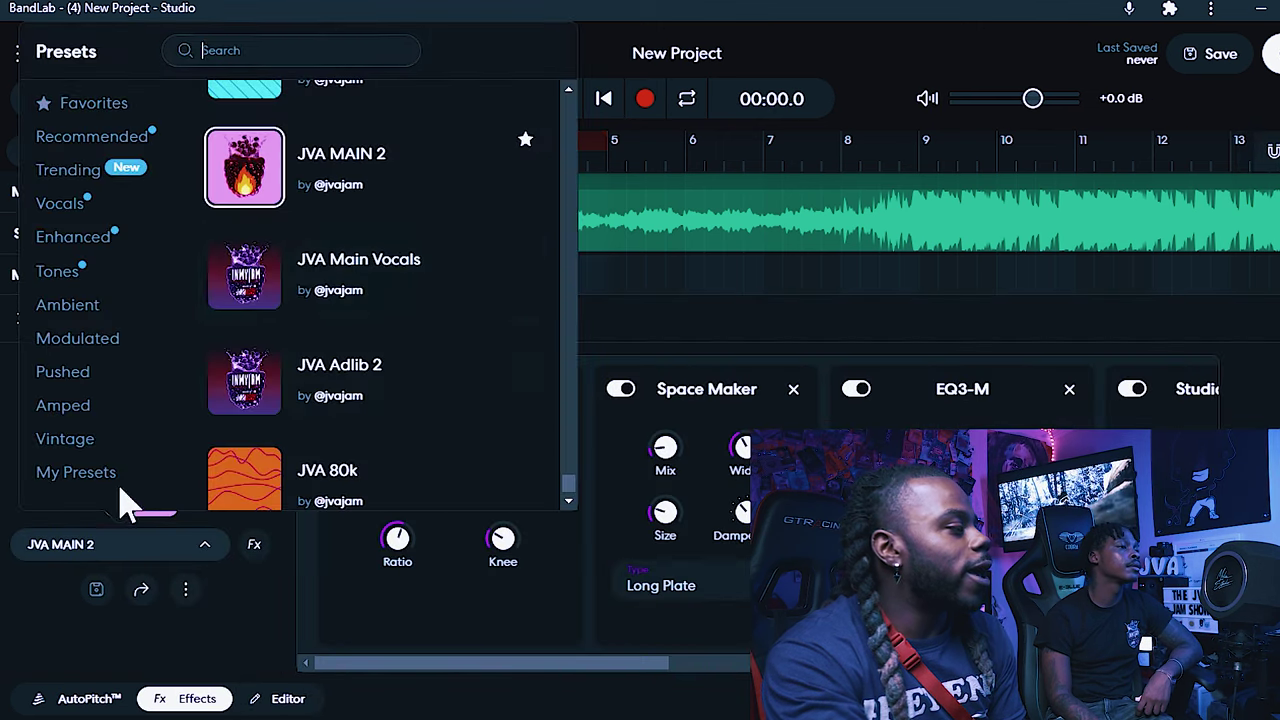
scroll(370, 285, "down", 1)
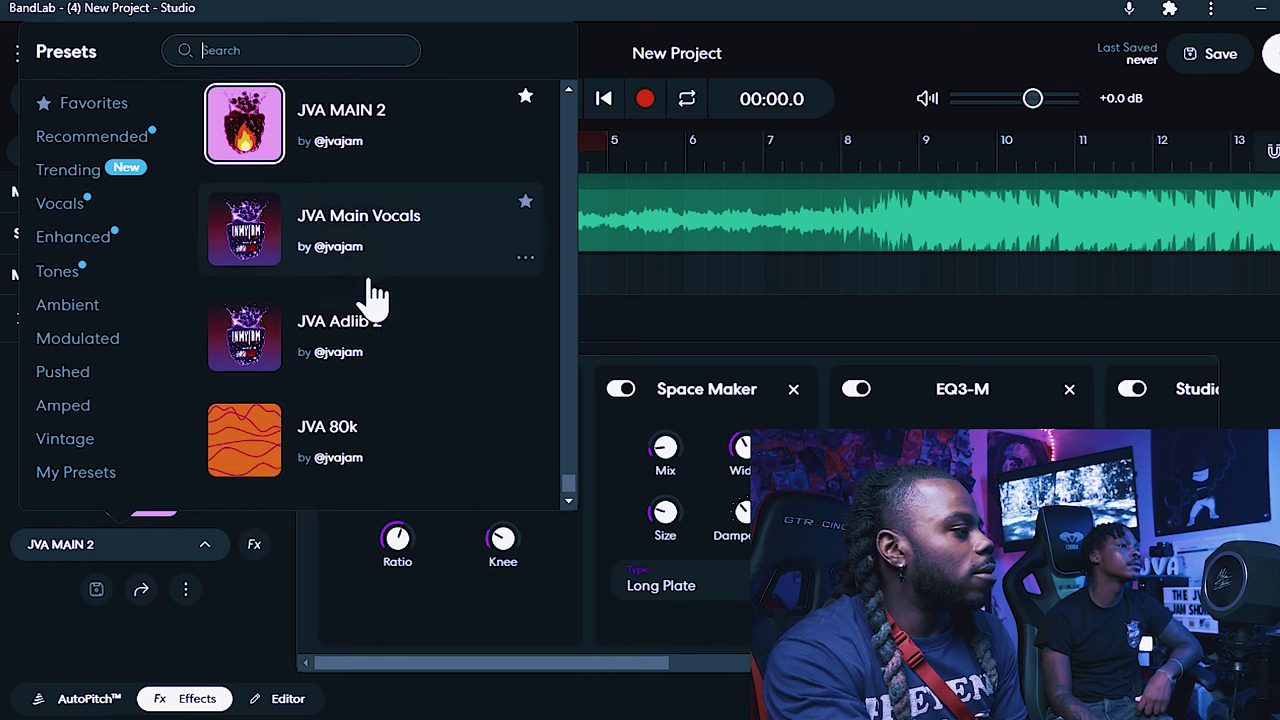
left_click(405, 340)
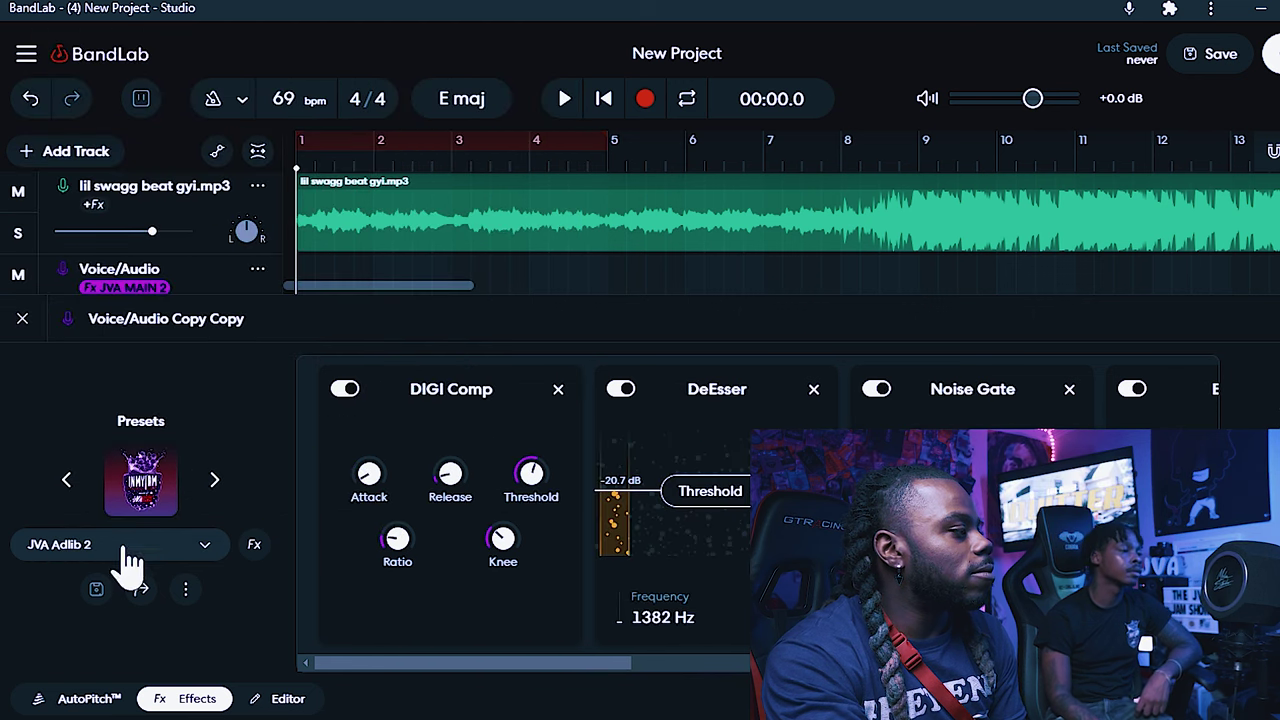
left_click(22, 318)
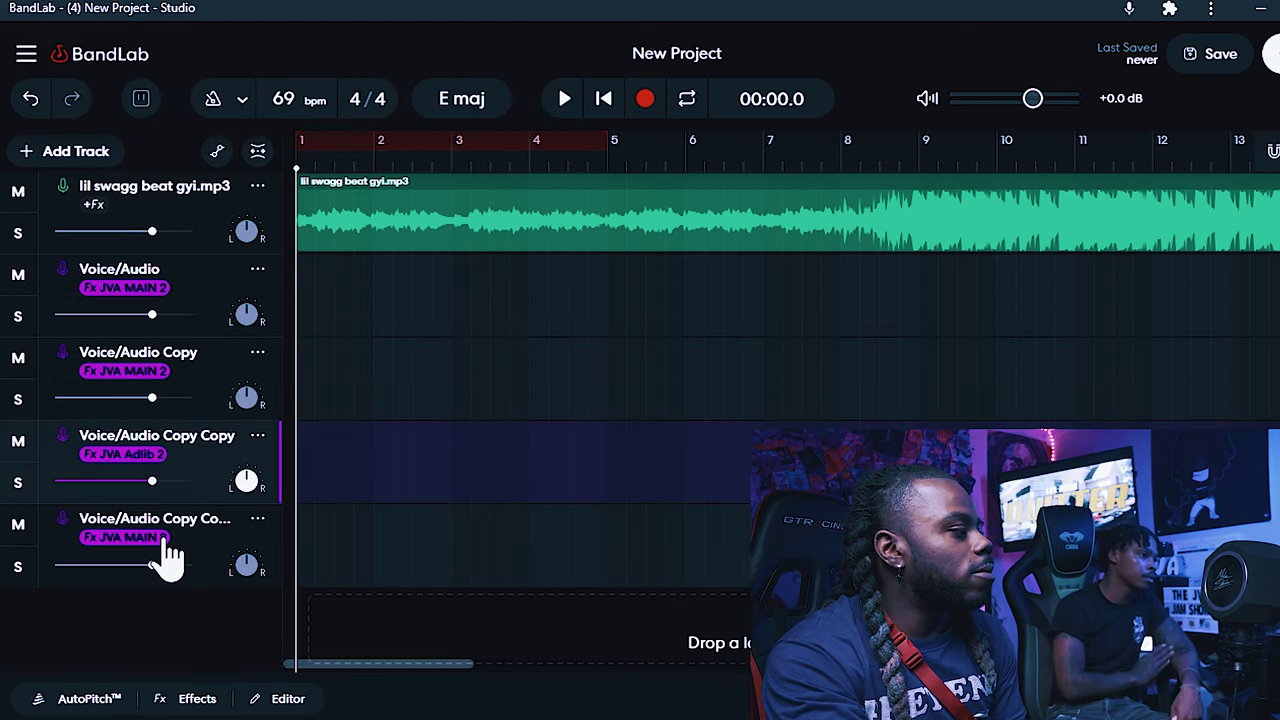
Switch the last duplicated vocal track, Voice/Audio Copy Copy Copy, to the JVA Adlib 2 preset
left_click(157, 537)
left_click(152, 510)
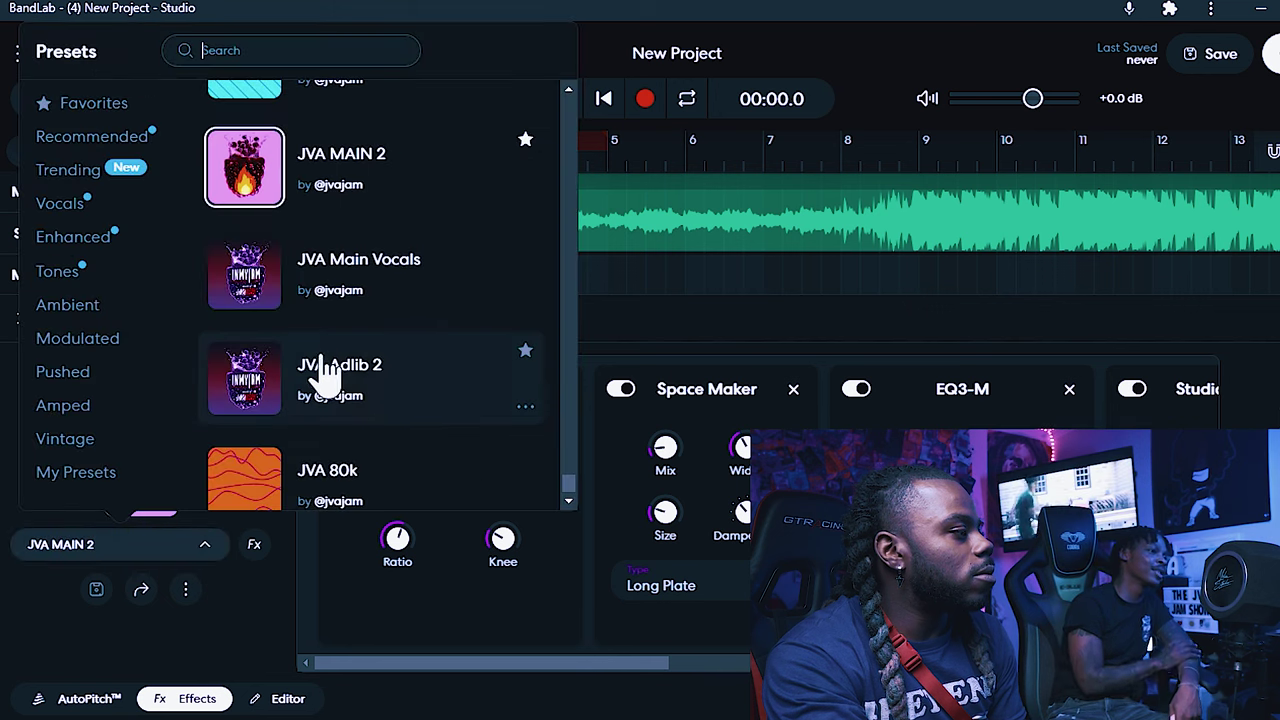
left_click(320, 370)
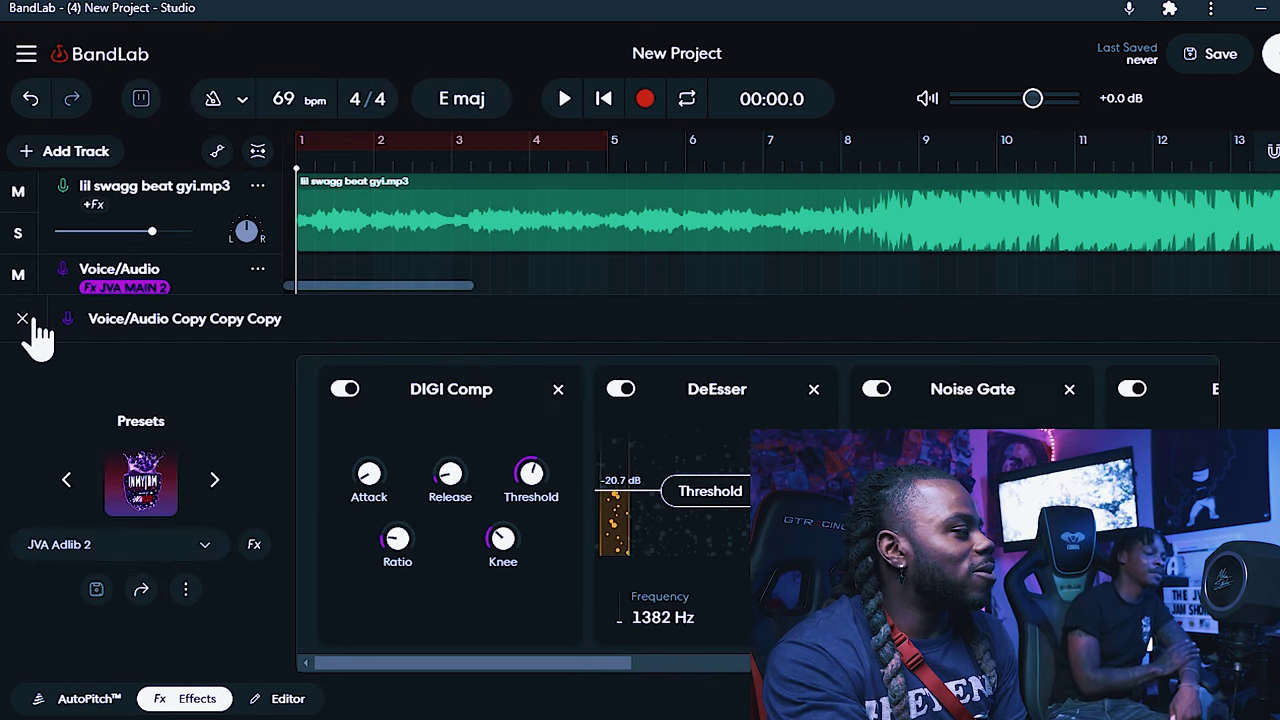
left_click(22, 318)
Change the color of the two JVA Adlib 2 tracks to cyan
left_click(257, 435)
left_click(298, 416)
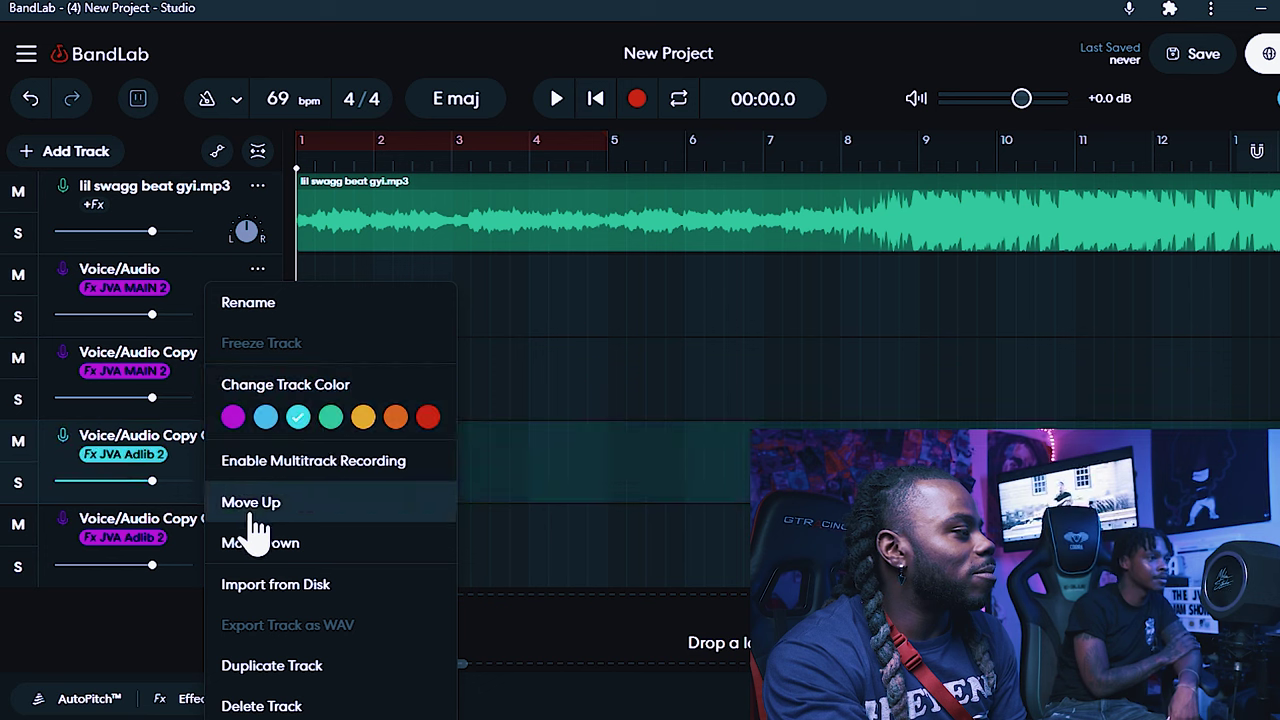
left_click(205, 548)
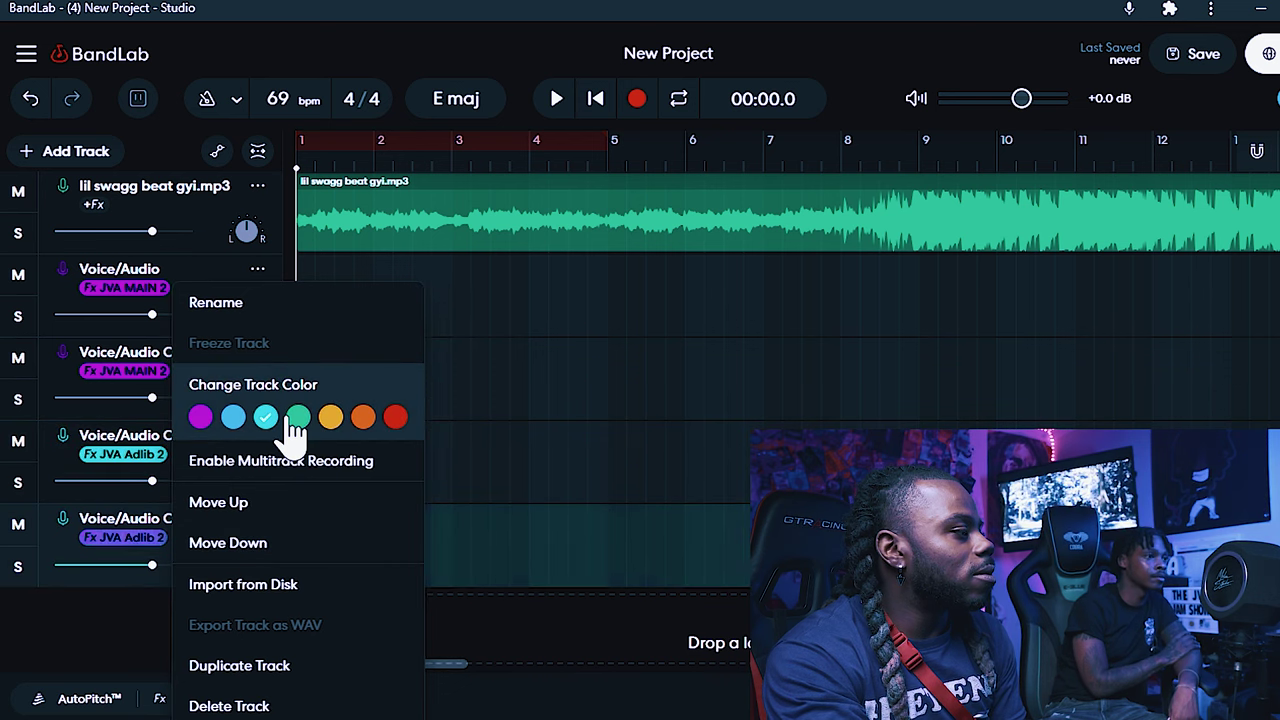
left_click(135, 632)
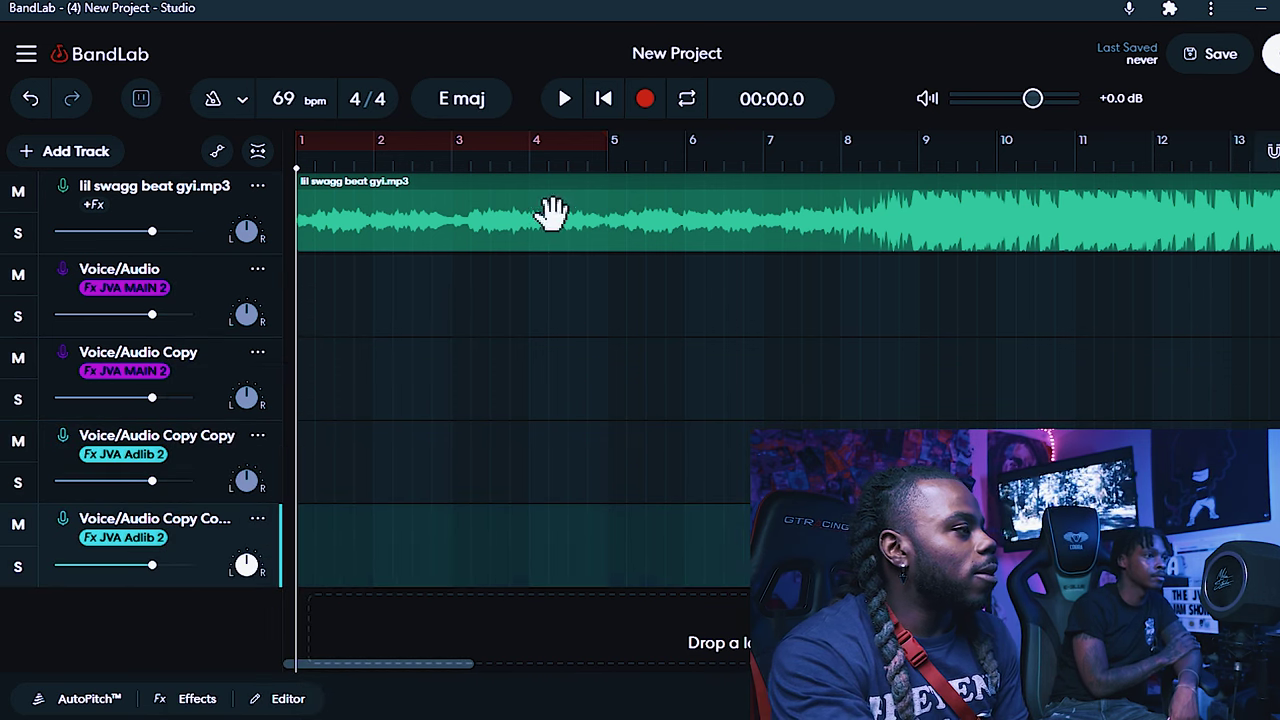
Play the beat to about the 54-second mark, and enable input monitoring on the Voice/Audio track
left_click(566, 99)
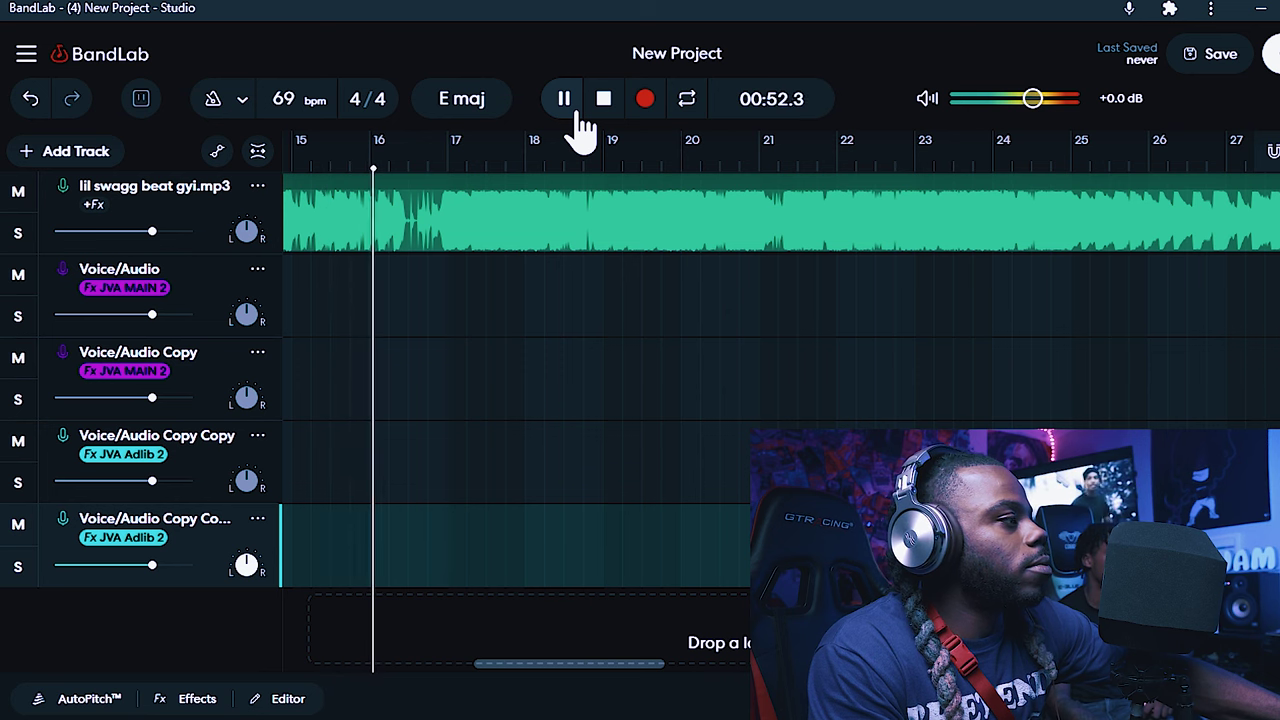
left_click(580, 112)
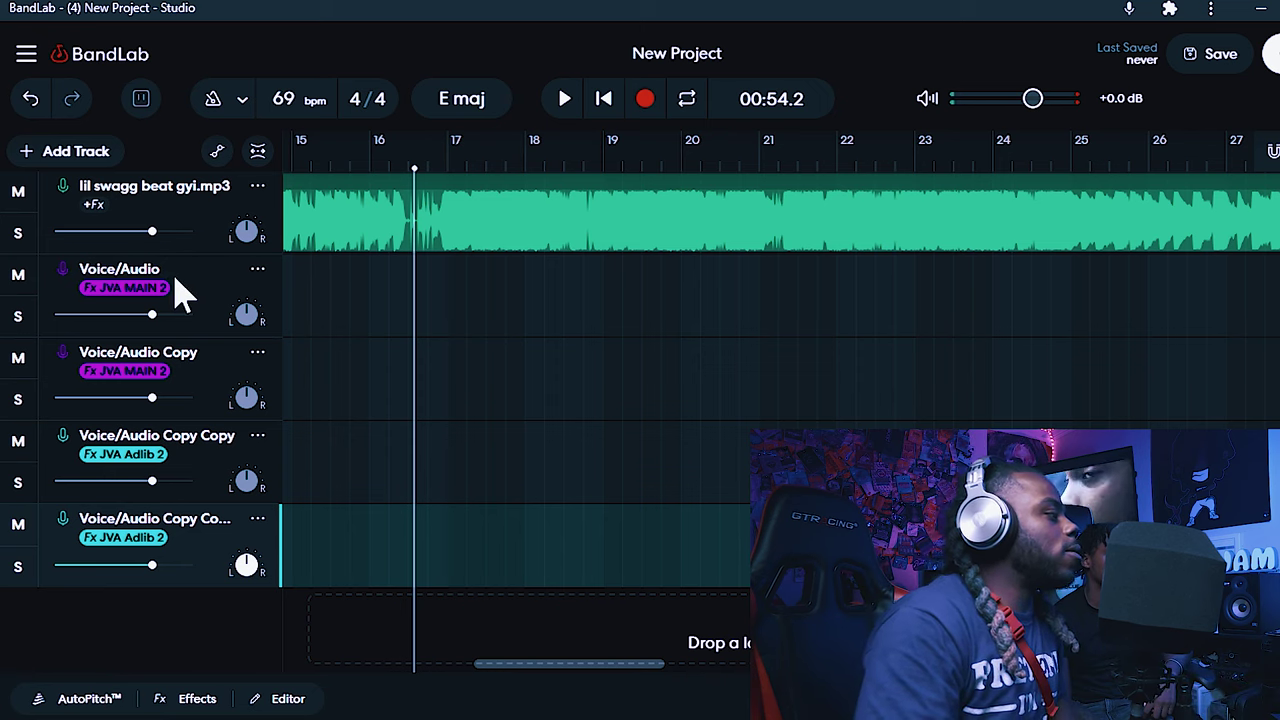
left_click(97, 285)
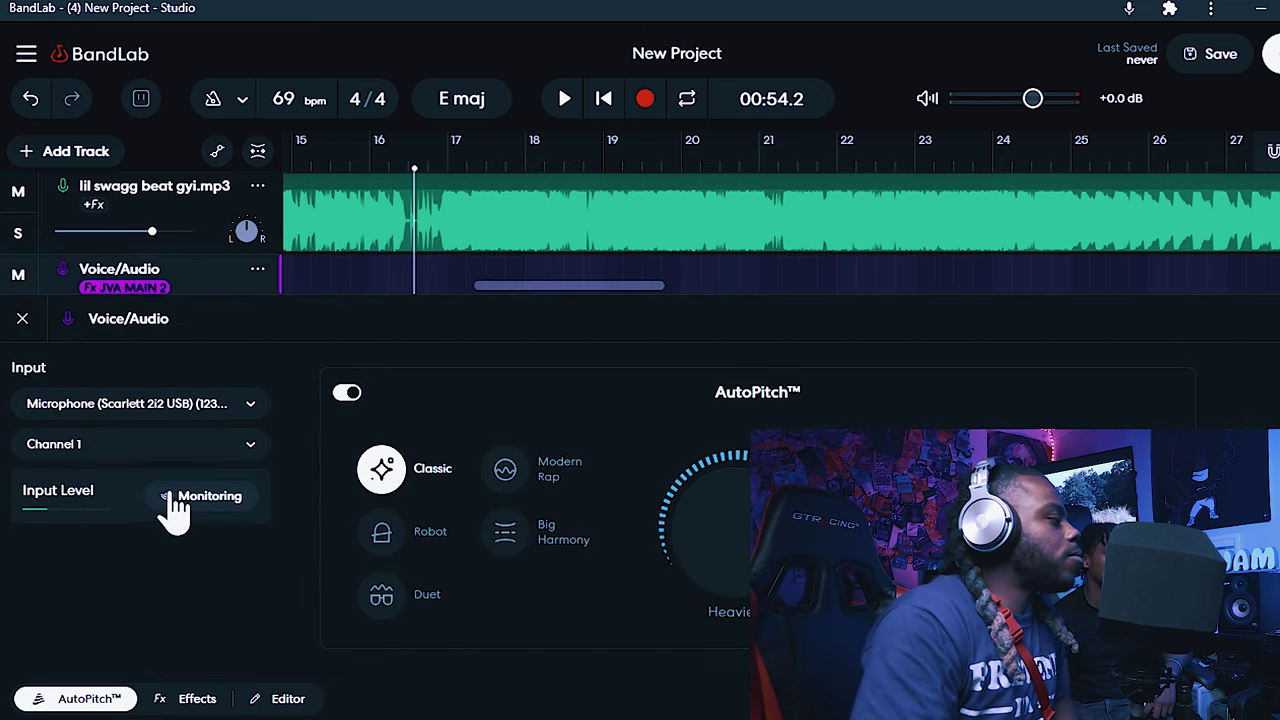
left_click(180, 505)
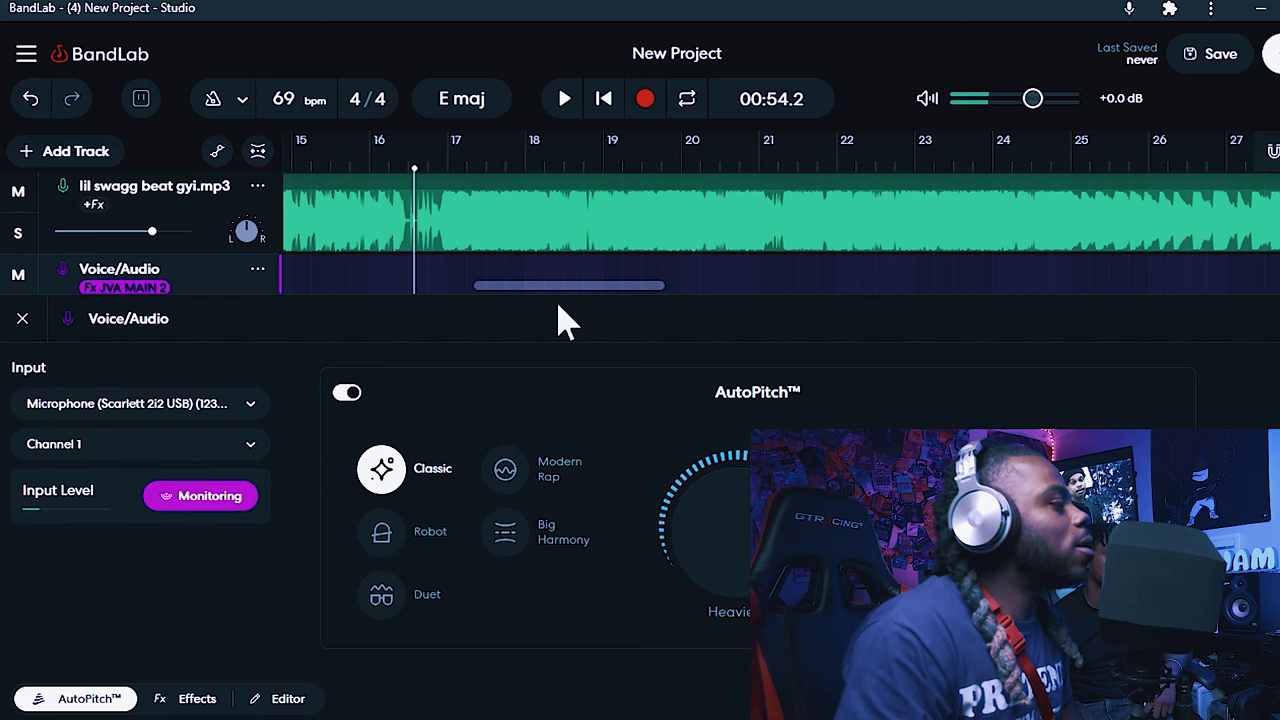
Open the Latency Test for round-trip latency correction and close it without starting the test
left_click_drag(551, 291, 447, 305)
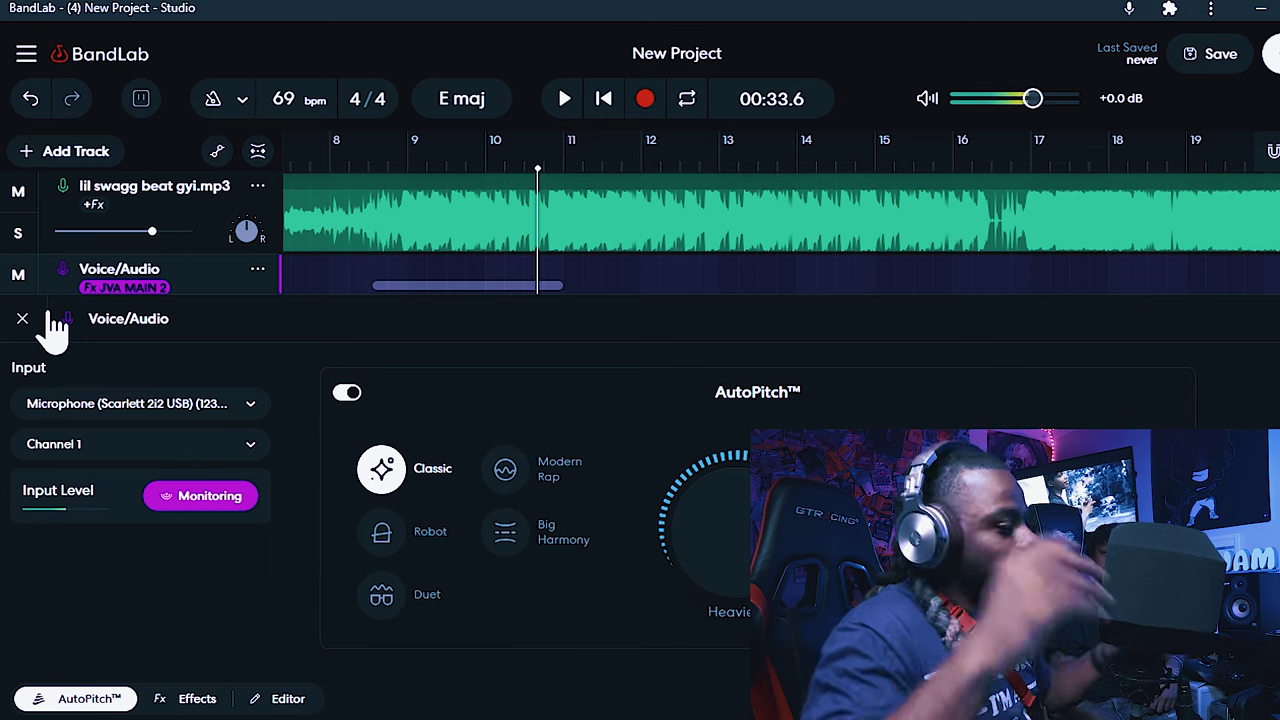
left_click(25, 56)
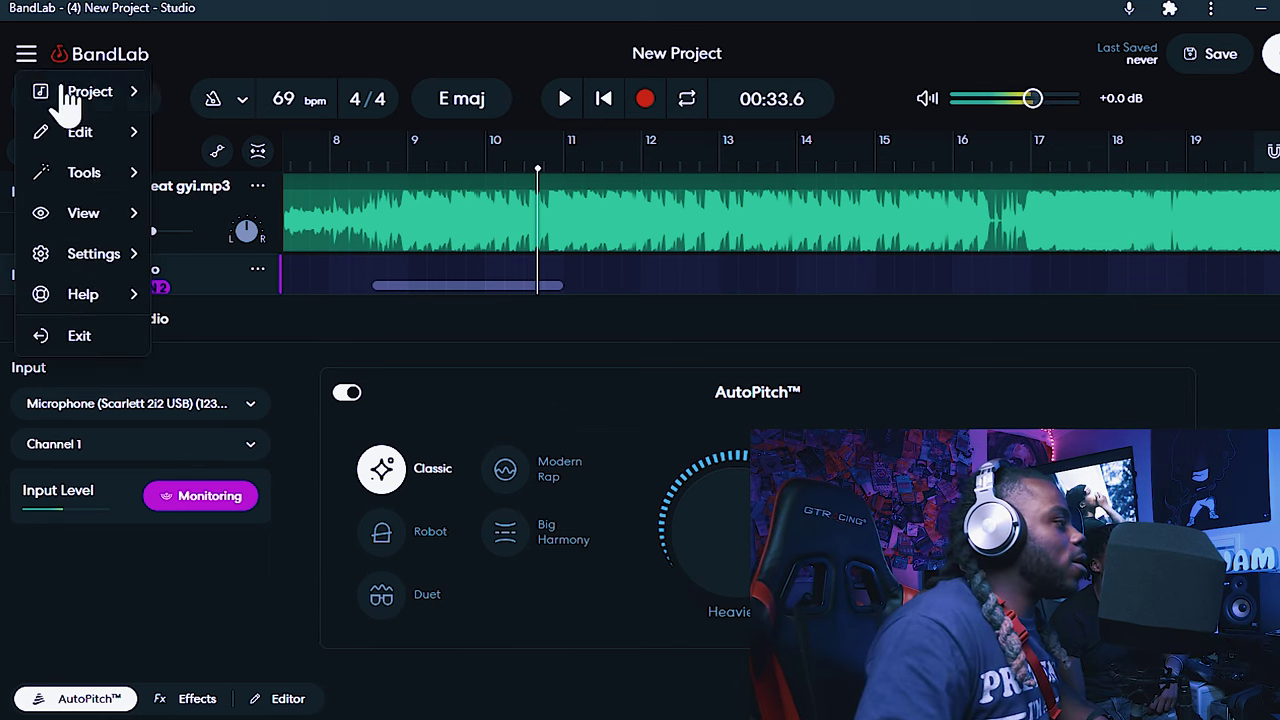
mouse_move(117, 180)
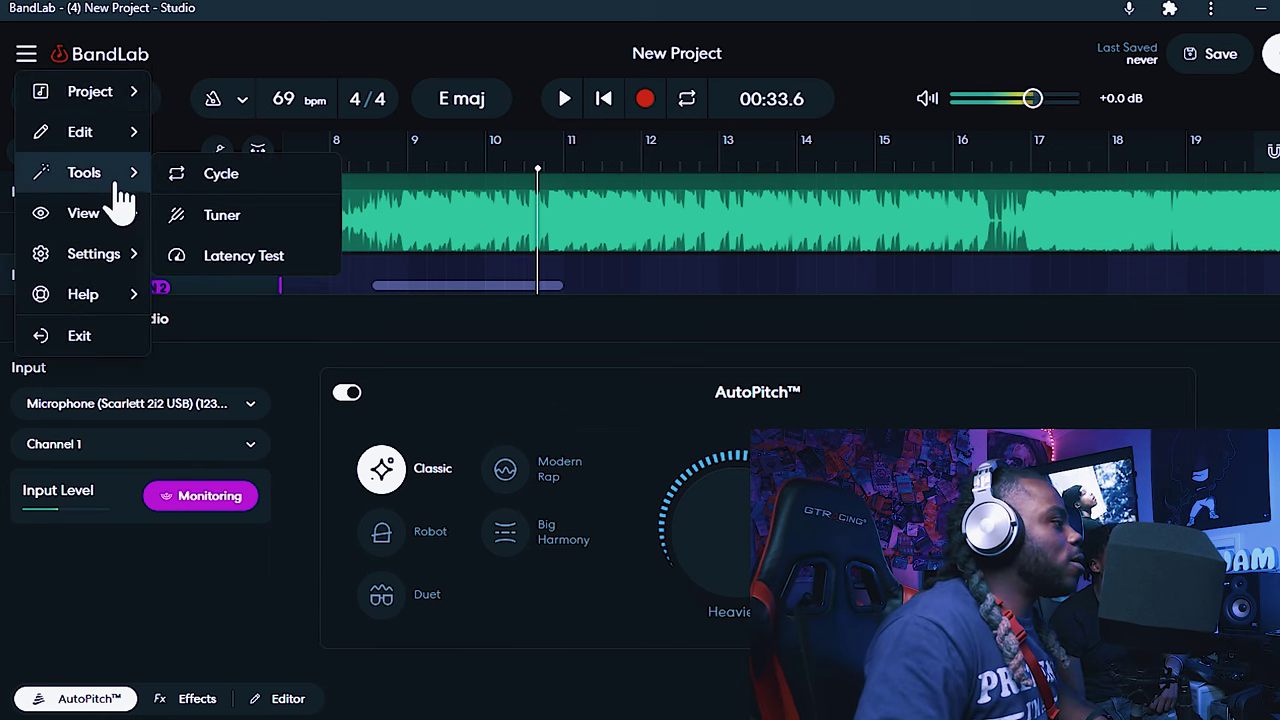
left_click(256, 262)
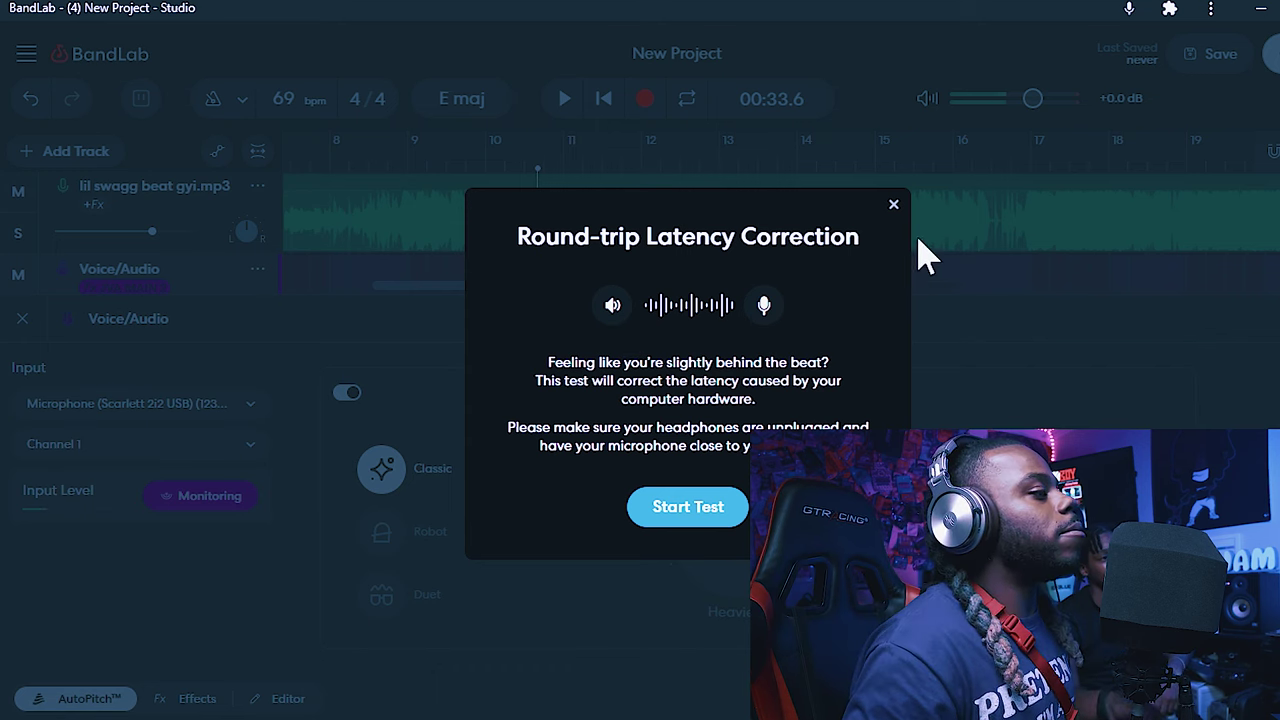
left_click(894, 206)
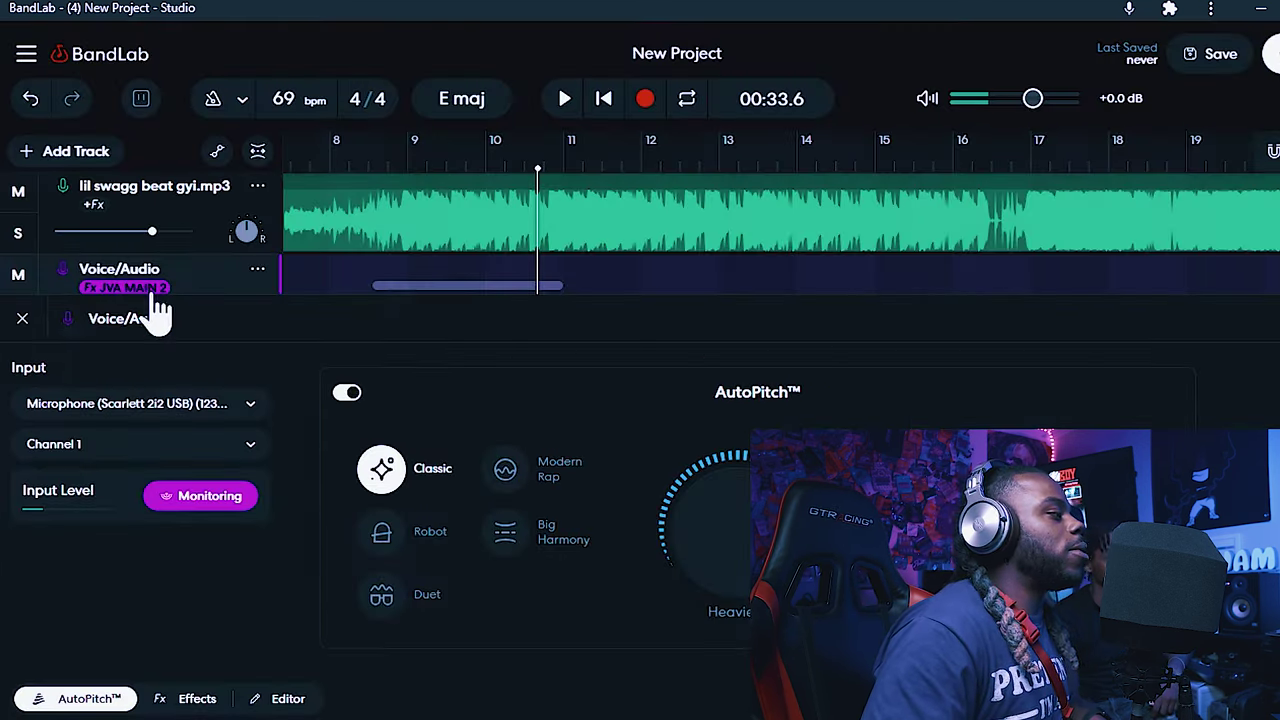
Close the Voice/Audio track's settings and play the beat from the 33.6-second mark to about 47 seconds
left_click(24, 319)
left_click(564, 98)
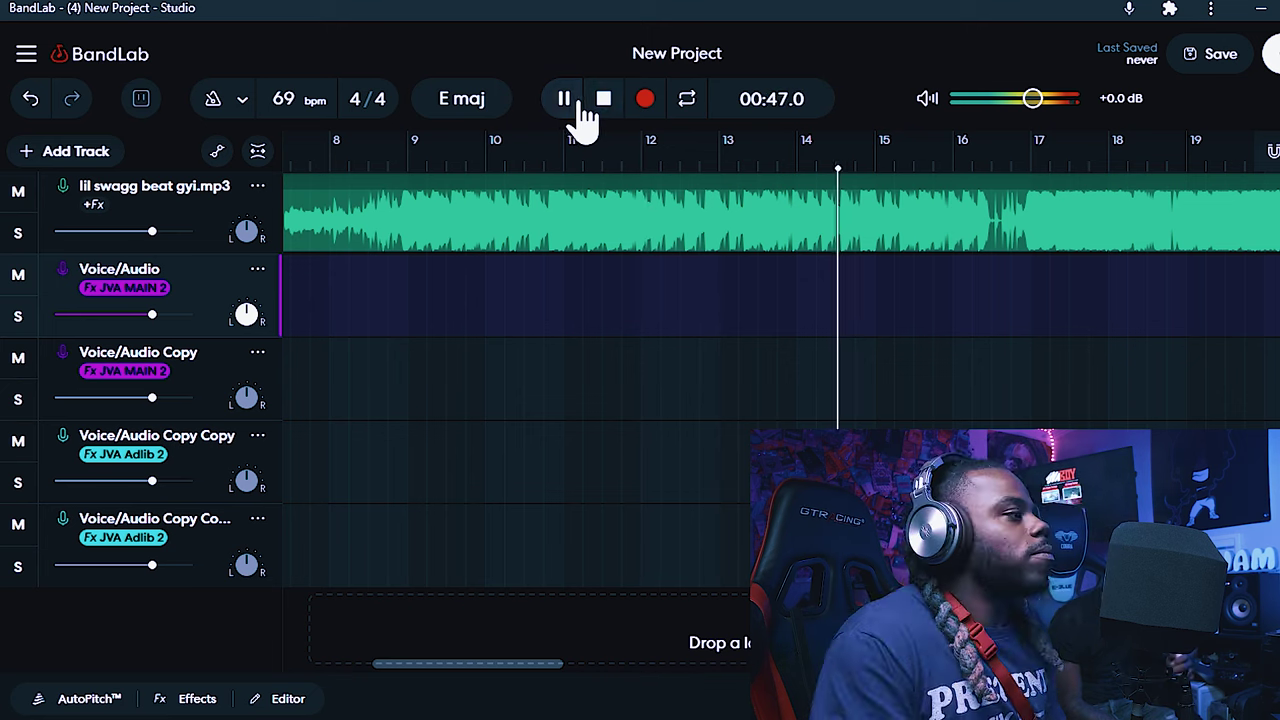
left_click(568, 100)
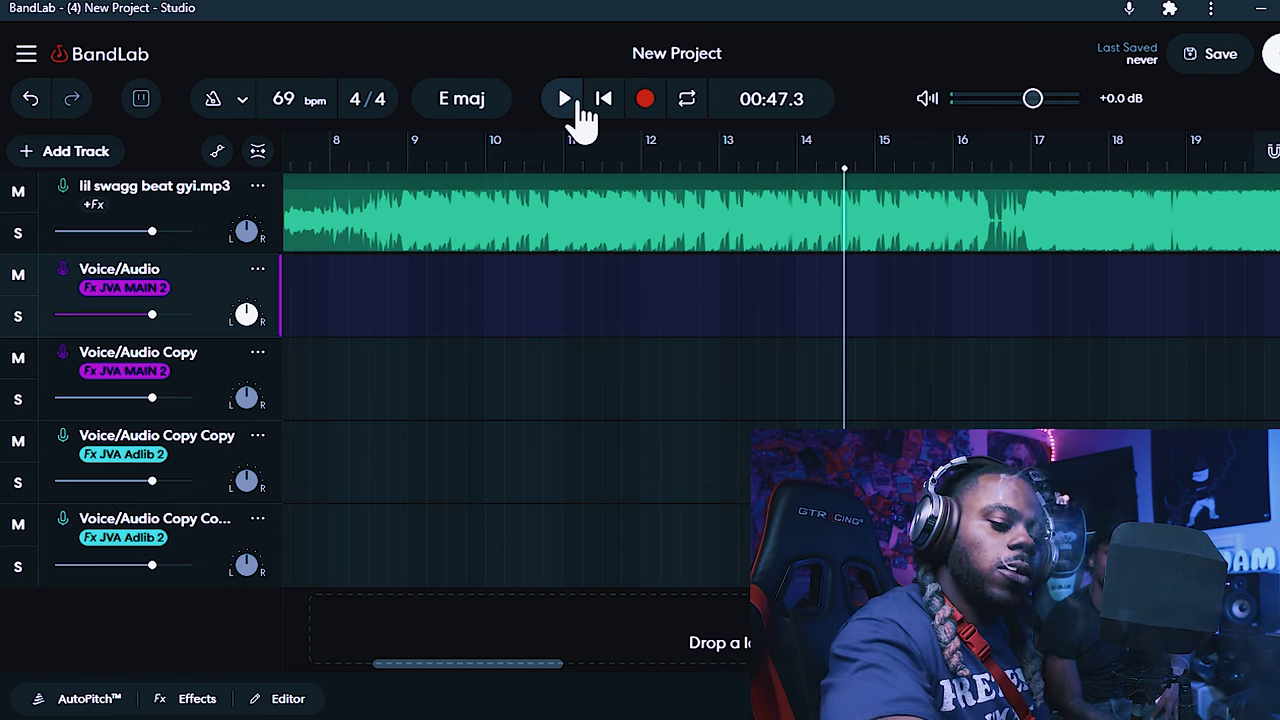
left_click(361, 150)
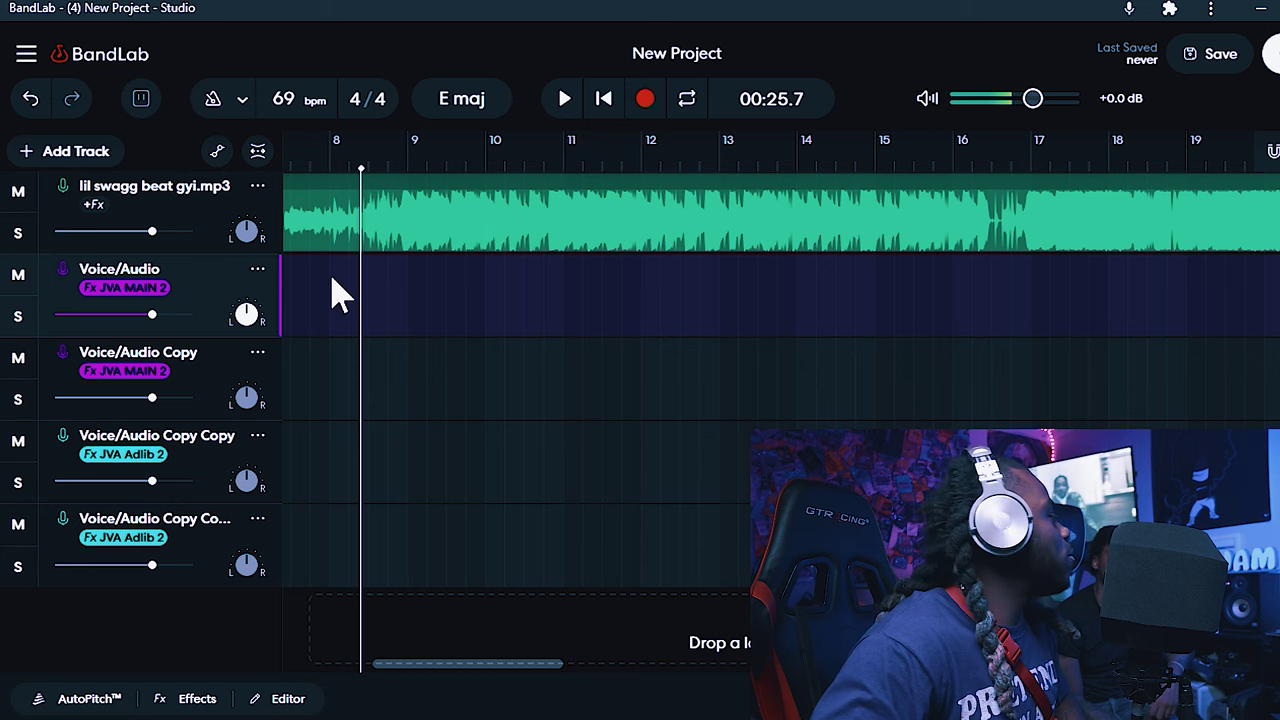
Record an ad-lib take of about 11 seconds on the Voice/Audio Copy Copy track from the start of the project
left_click_drag(343, 177, 62, 232)
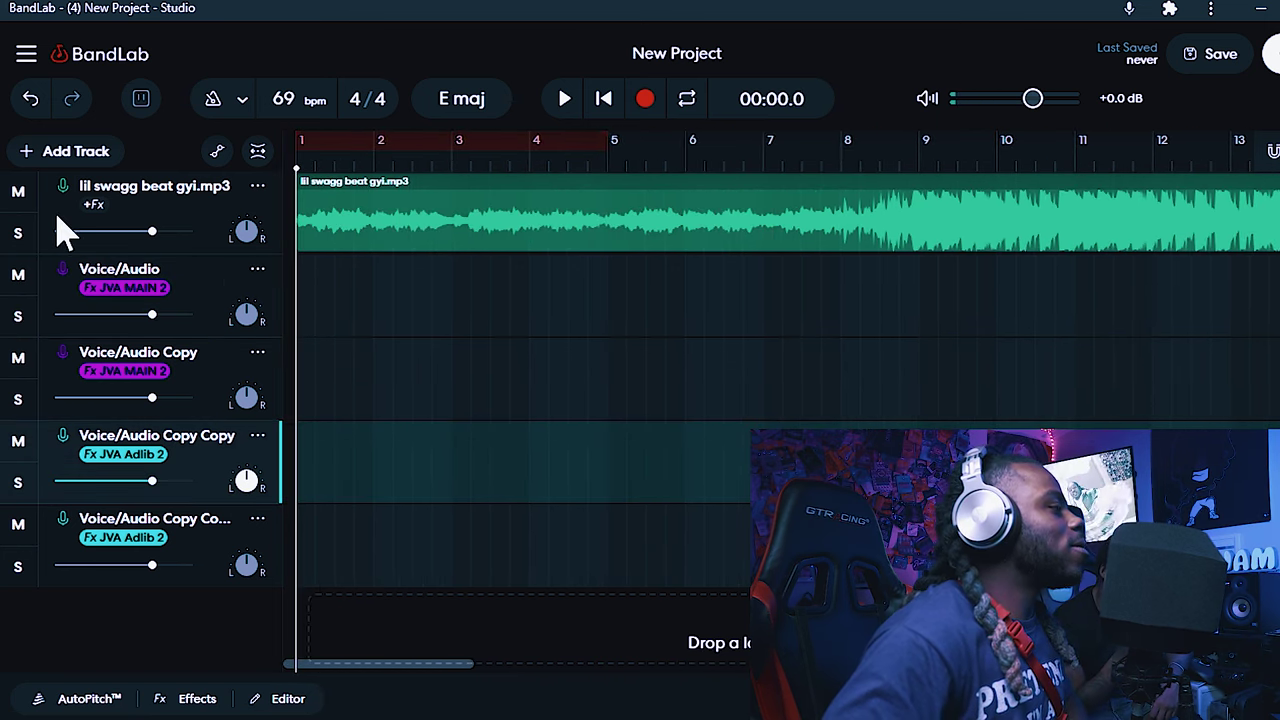
left_click(646, 99)
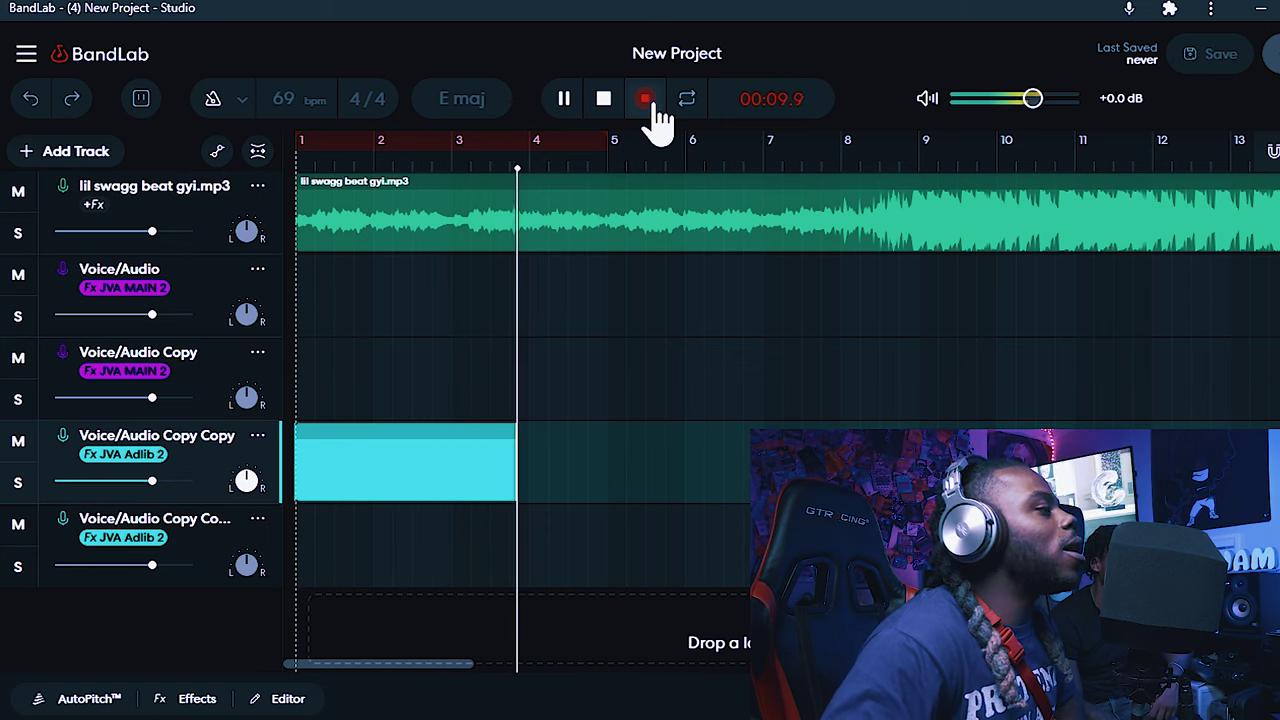
left_click(628, 108)
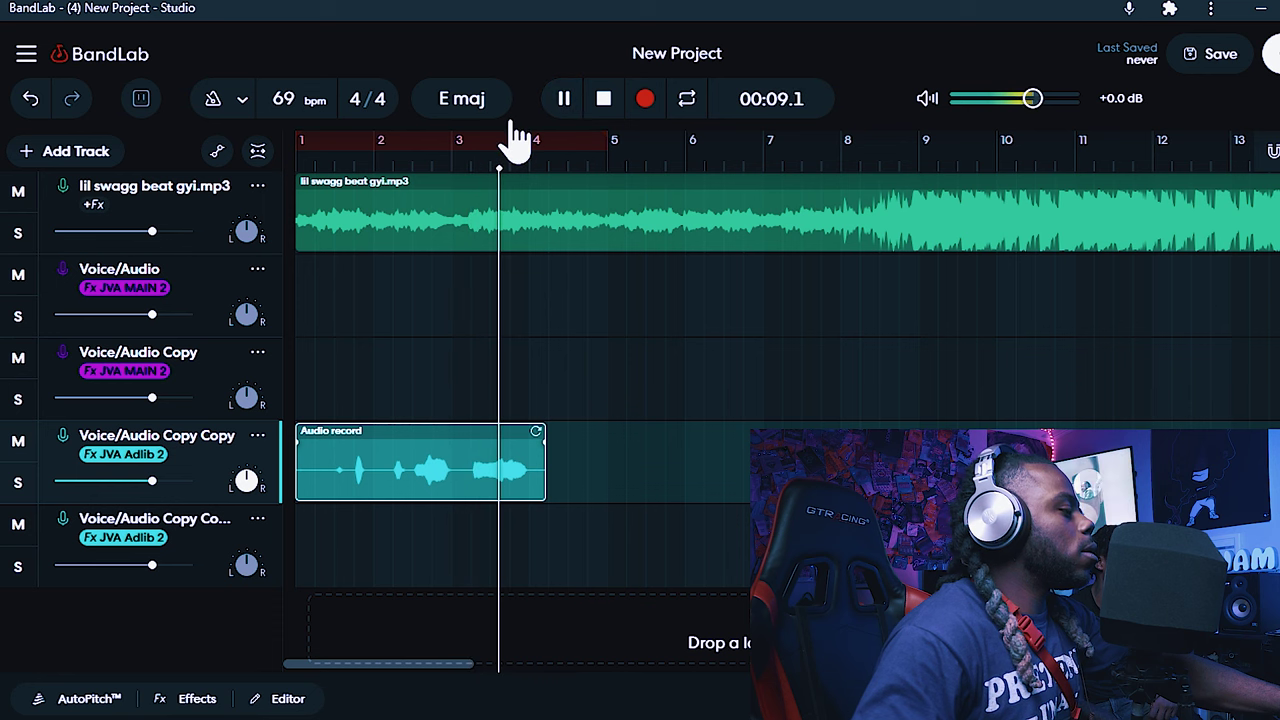
left_click(570, 100)
Record a doubling ad-lib take of about 11 seconds on the last JVA Adlib 2 track from the start of the project
left_click(337, 180)
left_click(290, 220)
left_click(272, 528)
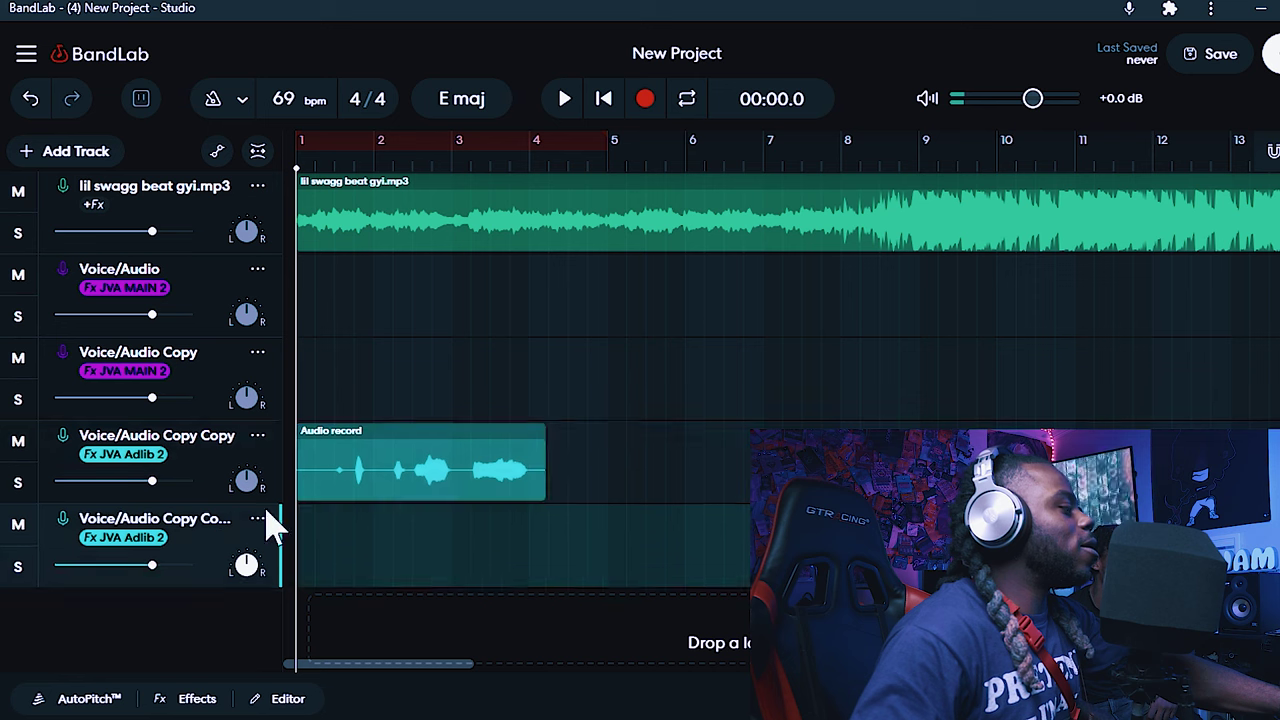
left_click(650, 104)
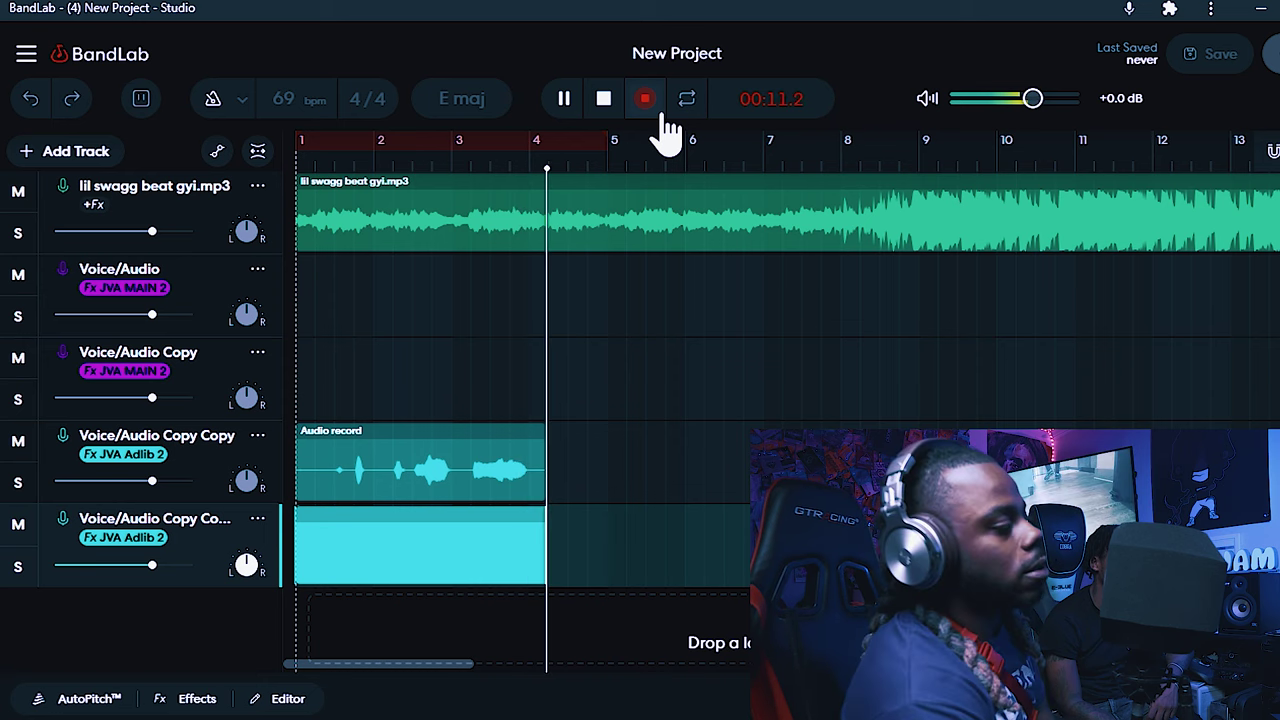
left_click(658, 114)
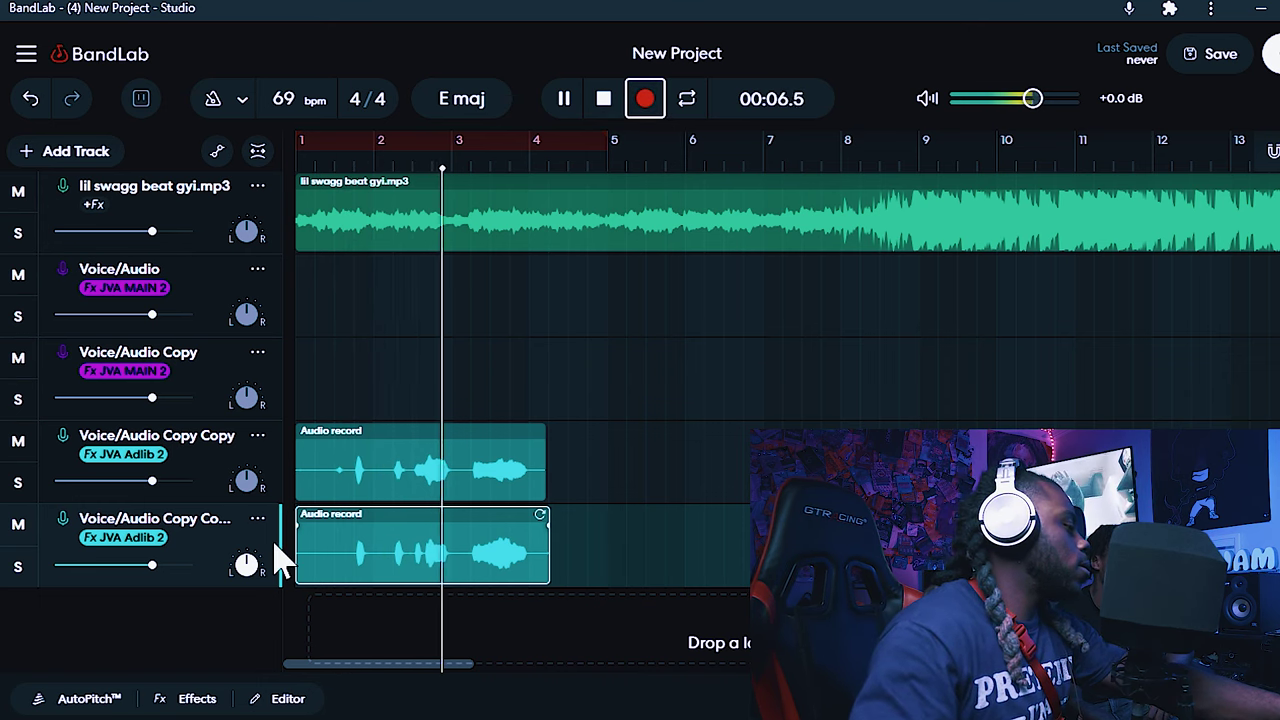
Lower the last ad-lib track's volume slightly and put both ad-lib clips back at the start of the timeline
left_click_drag(175, 571, 157, 581)
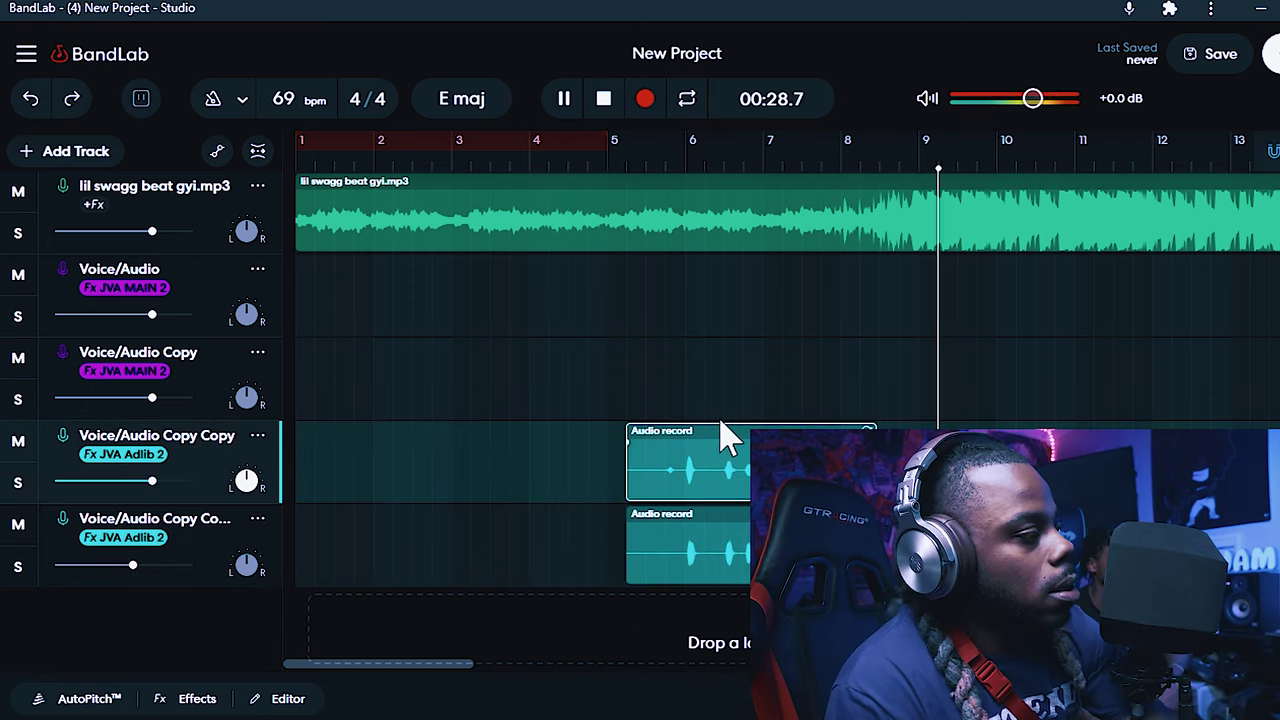
mouse_move(727, 437)
left_mouse_down()
mouse_move(758, 438)
mouse_move(731, 449)
left_mouse_up()
left_click(564, 98)
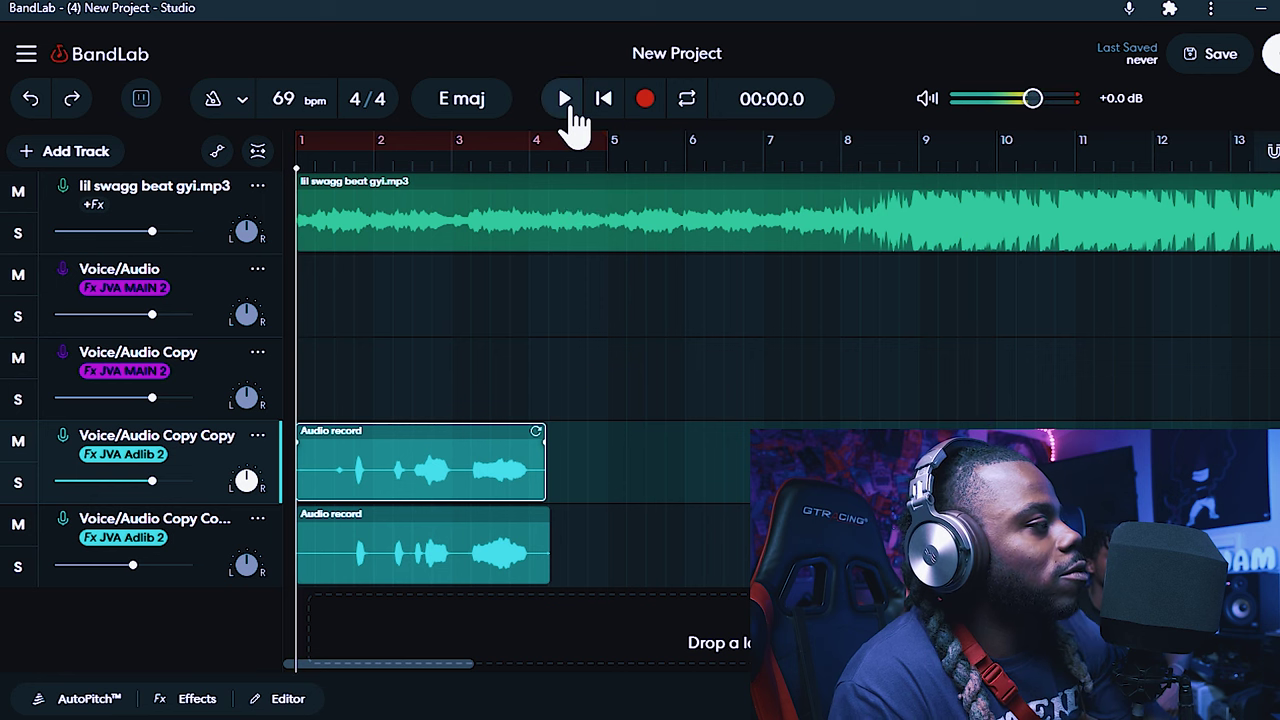
Record a second ad-lib section on the Voice/Audio Copy Copy track from the 10.6-second mark to just past bar 9
left_click(532, 170)
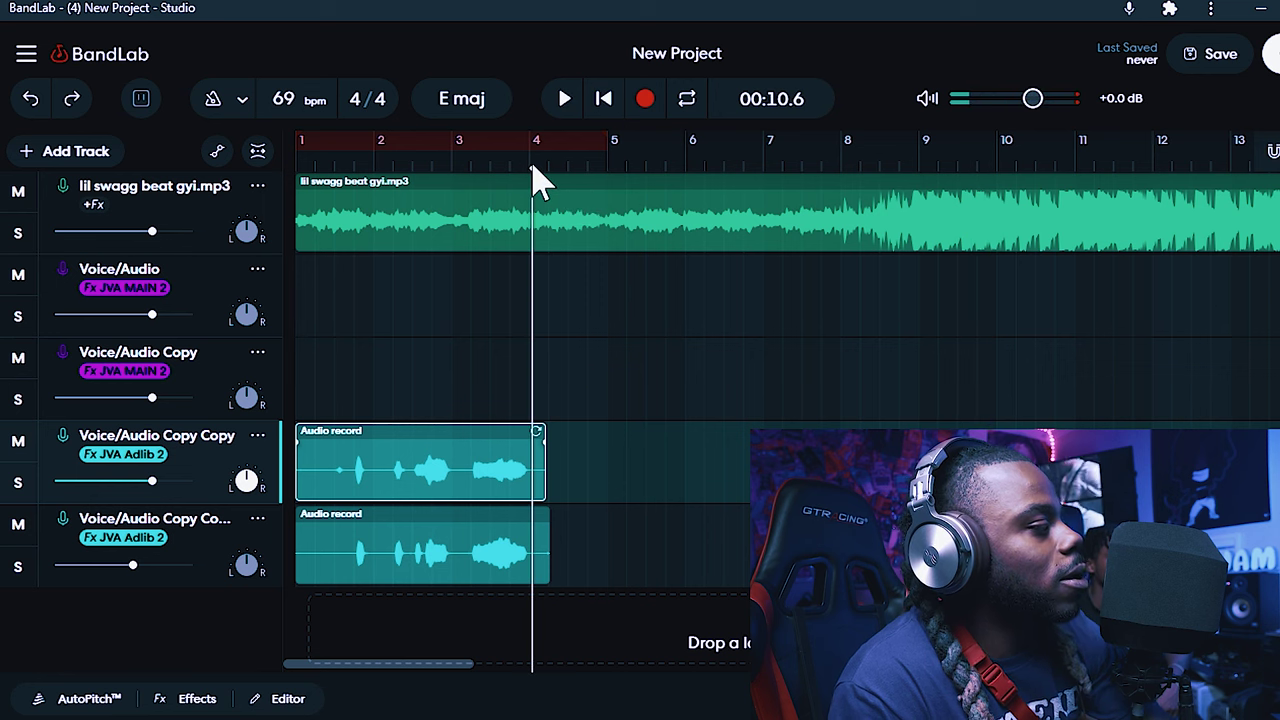
left_click(663, 110)
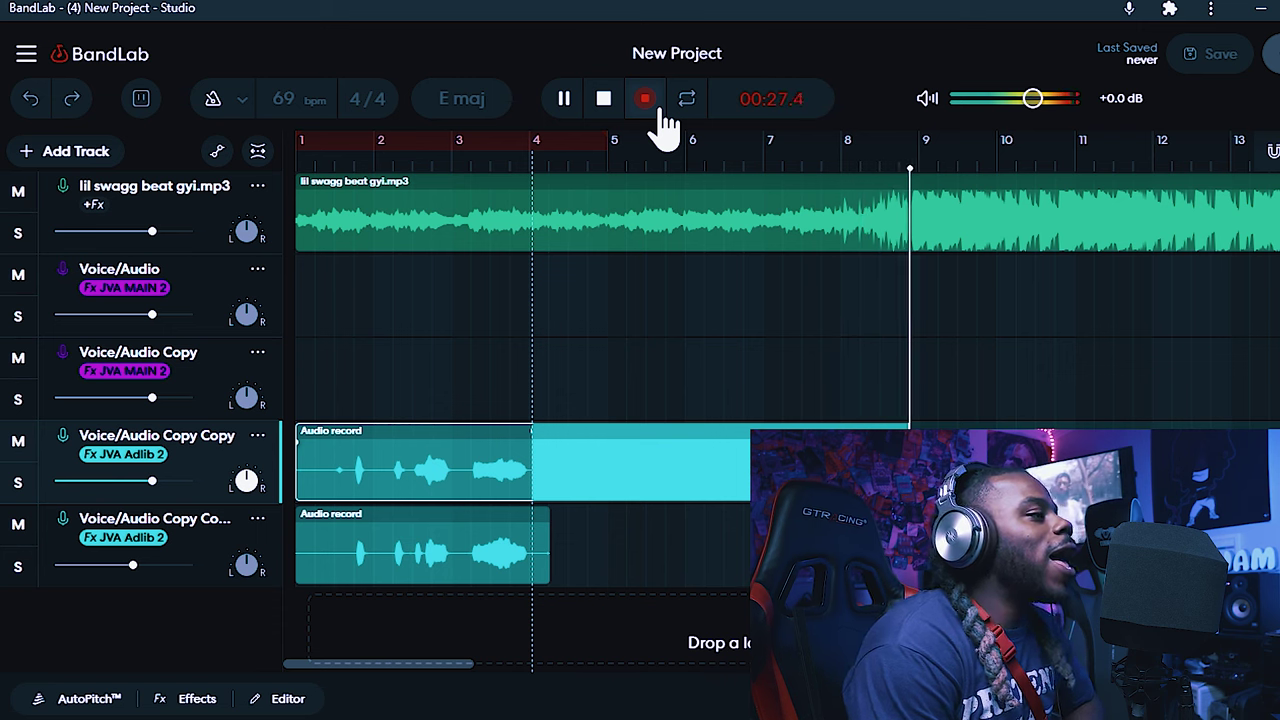
left_click(660, 108)
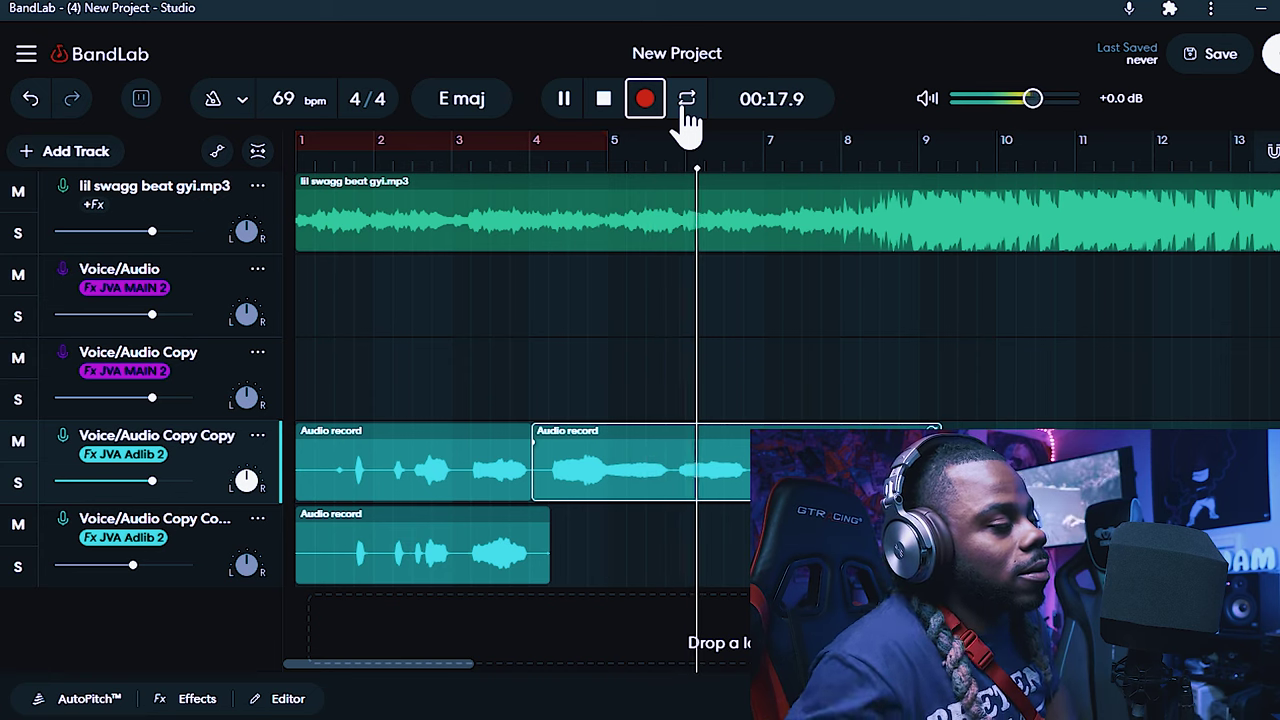
left_click(574, 118)
Record a doubling take of the second section on the last ad-lib track, starting at the 11-second mark
left_click(543, 177)
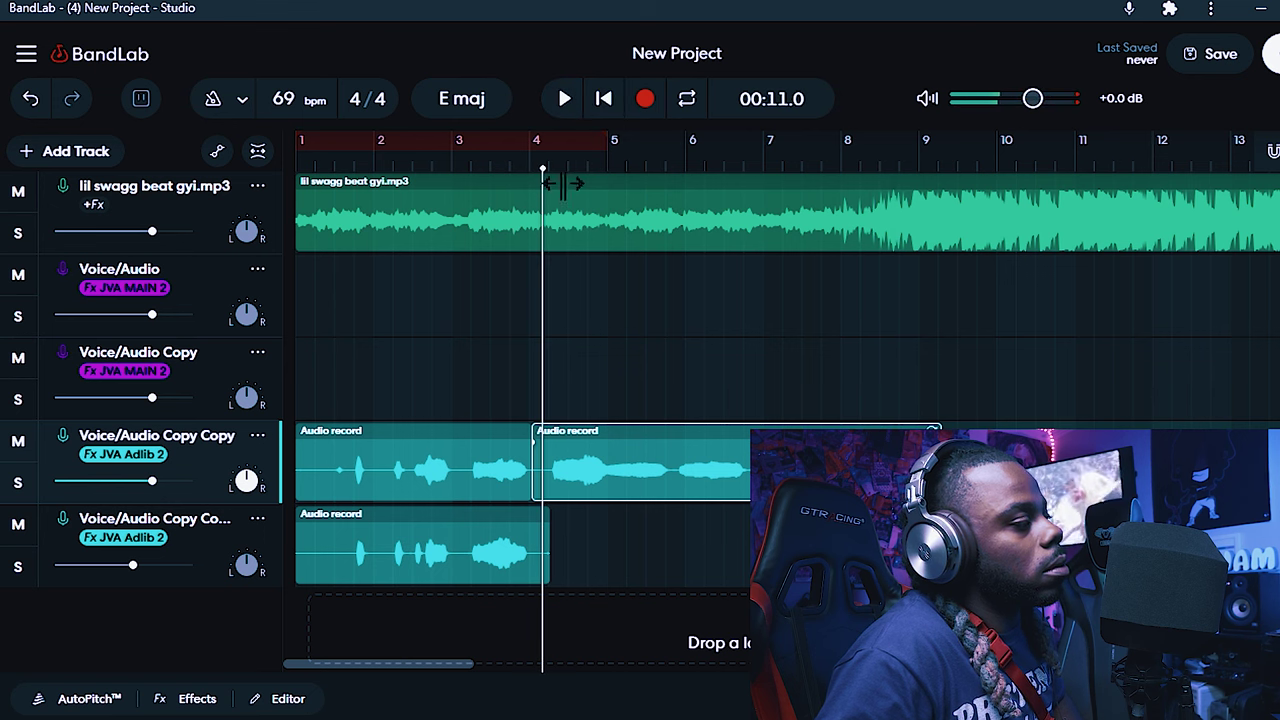
left_click(243, 530)
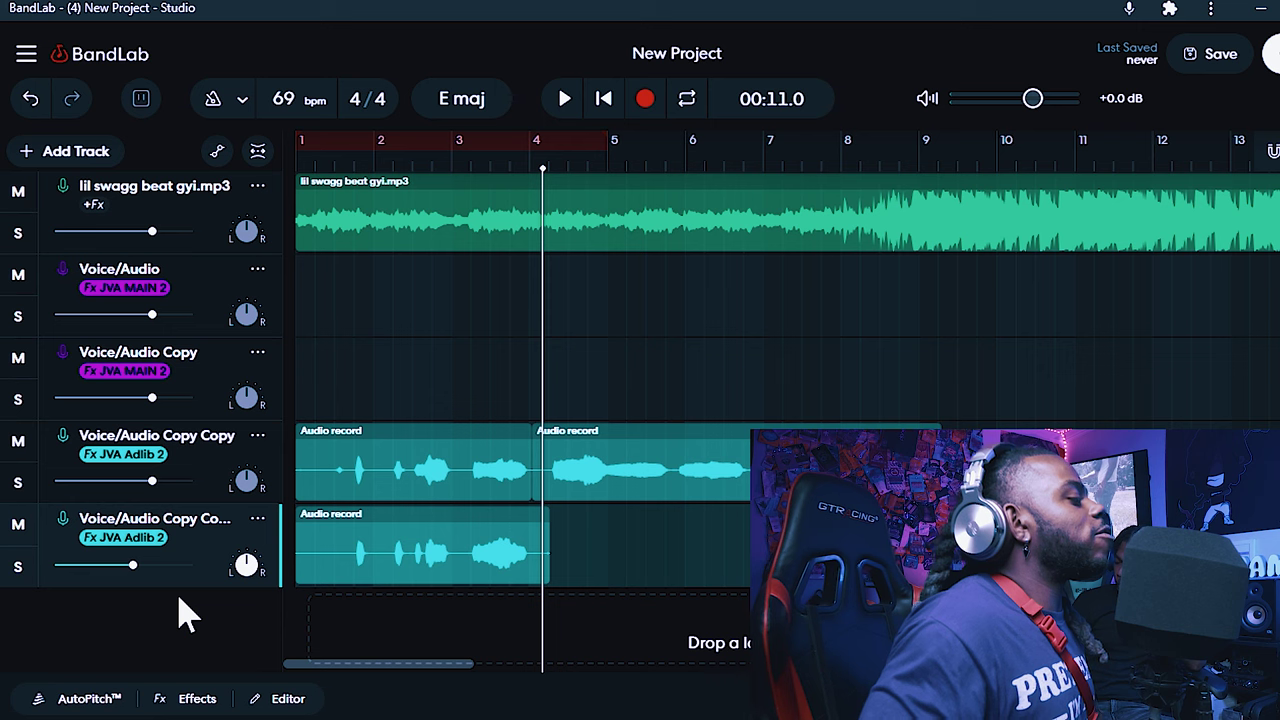
left_click(659, 101)
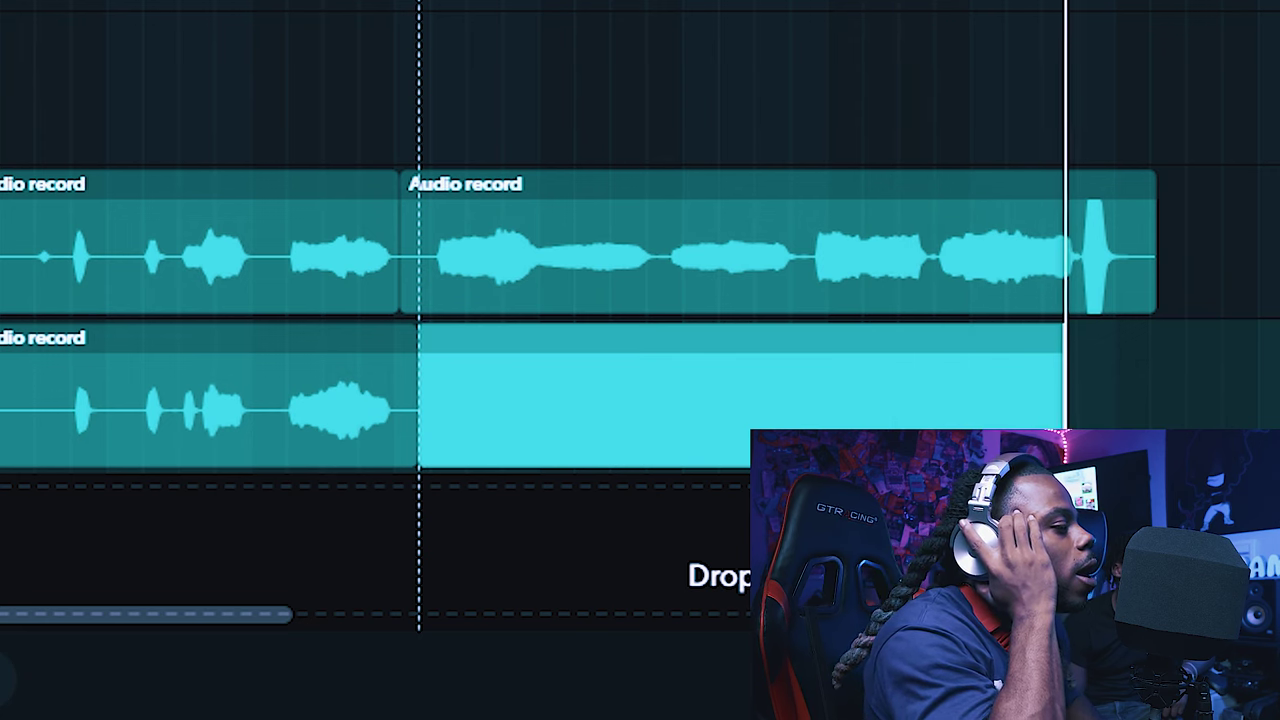
key("space")
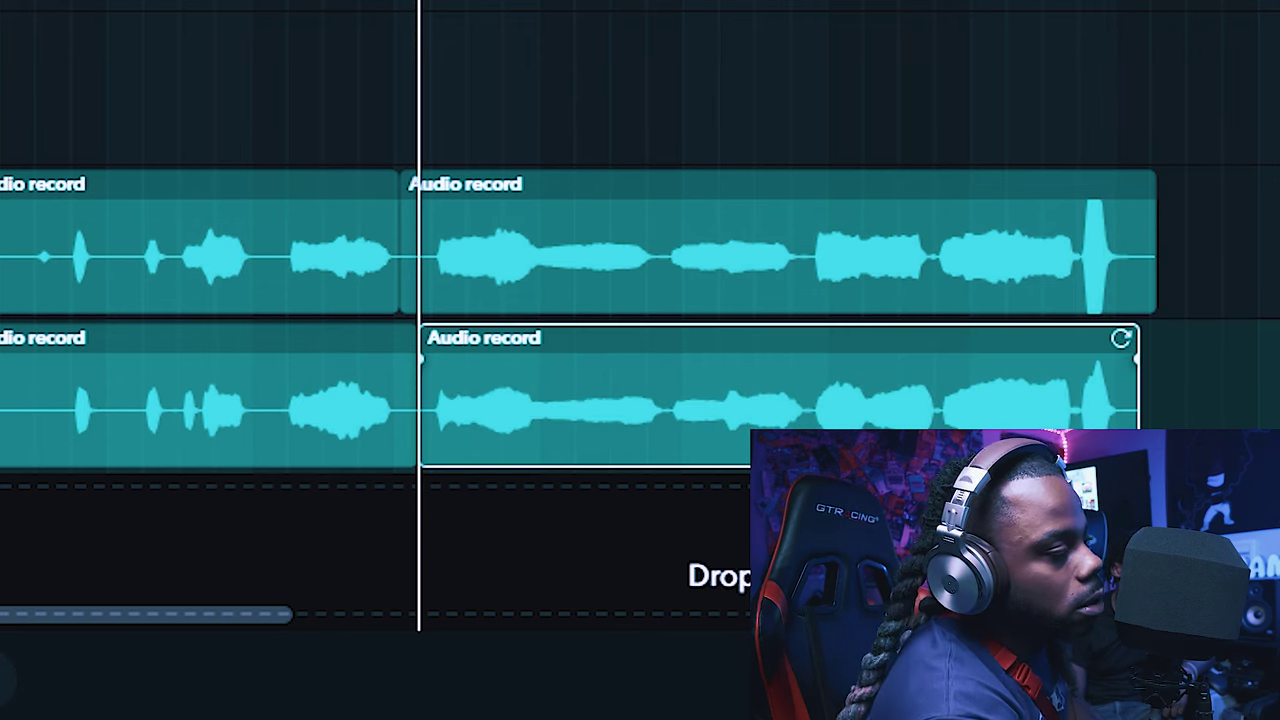
Play back the ad-libs while panning the Voice/Audio Copy Copy track to the left and the last track to the right
key("space")
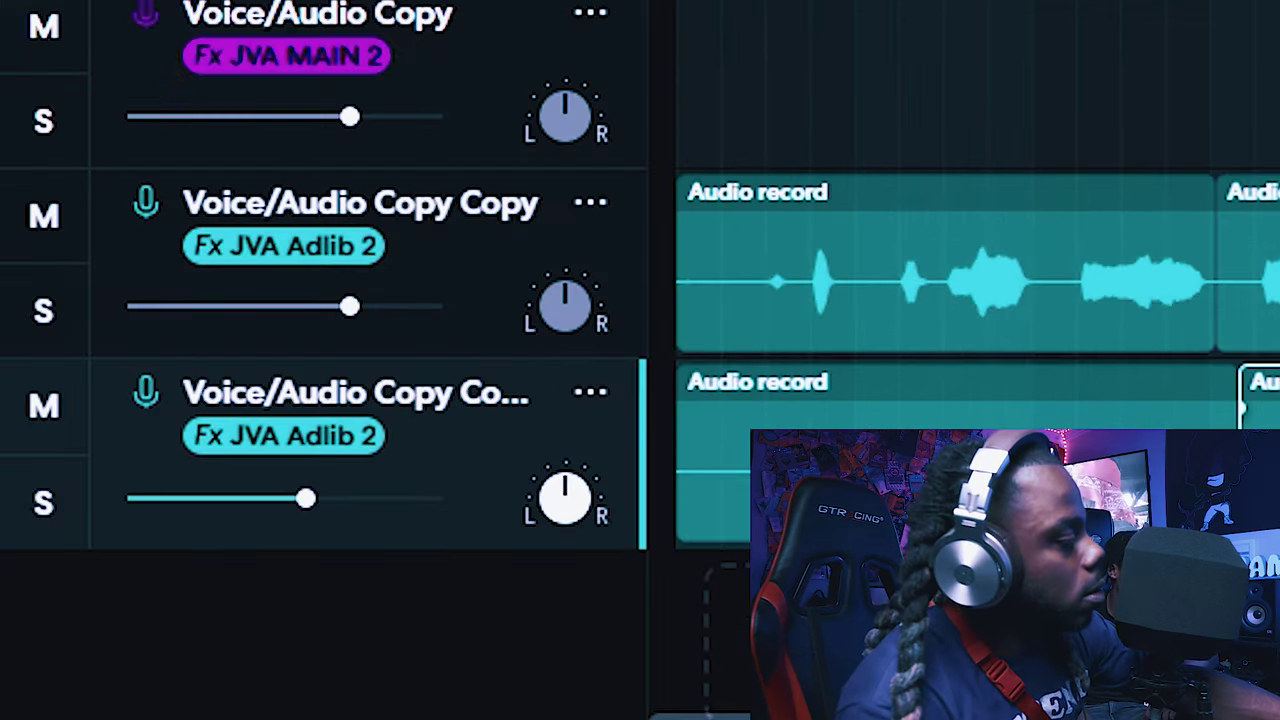
left_click_drag(550, 281, 586, 385)
right_click(540, 545)
left_click(457, 609)
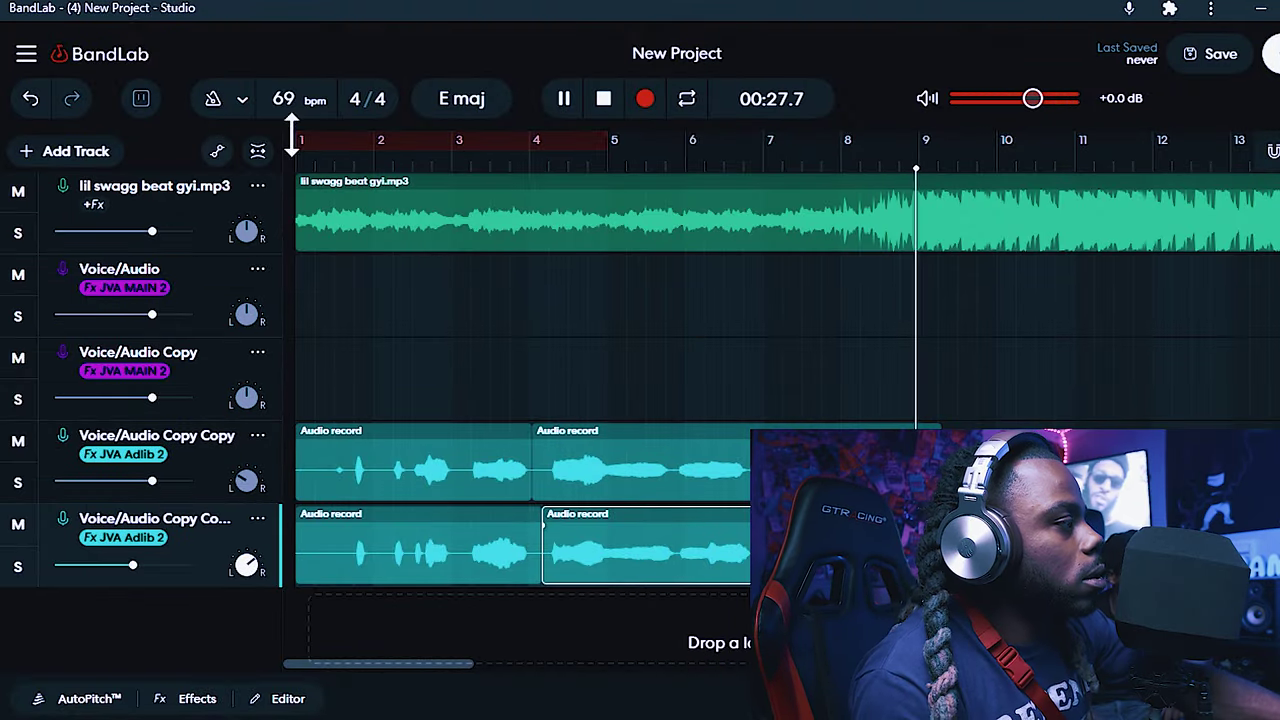
left_click(603, 99)
left_click(228, 300)
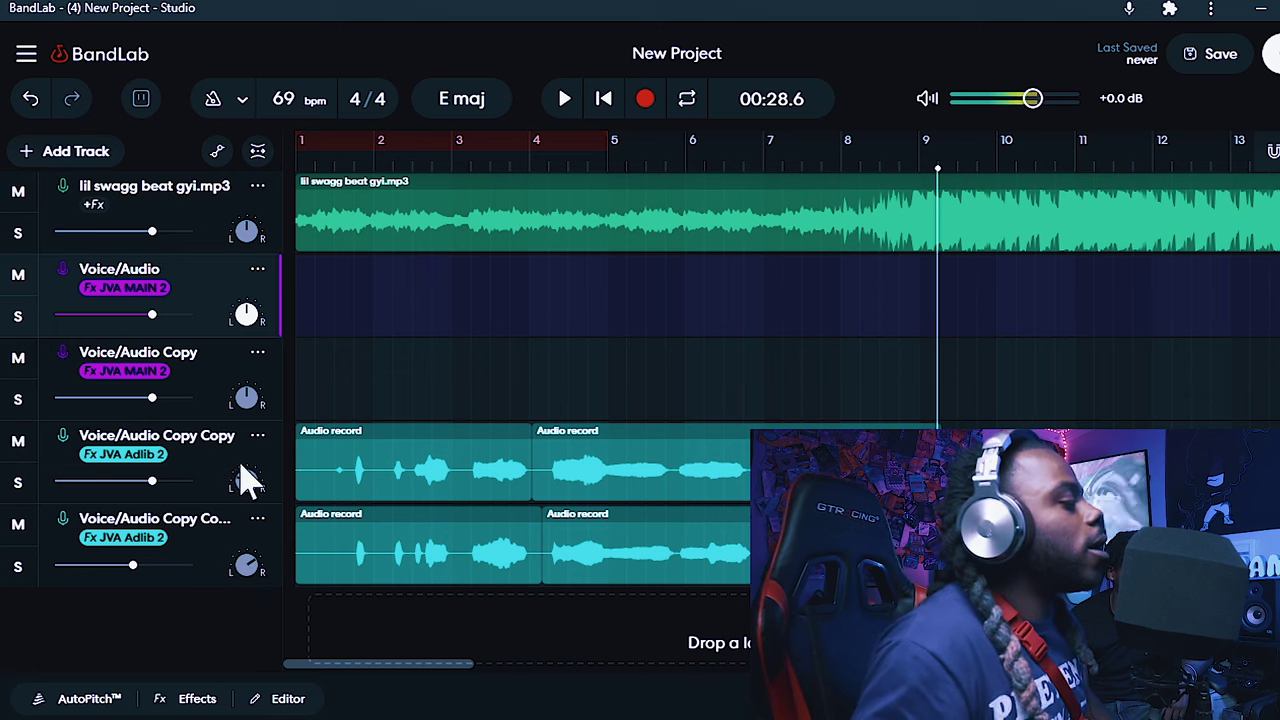
key("space")
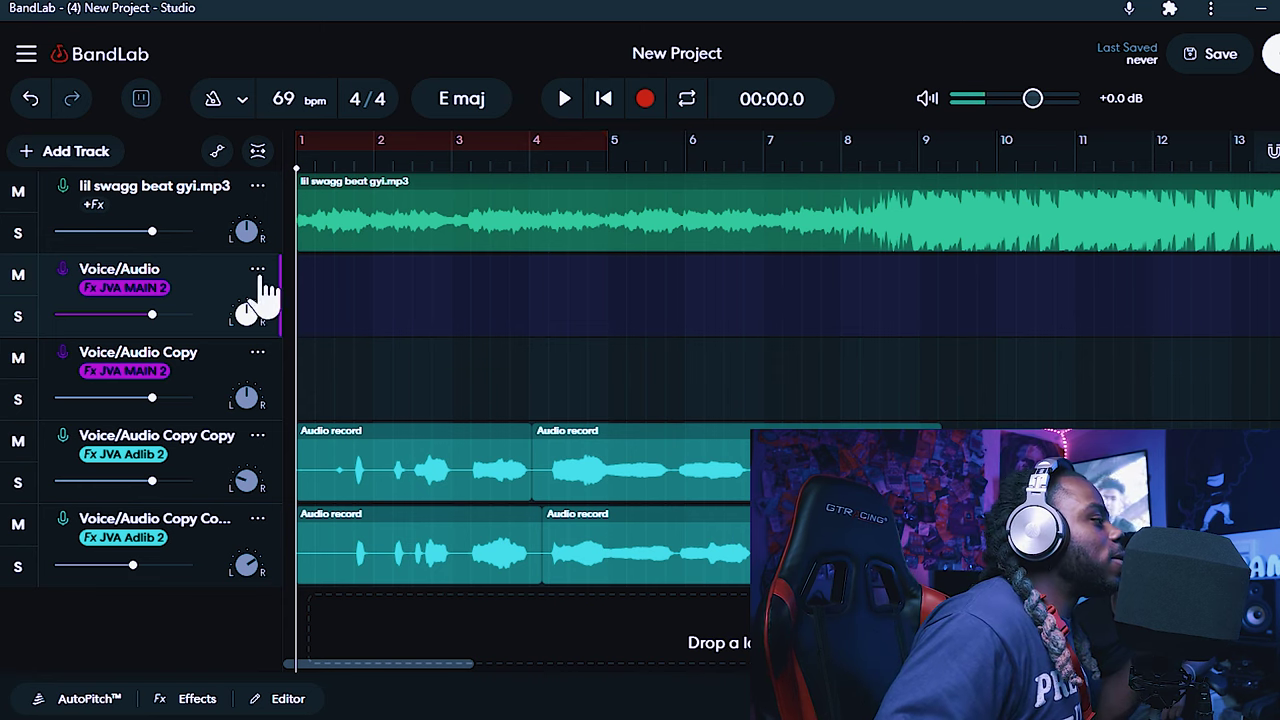
key("r")
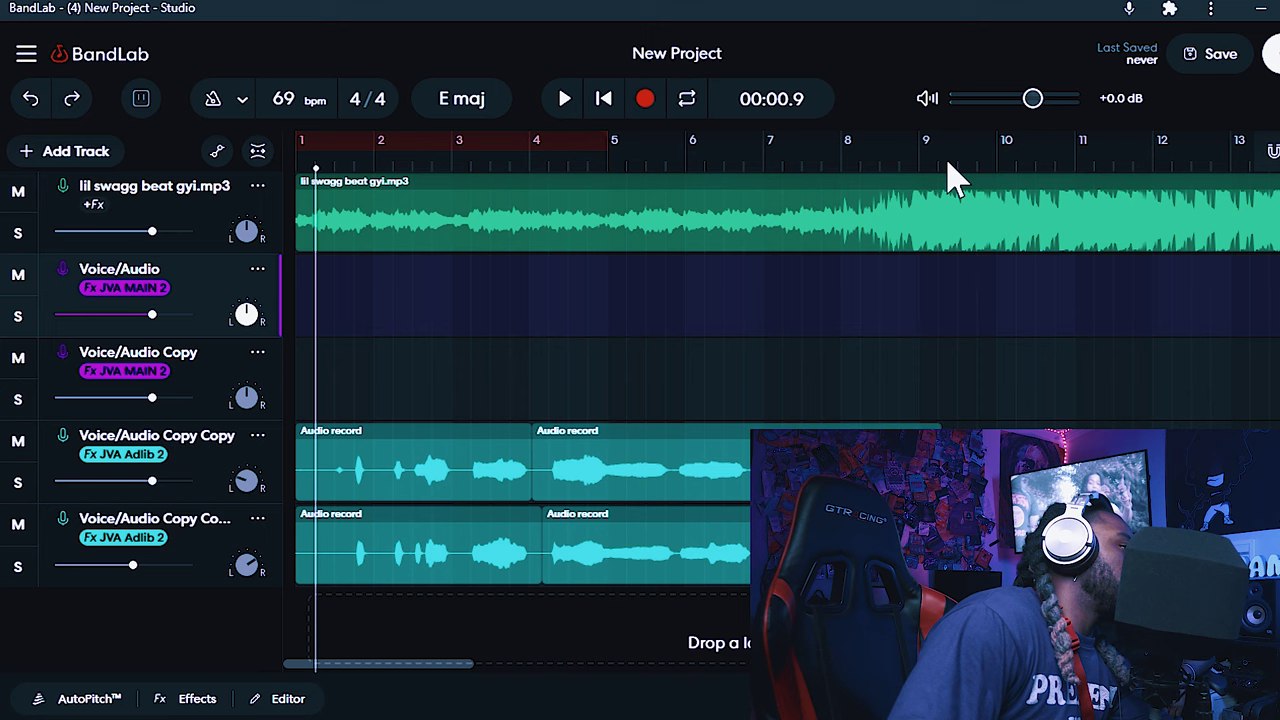
Record a long ad-lib take on the Voice/Audio Copy Copy track from the 28-second mark to about 1:37
left_click_drag(897, 157, 924, 166)
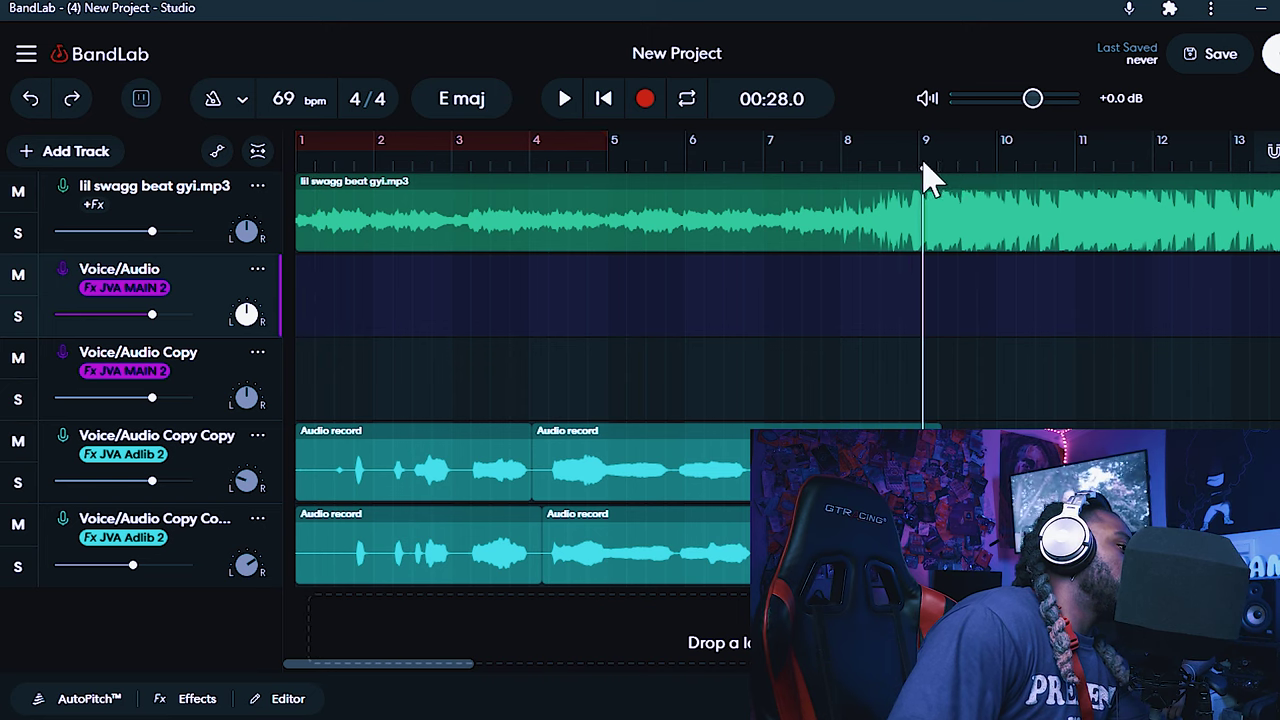
left_click(178, 452)
key("r")
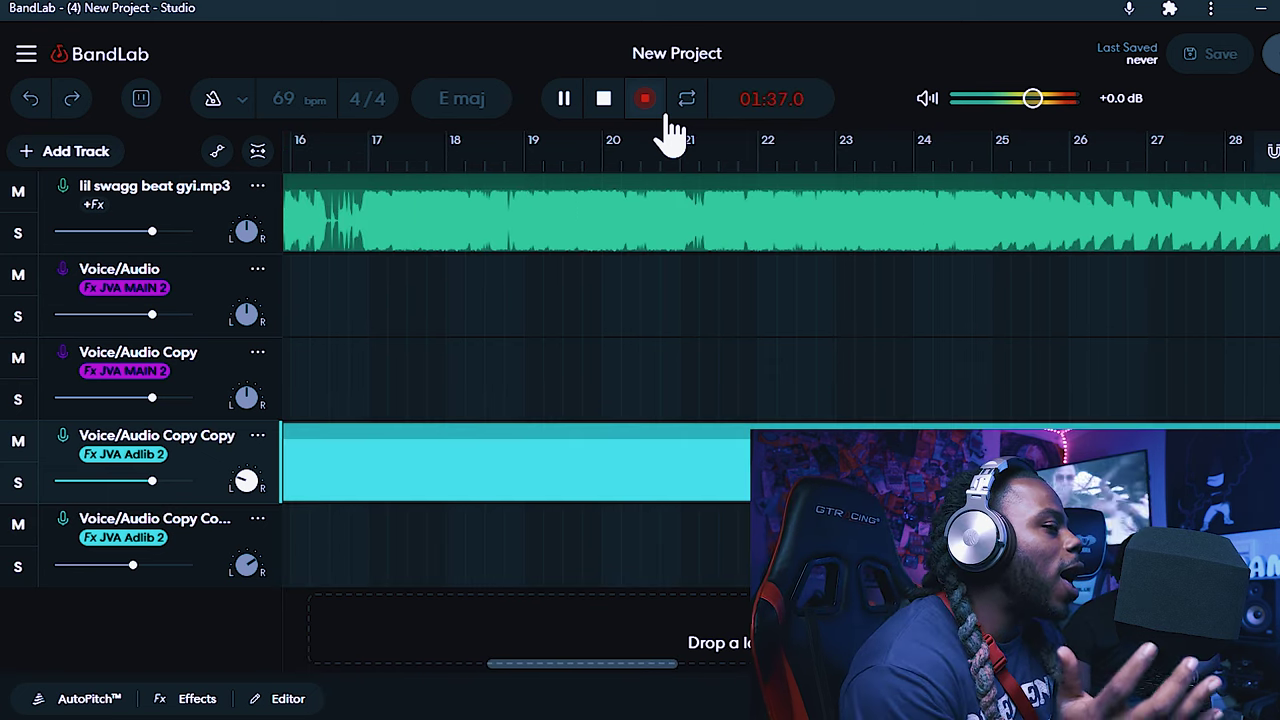
left_click(664, 114)
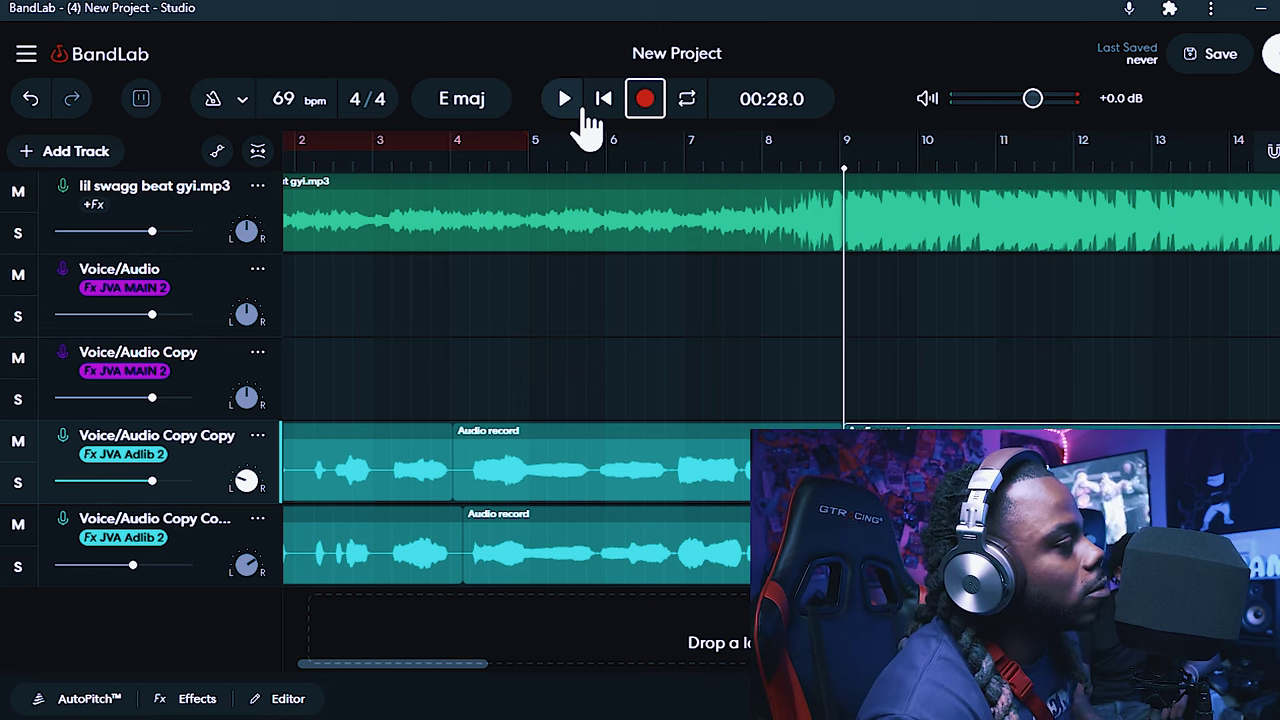
Record a doubling take on the last JVA Adlib 2 track, starting at the 28-second mark
left_click(228, 557)
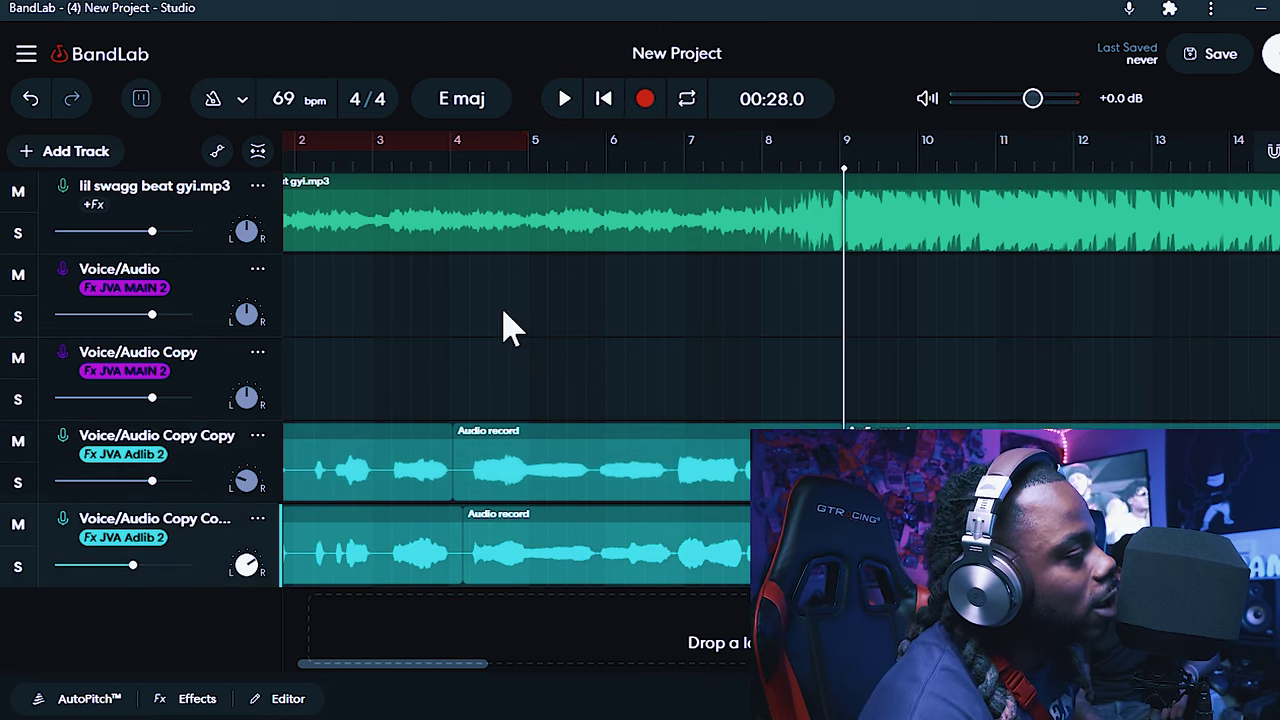
left_click(648, 106)
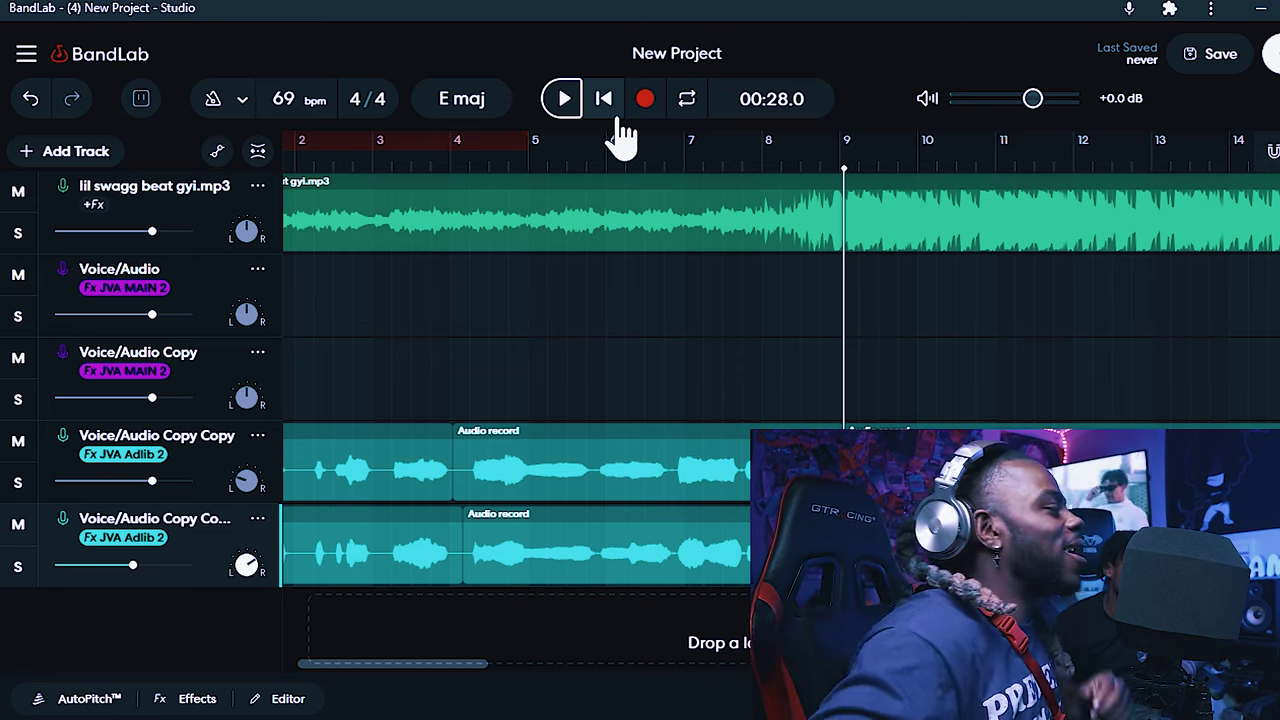
Record the main vocal on the Voice/Audio track, starting at the 24-second mark
left_click(243, 295)
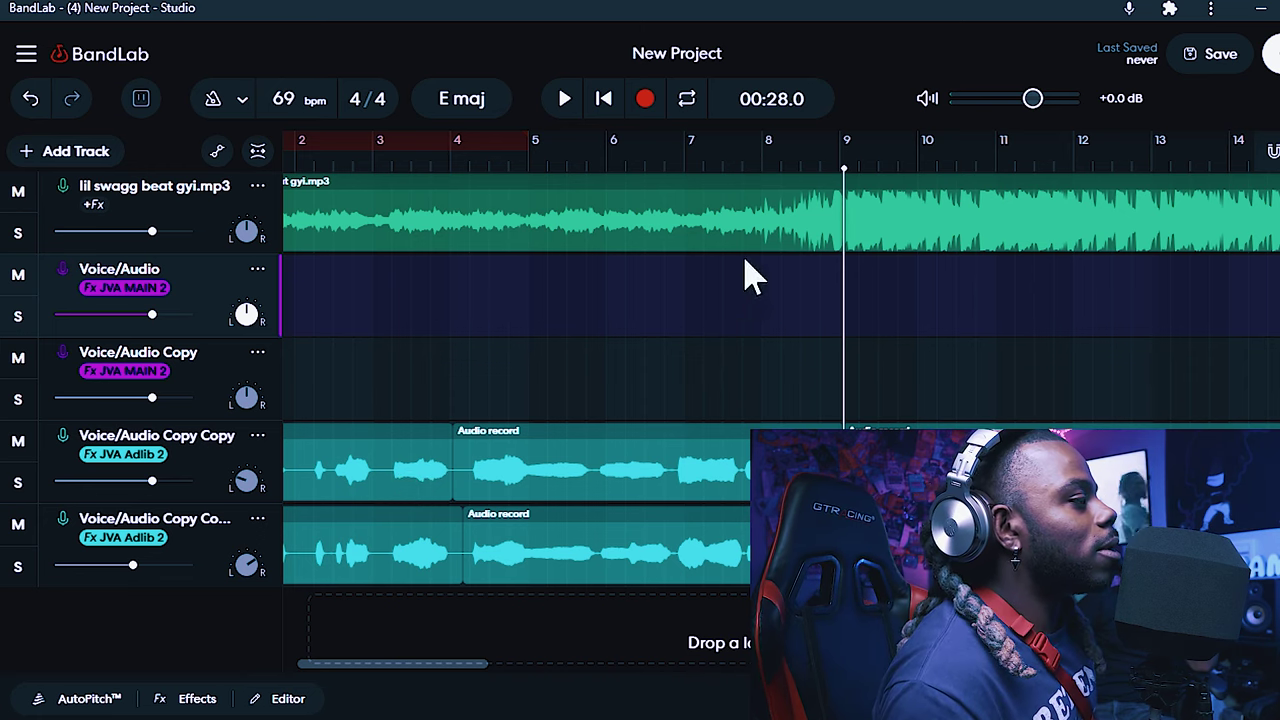
left_click(757, 165)
left_click(650, 100)
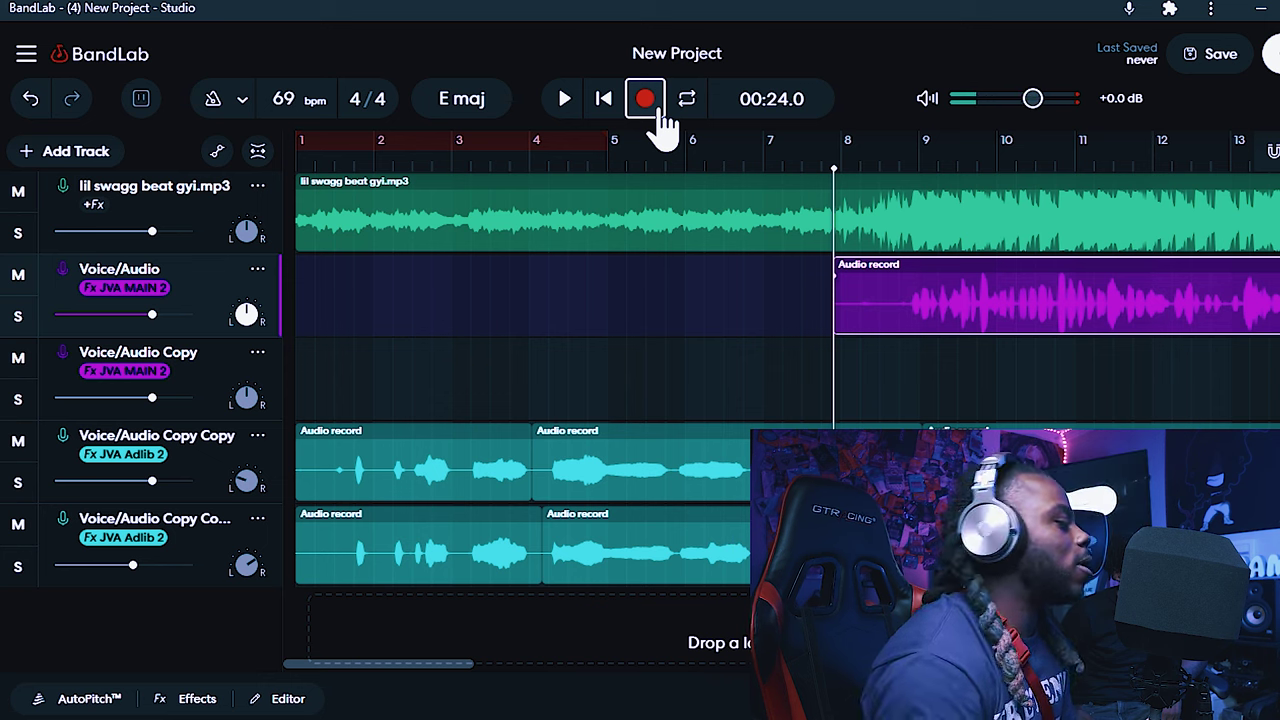
Play back the new main vocal take on the Voice/Audio track, skimming through the timeline up to about 1:37
left_click(566, 100)
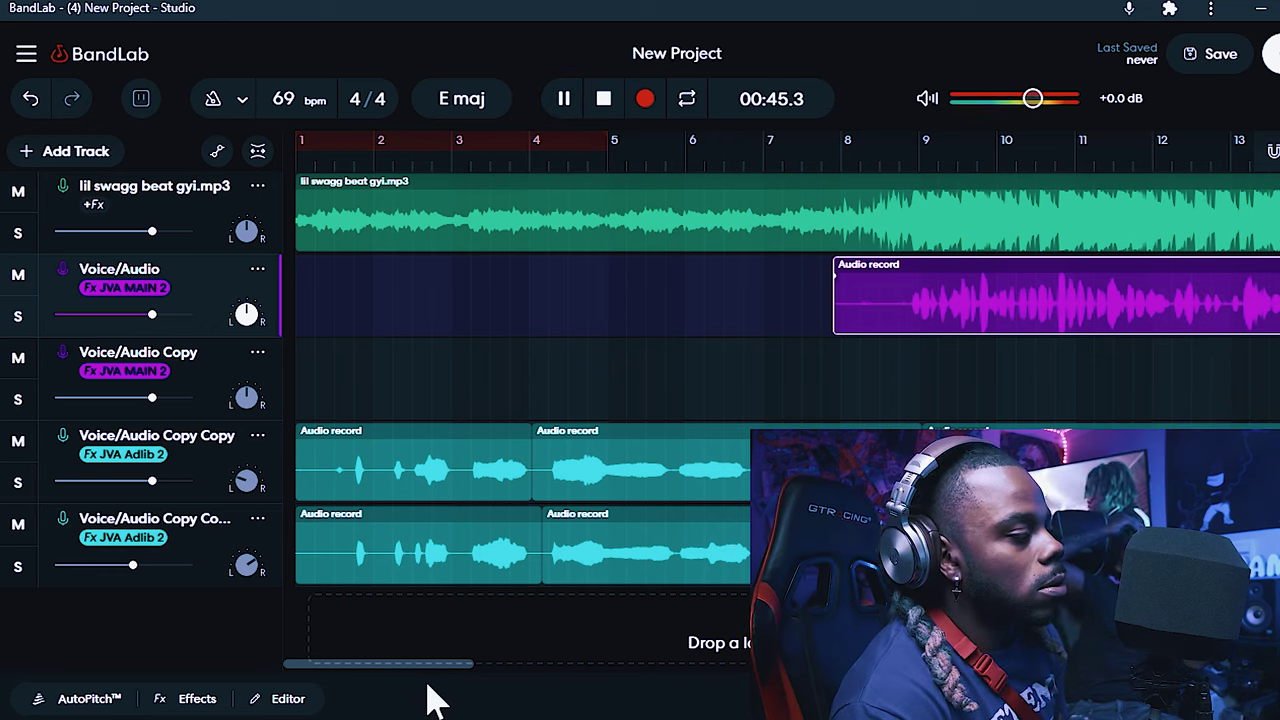
left_click_drag(421, 664, 591, 646)
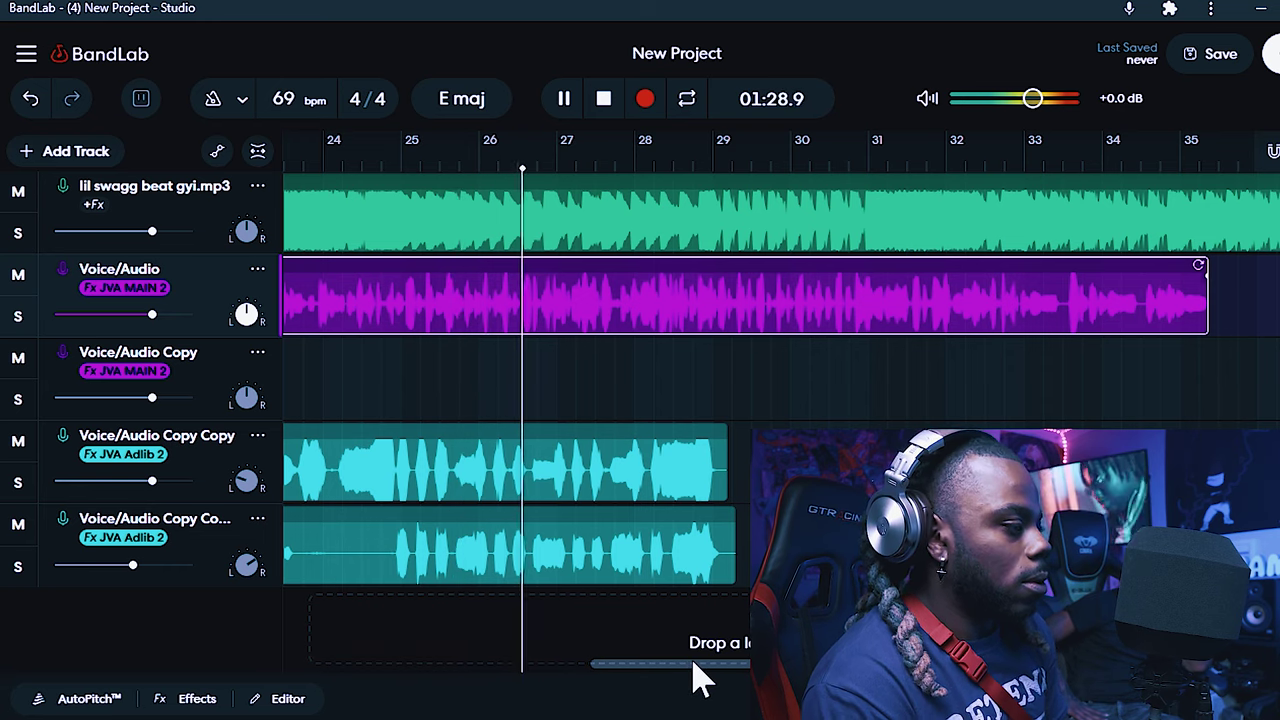
left_click_drag(692, 664, 682, 666)
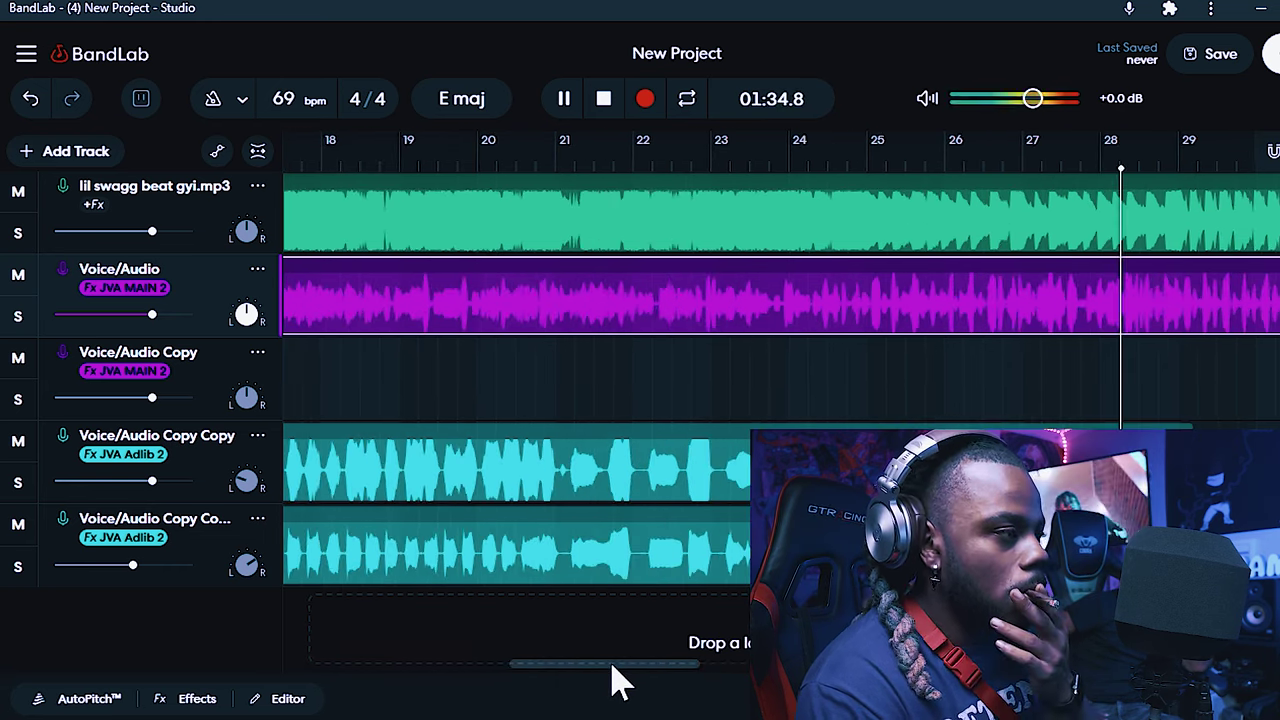
left_click_drag(621, 667, 628, 668)
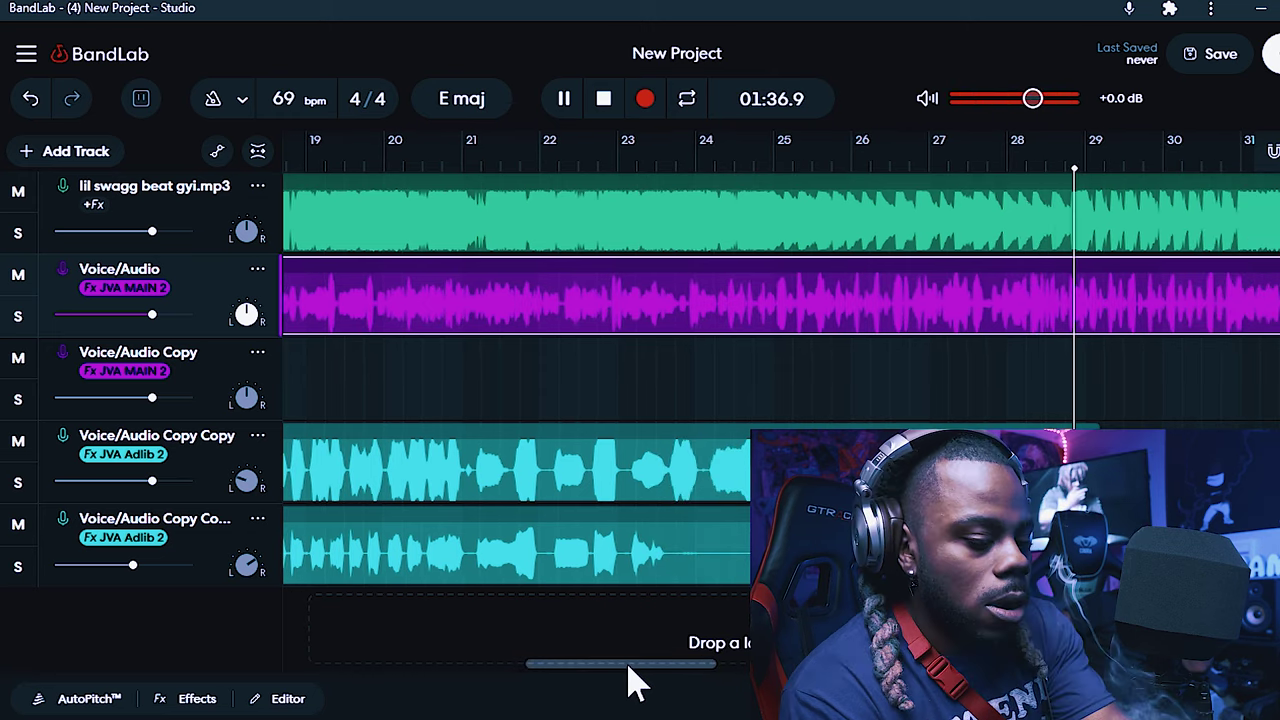
key("space")
Split the Voice/Audio vocal clip at 1:22.9 and delete the part before the cut
left_click(376, 168)
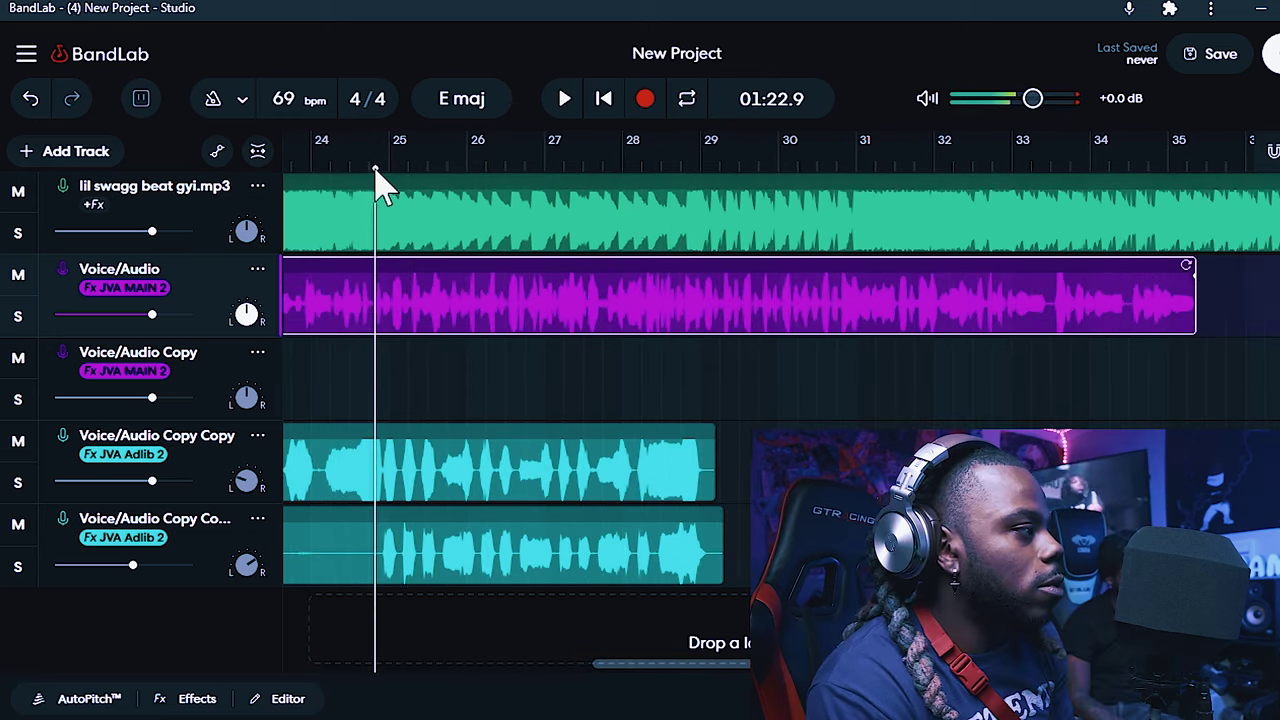
right_click(357, 312)
left_click(406, 391)
left_click(370, 305)
key("Delete")
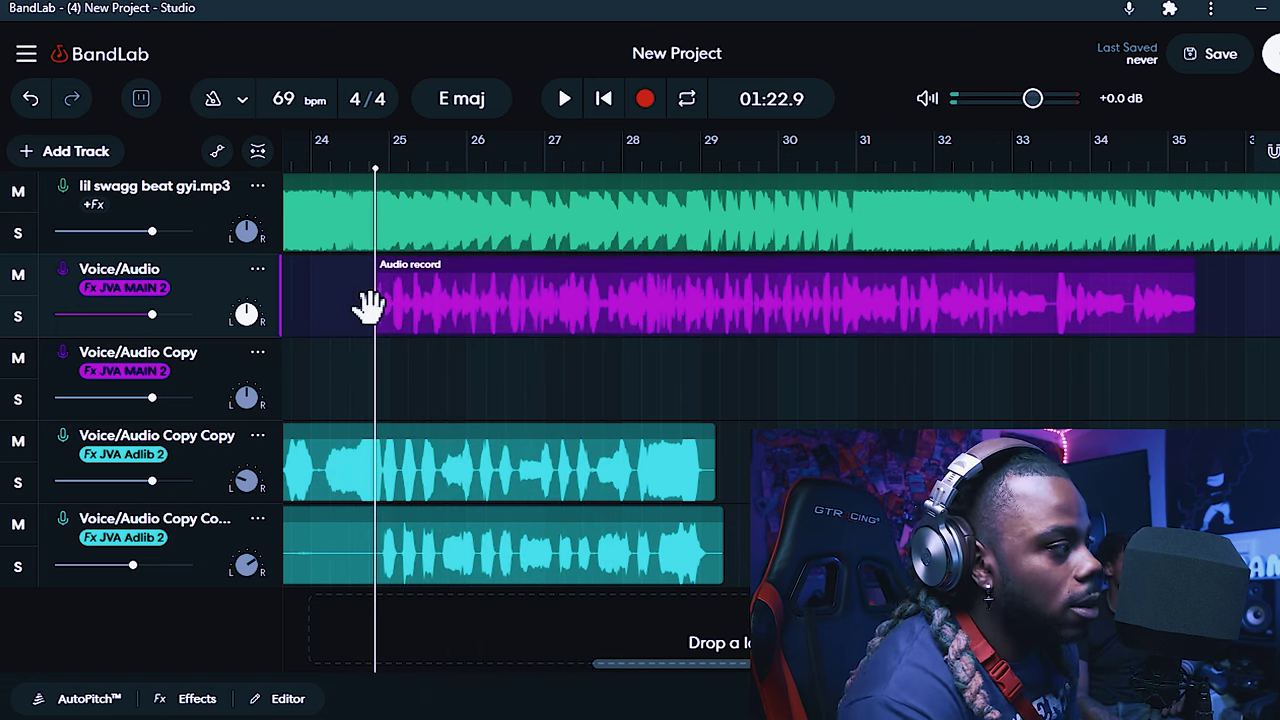
Move the remaining Voice/Audio clip to start just before bar 9 and check its timing against the beat
scroll(693, 545, "left", 5)
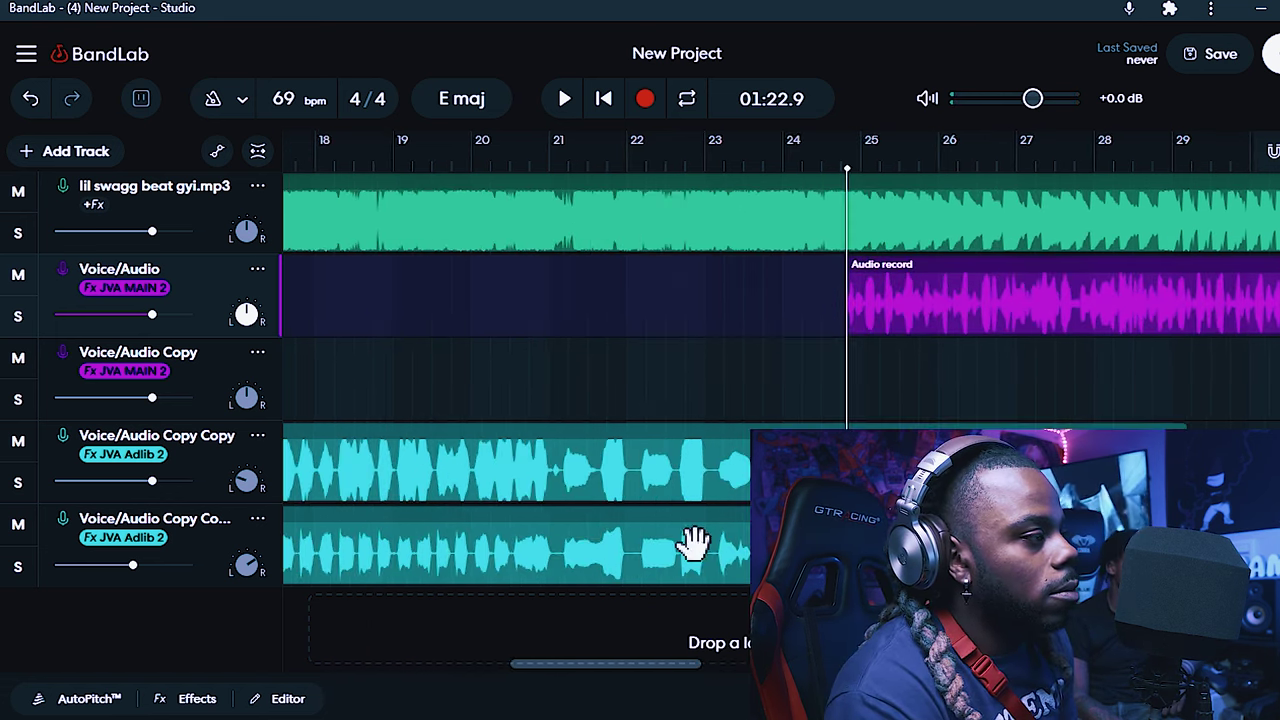
left_click_drag(987, 338, 503, 353)
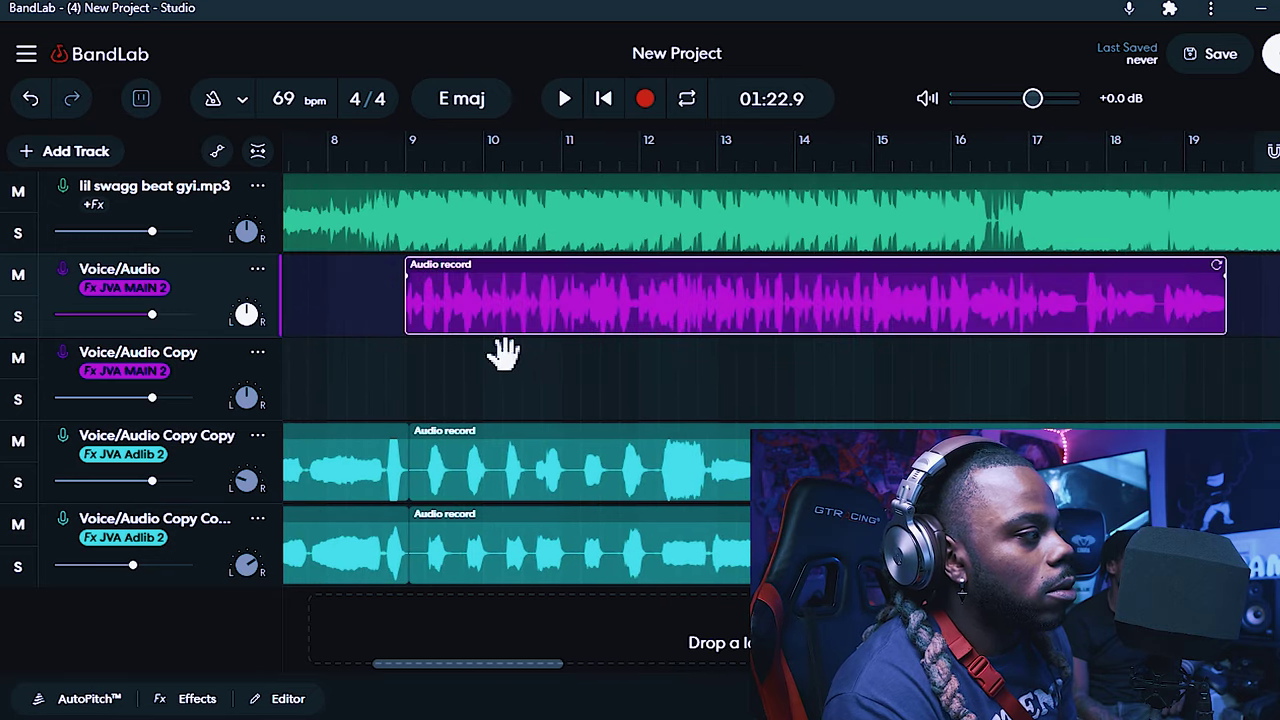
left_click(380, 166)
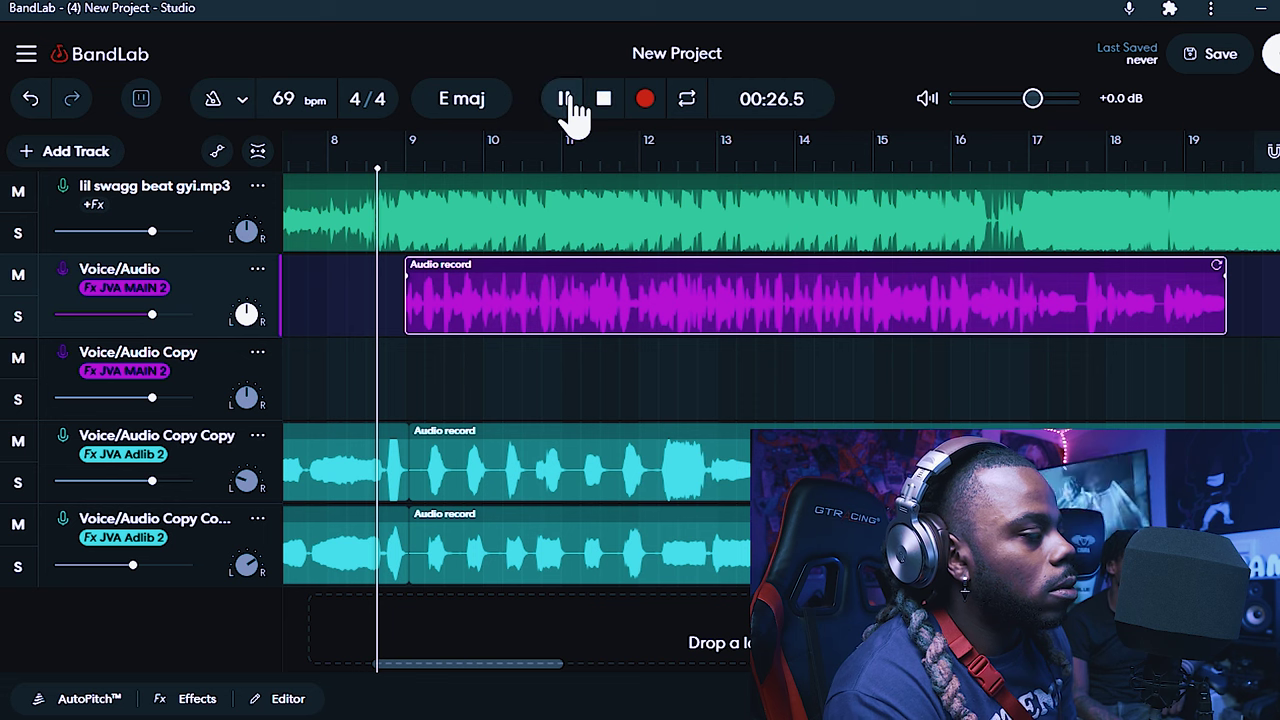
left_click_drag(508, 314, 460, 322)
left_click(347, 166)
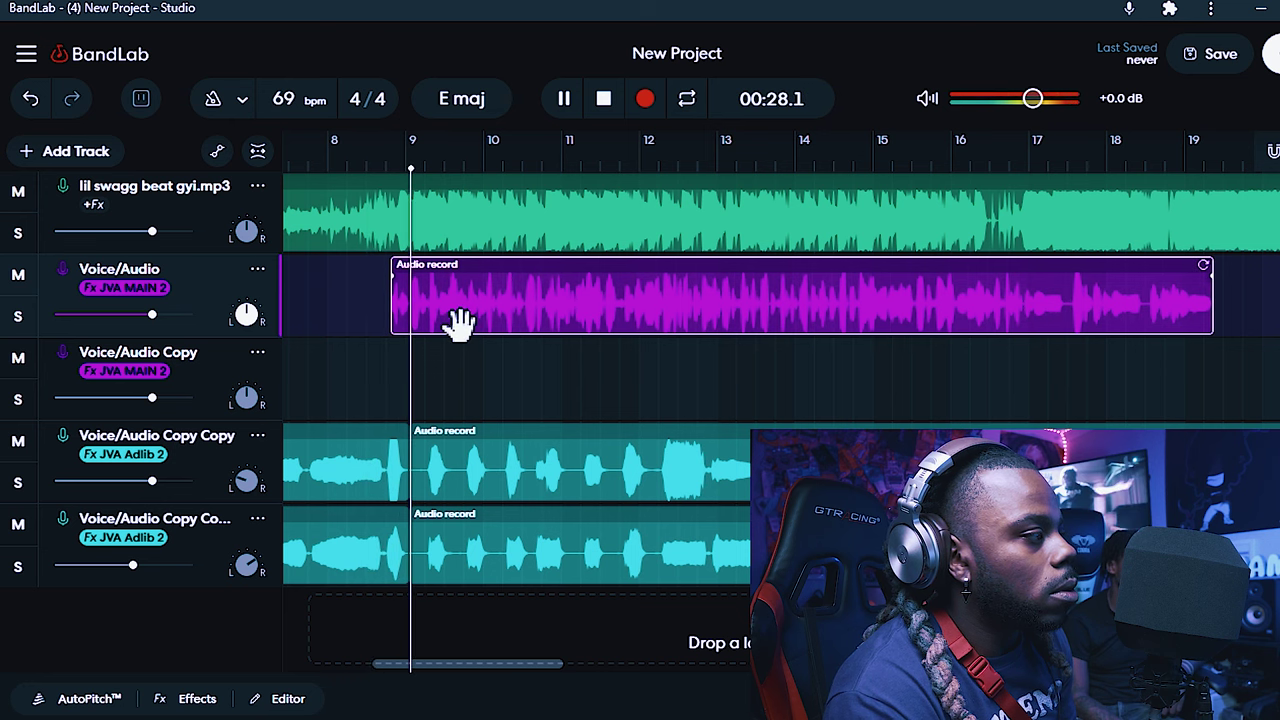
left_click(575, 104)
Mute the Voice/Audio track and record a vocal take on the Voice/Audio Copy track from 24.3 seconds to about 2:01
left_click(44, 278)
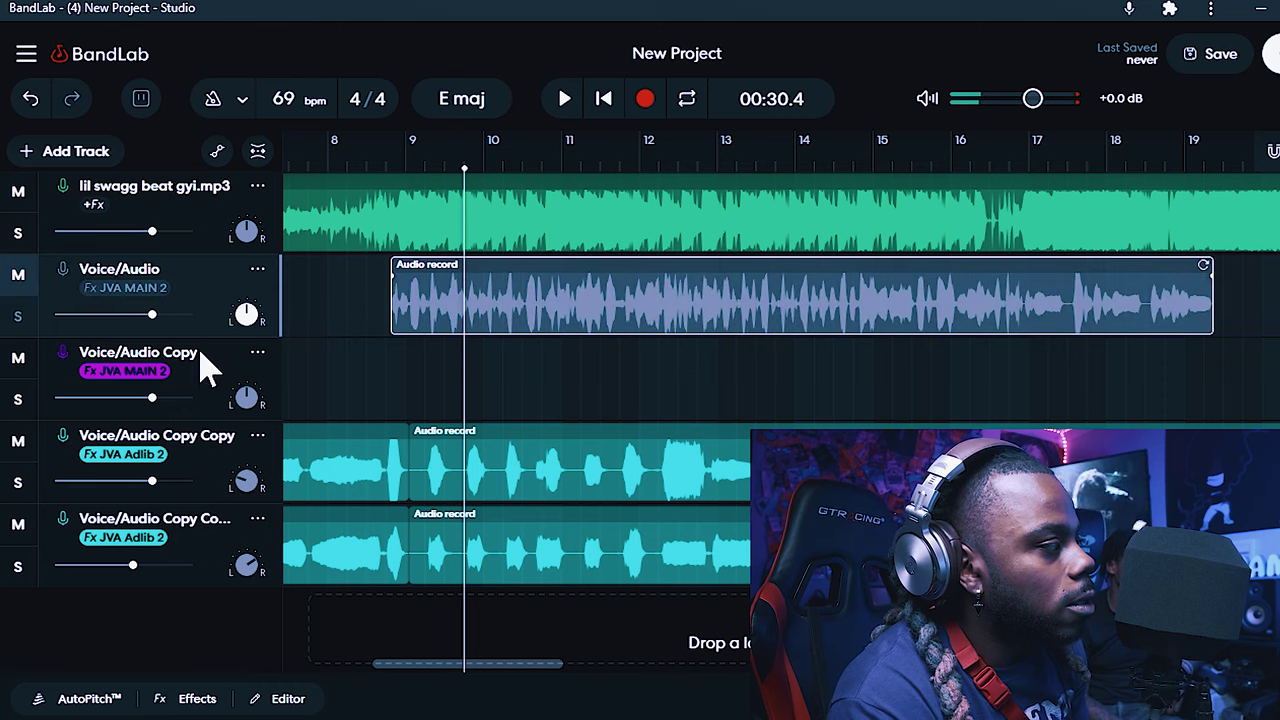
left_click(326, 163)
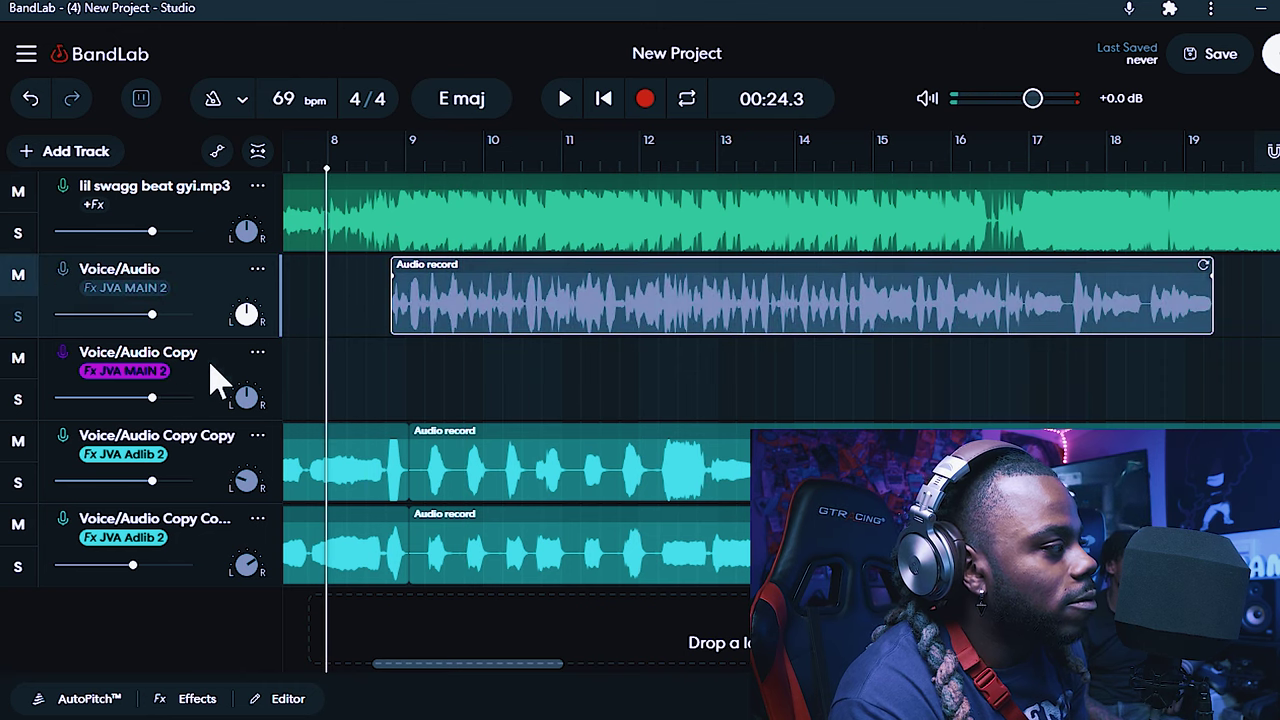
left_click(215, 378)
left_click(647, 100)
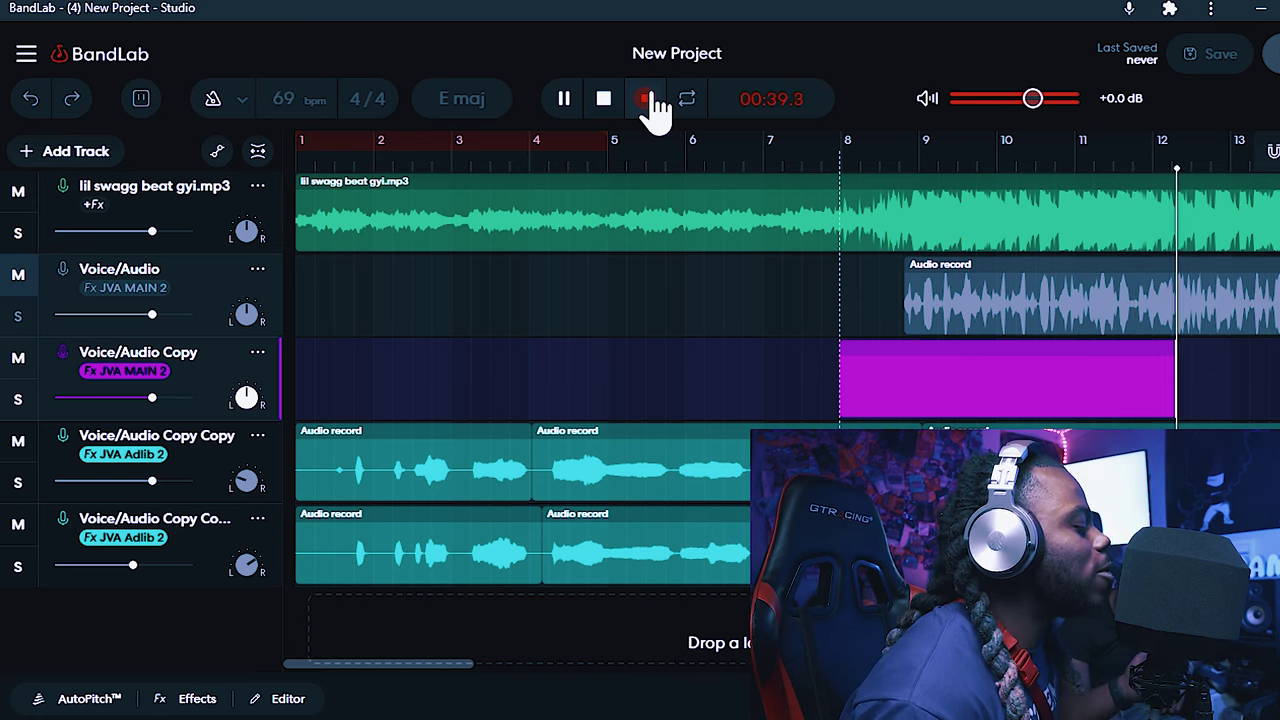
left_click(568, 104)
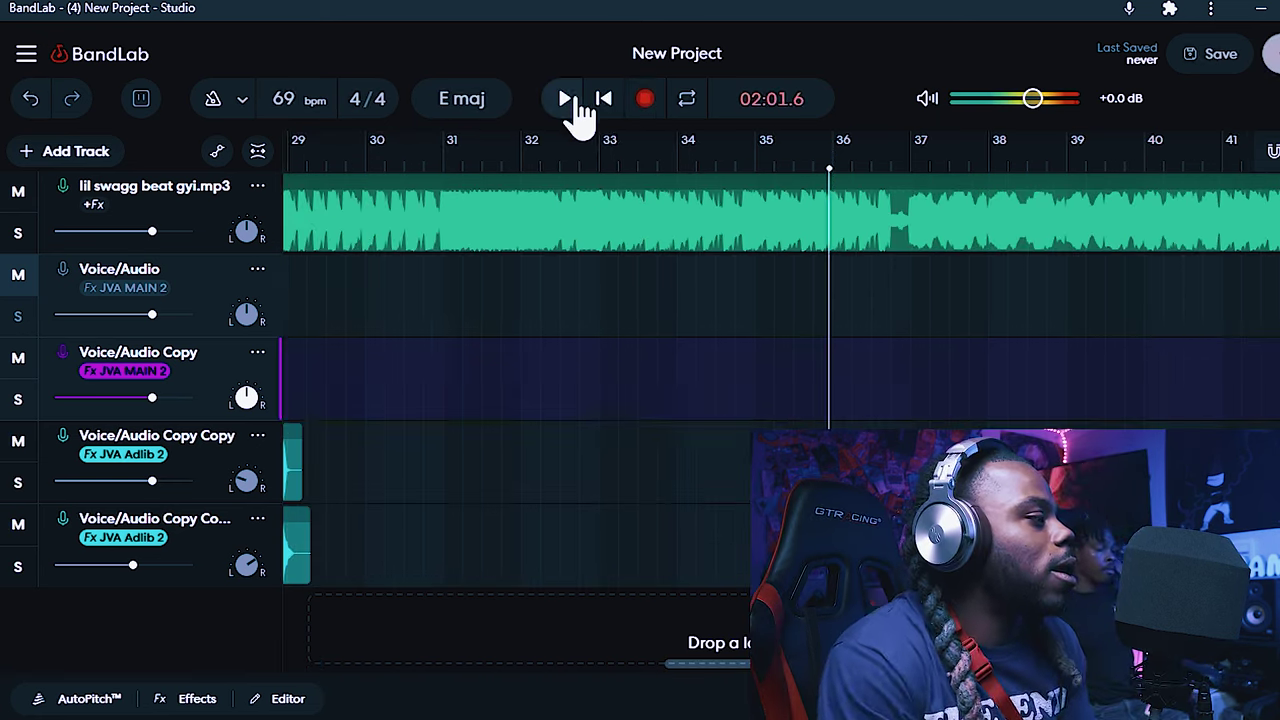
Record a short main vocal clip on the Voice/Audio track from the 51.8-second mark and play it back
left_click_drag(712, 675, 429, 594)
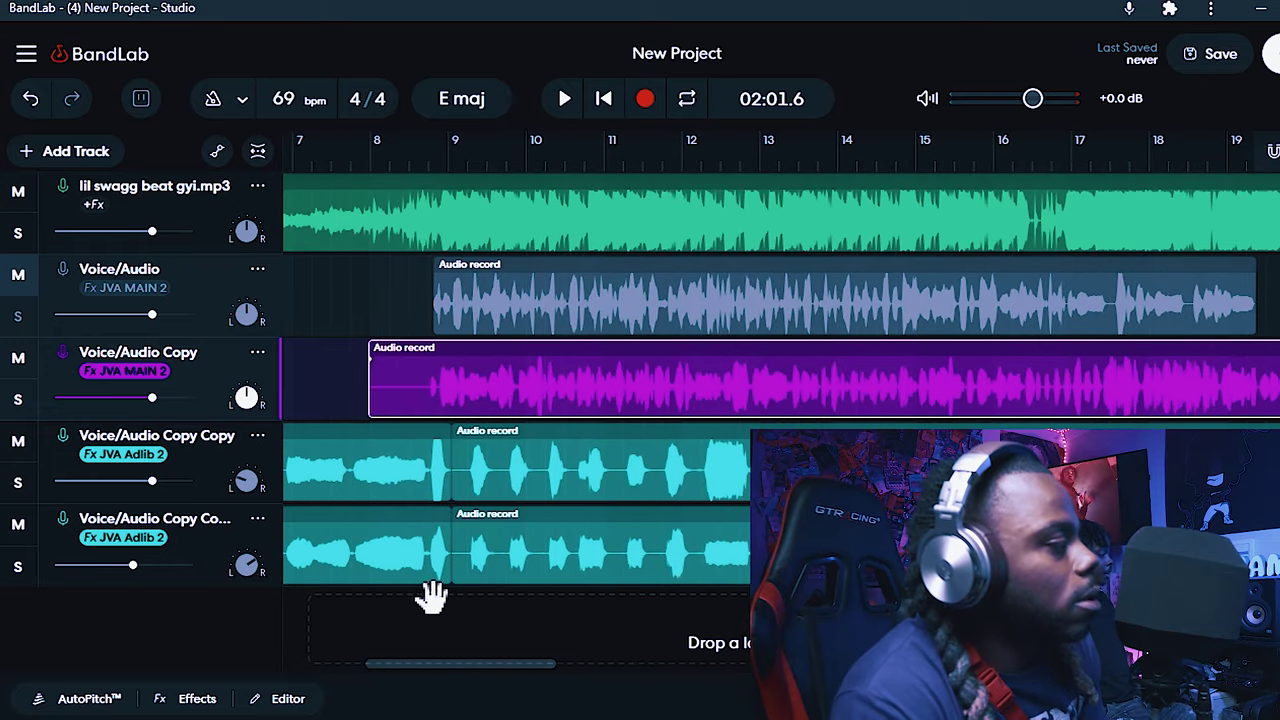
left_click(431, 170)
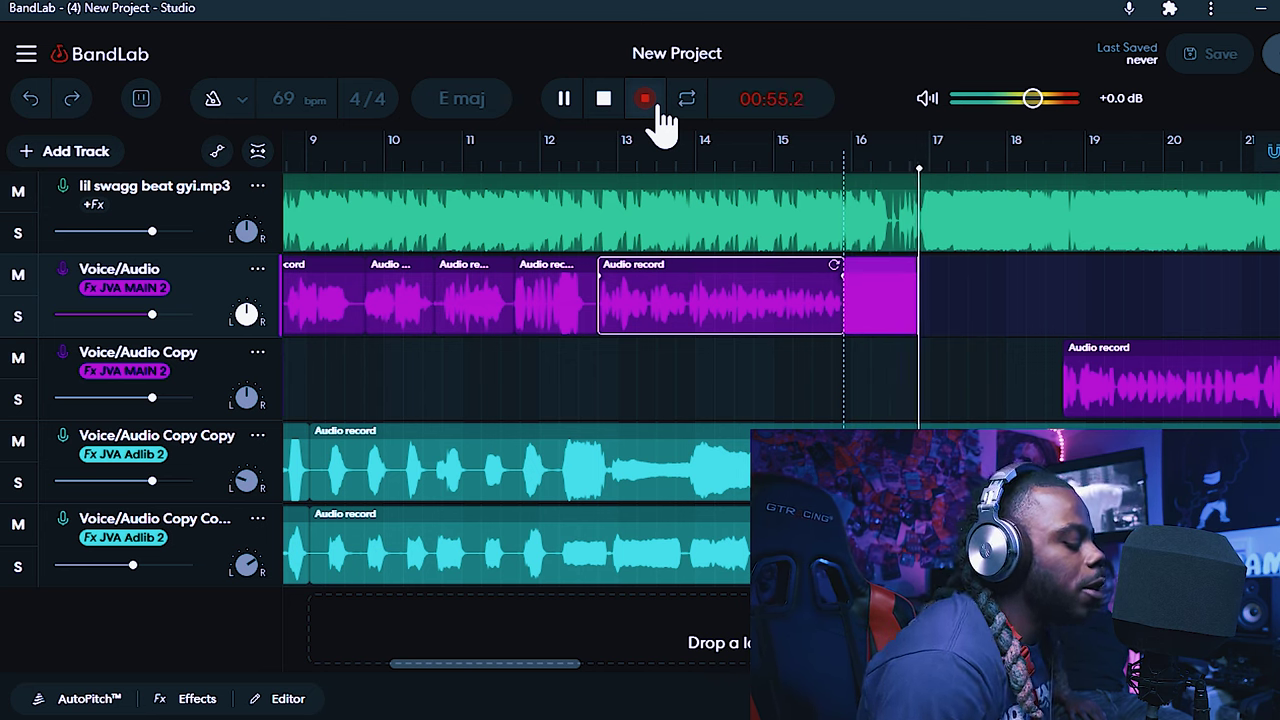
left_click(660, 106)
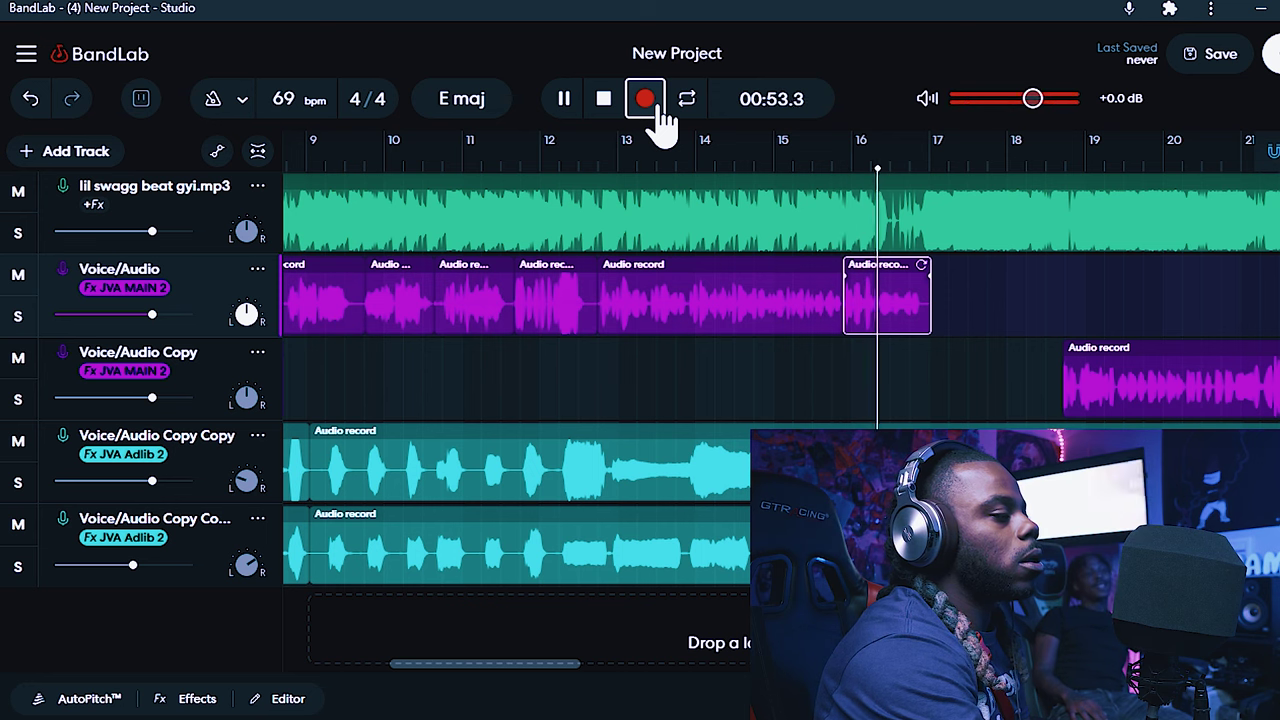
left_click(660, 106)
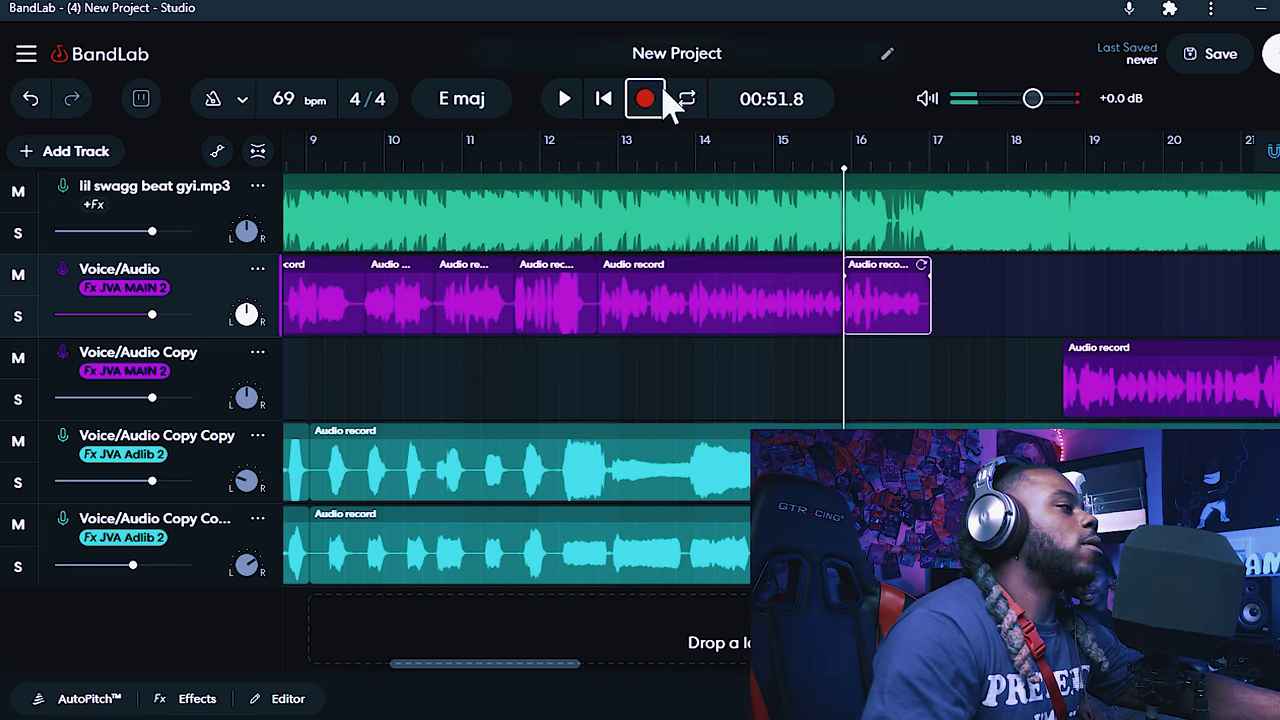
left_click(601, 104)
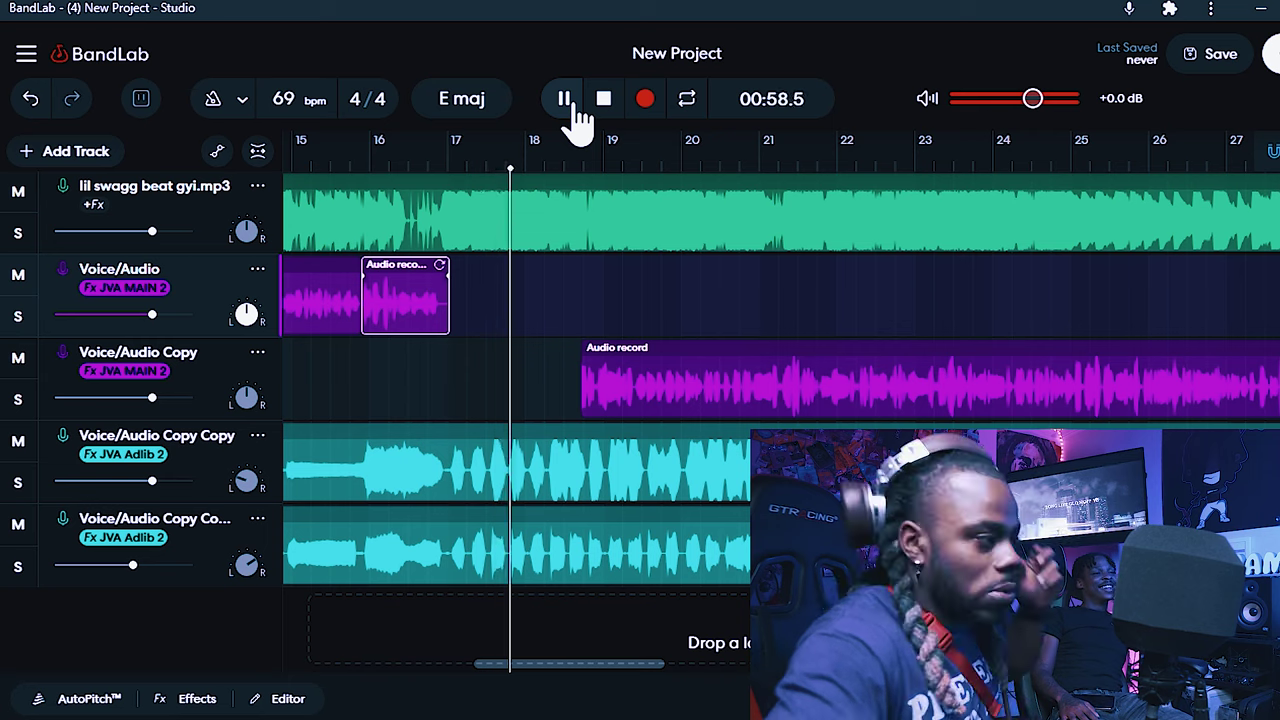
left_click(572, 102)
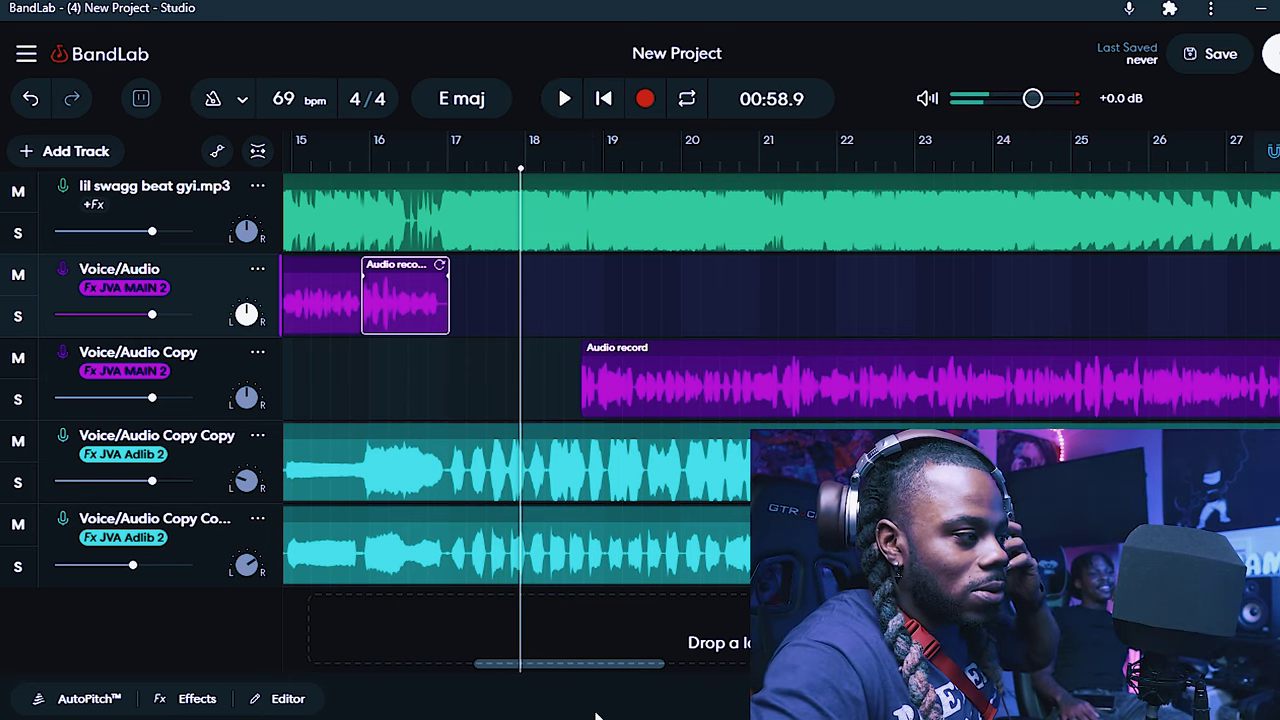
Trim the silent start off the first Voice/Audio Copy clip so that it begins just before bar 5
left_click_drag(650, 683, 482, 663)
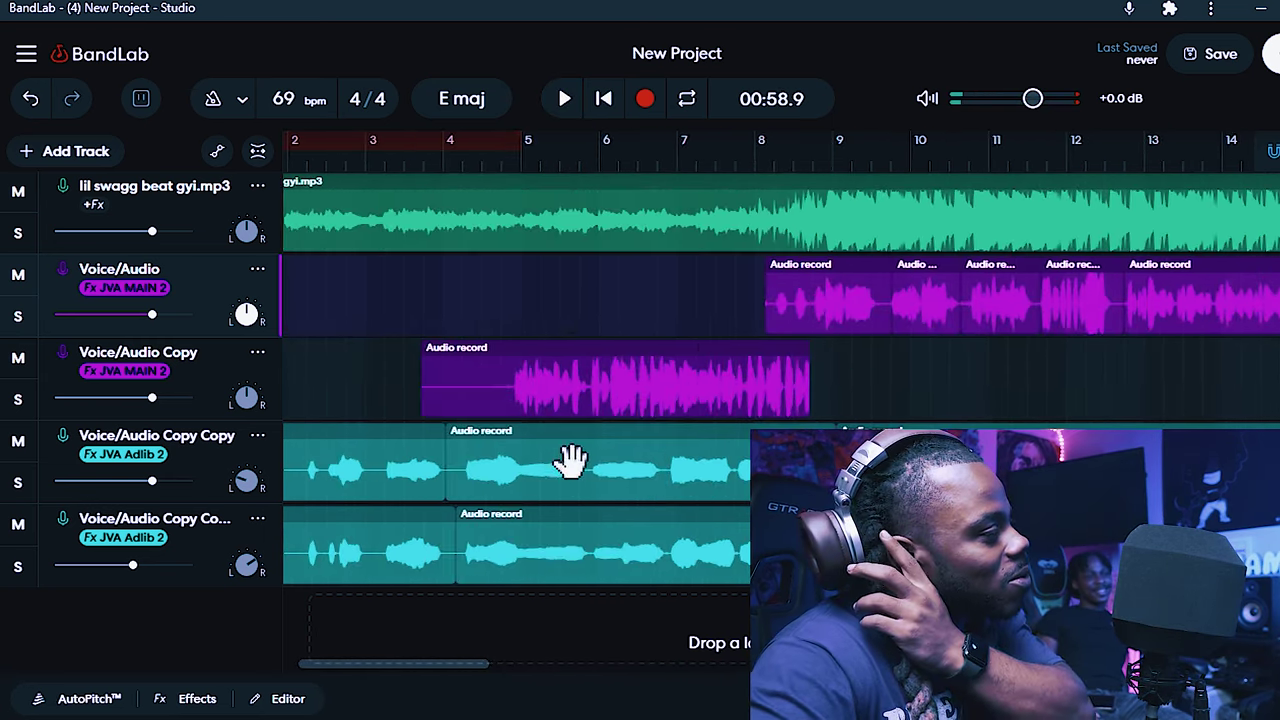
left_click_drag(443, 398, 535, 398)
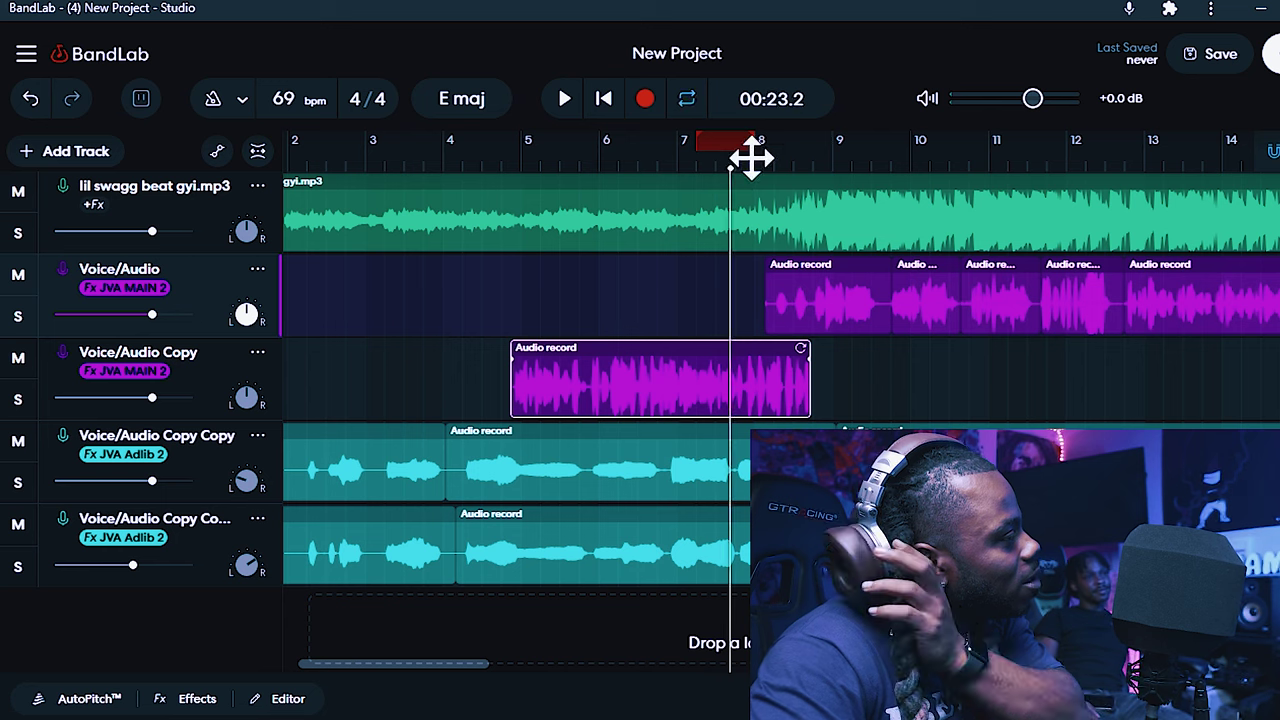
Play back the recorded main vocal clips together with the ad-libs from around bar 9
left_click_drag(820, 194, 877, 175)
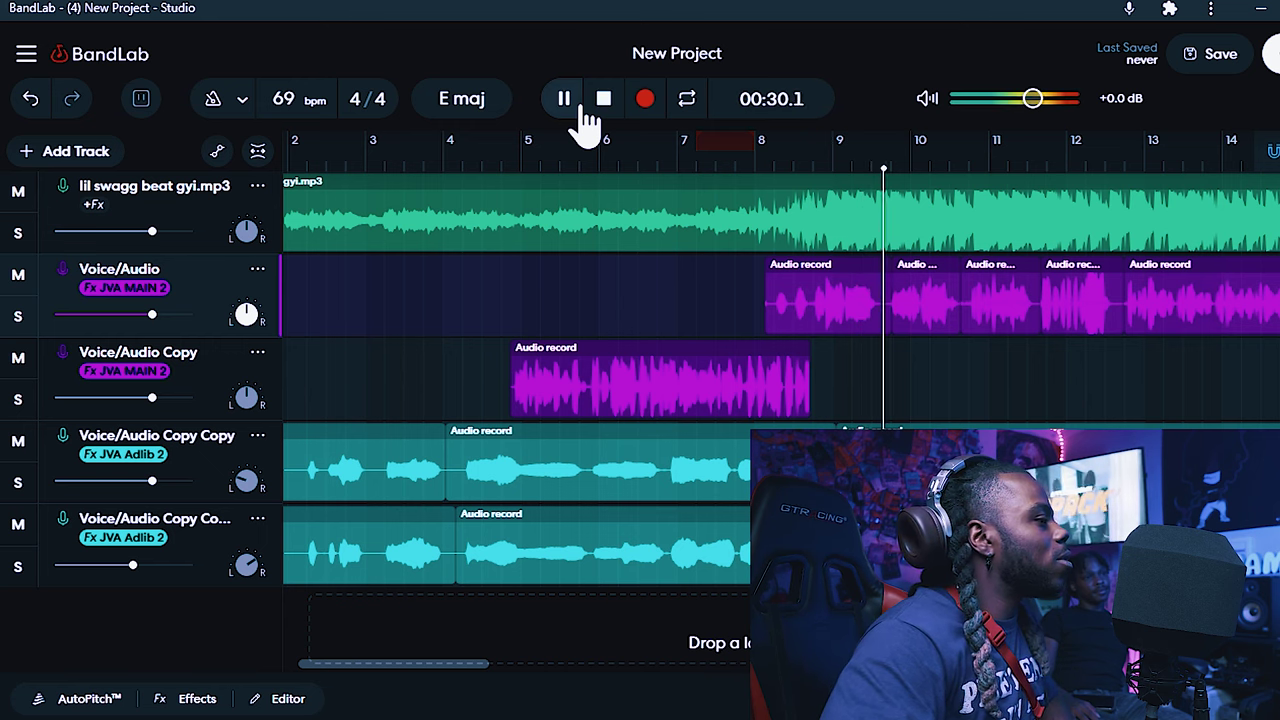
left_click(845, 178)
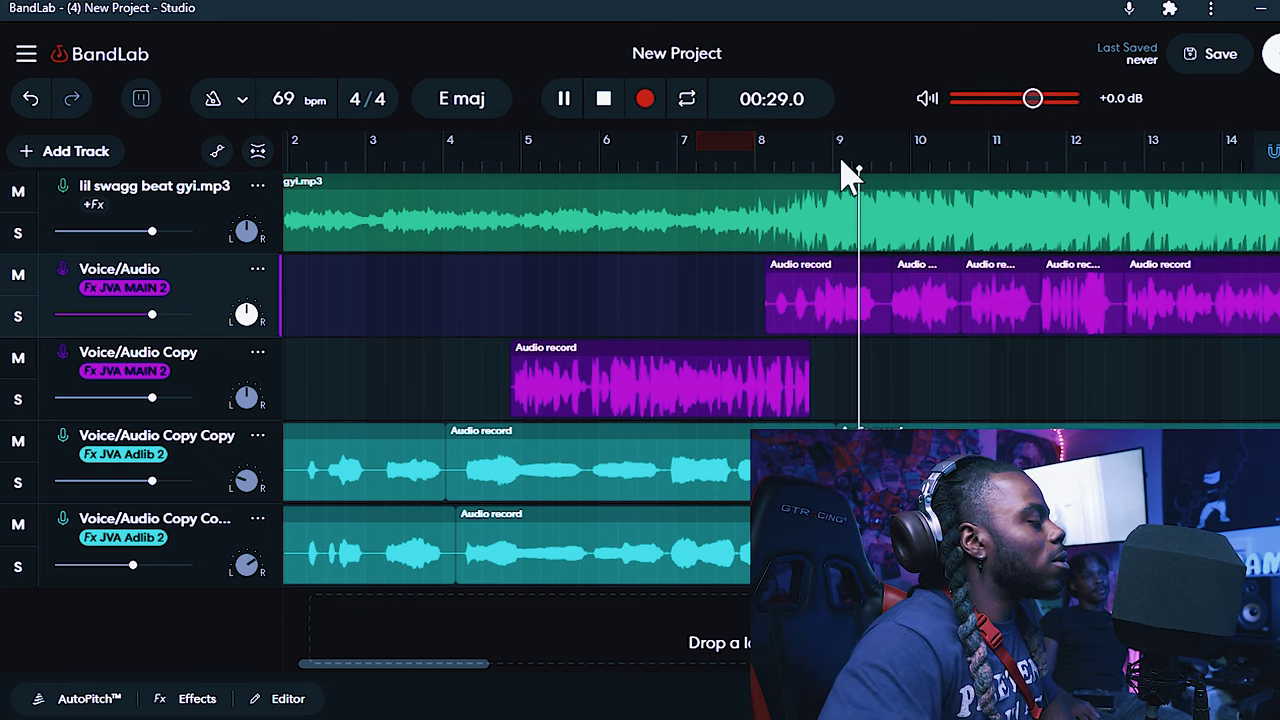
left_click(582, 106)
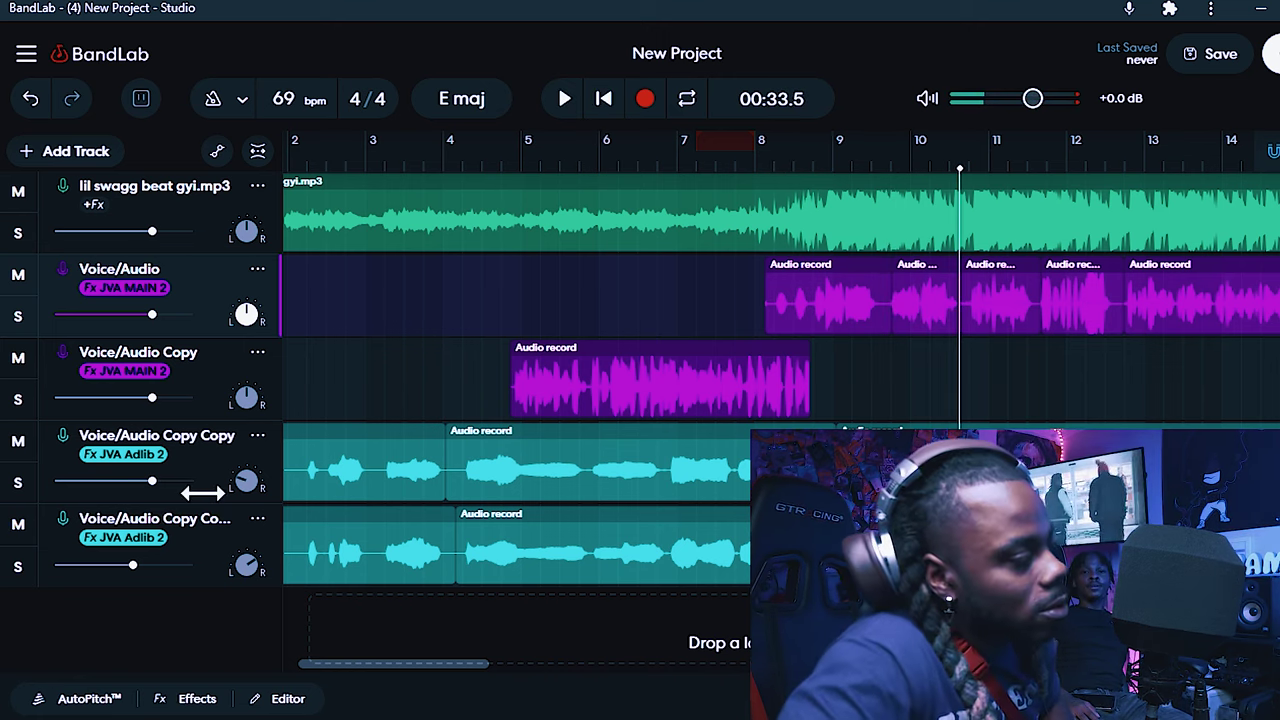
right_click(198, 578)
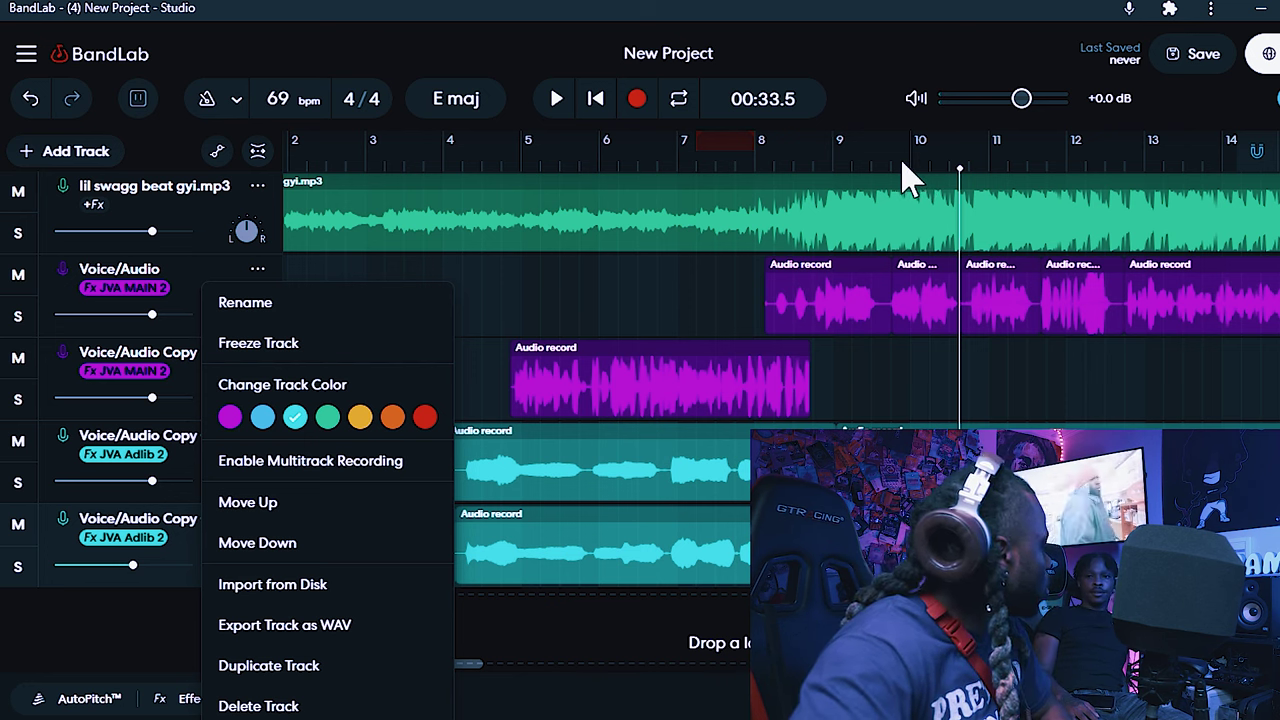
left_click(795, 175)
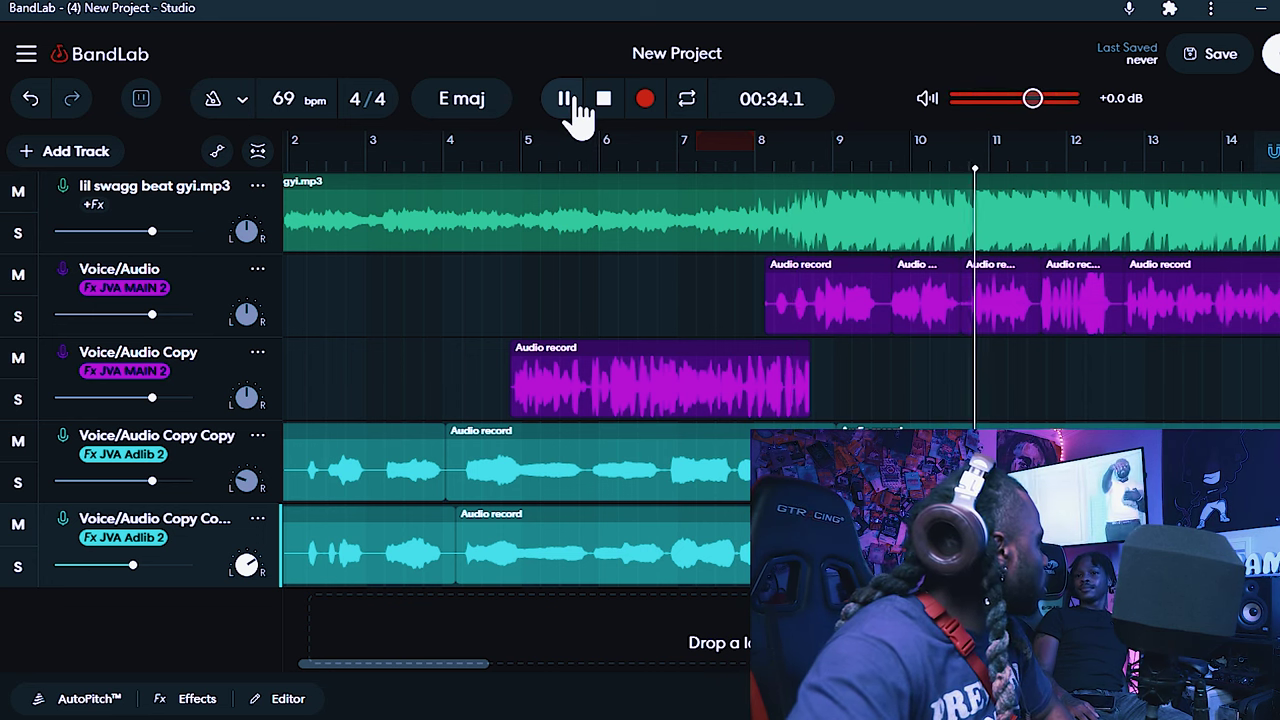
left_click(566, 99)
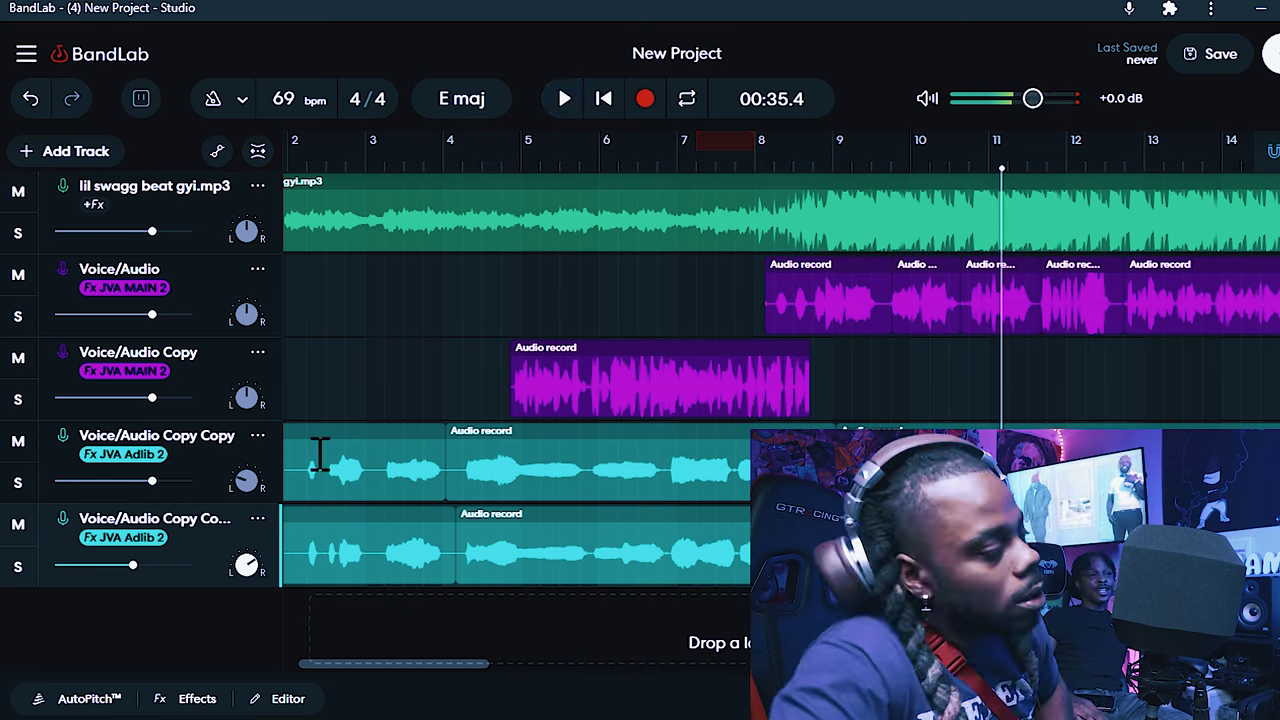
Add a new Voice/Audio track and turn on AutoPitch for it with the Classic effect
left_click(80, 151)
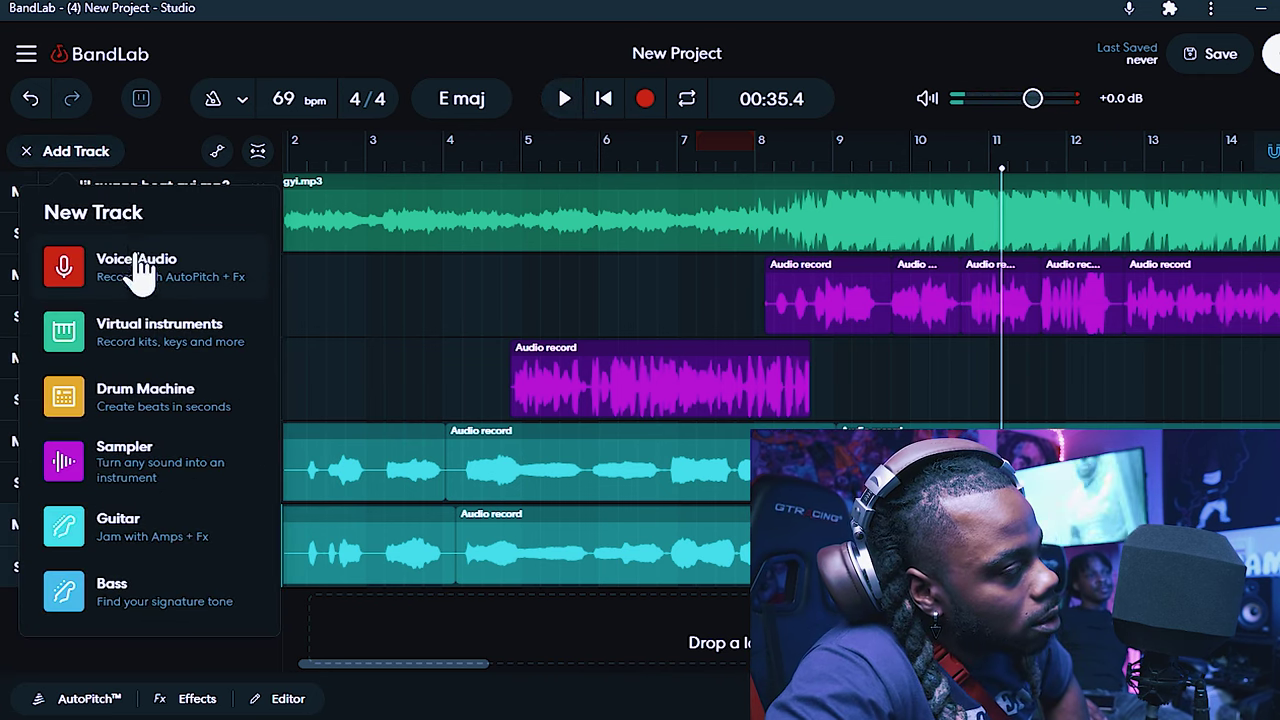
left_click(63, 271)
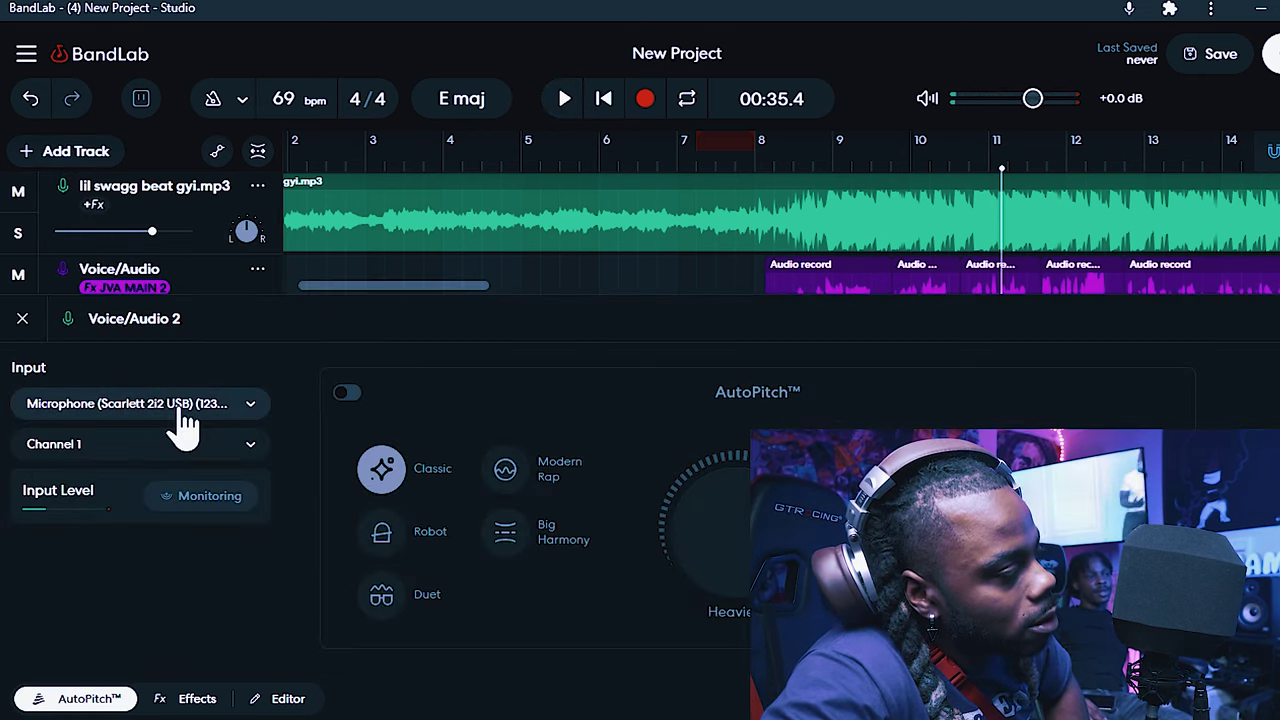
left_click(346, 393)
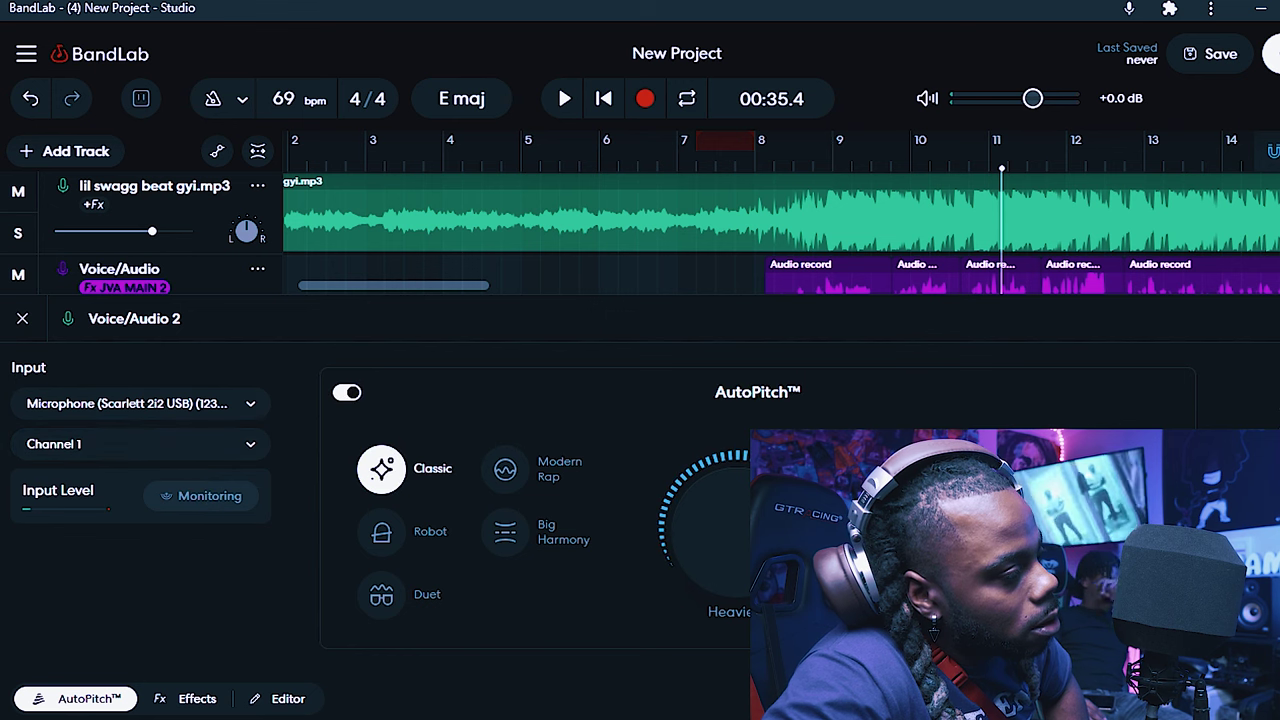
left_click(1025, 445)
left_click(1029, 331)
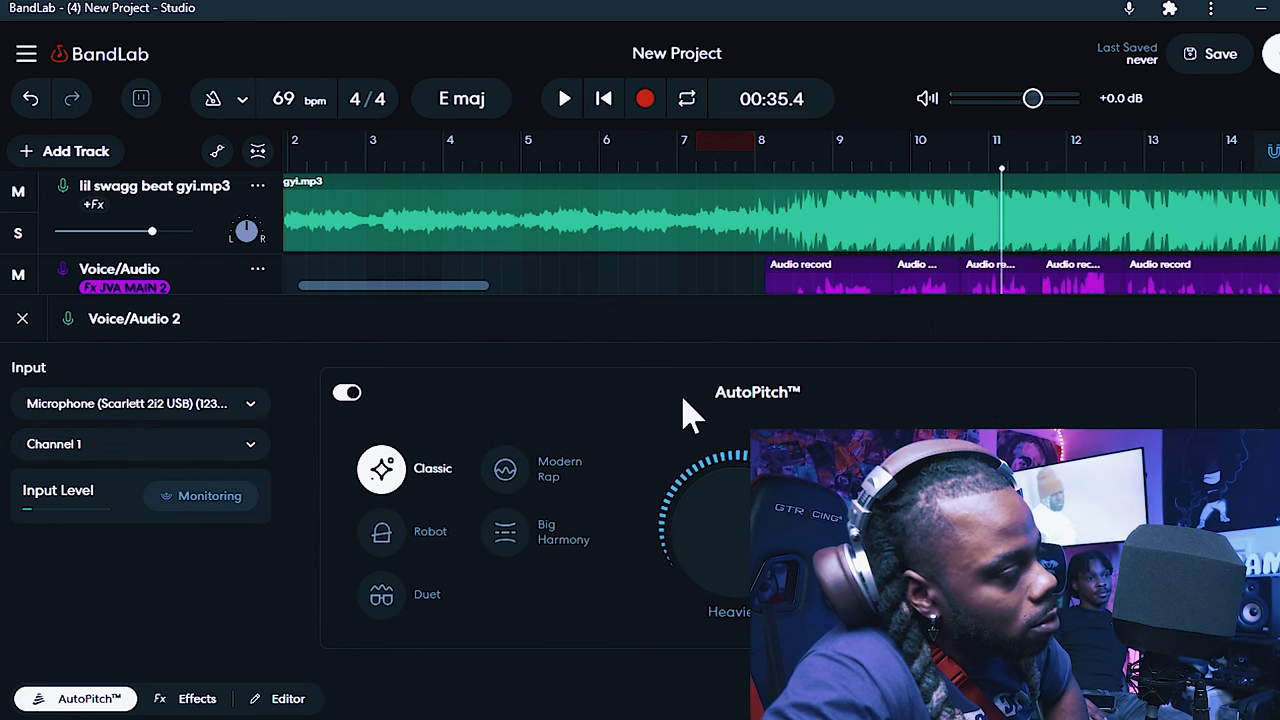
left_click(23, 319)
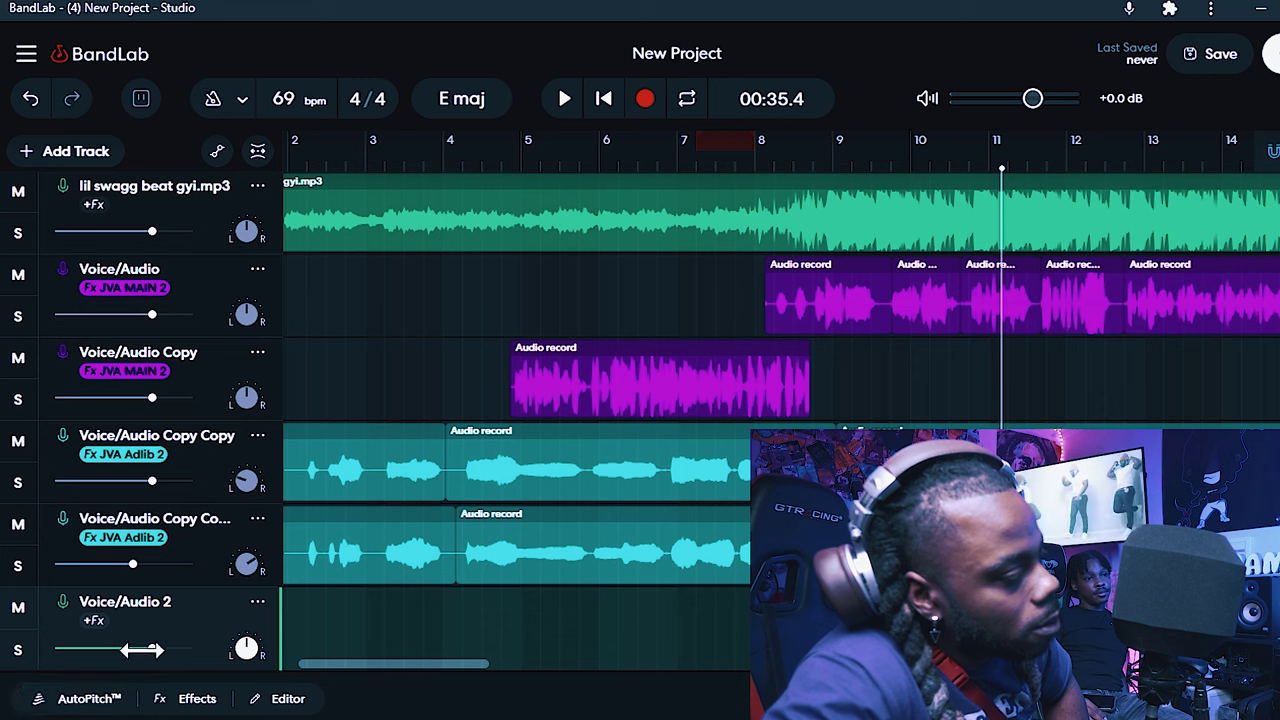
Apply the favorite effects preset 80k addlibs 4 to the Voice/Audio 2 track
left_click(95, 623)
left_click(205, 544)
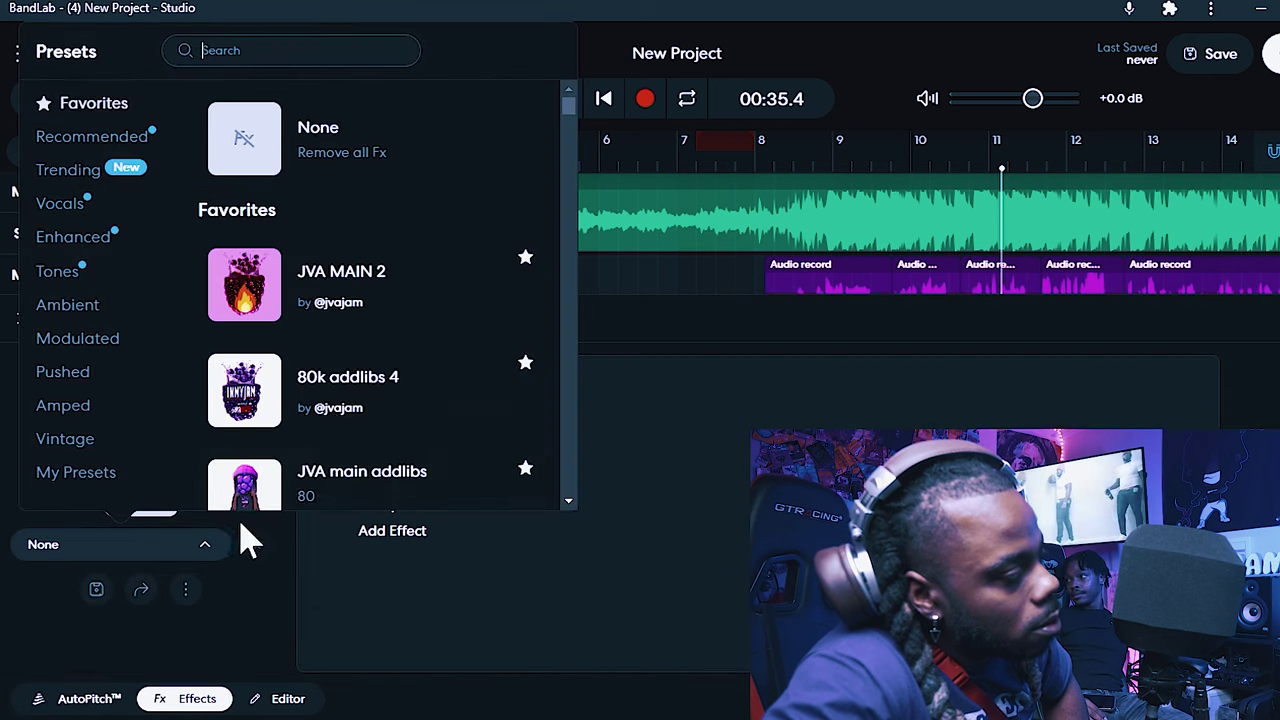
left_click(395, 390)
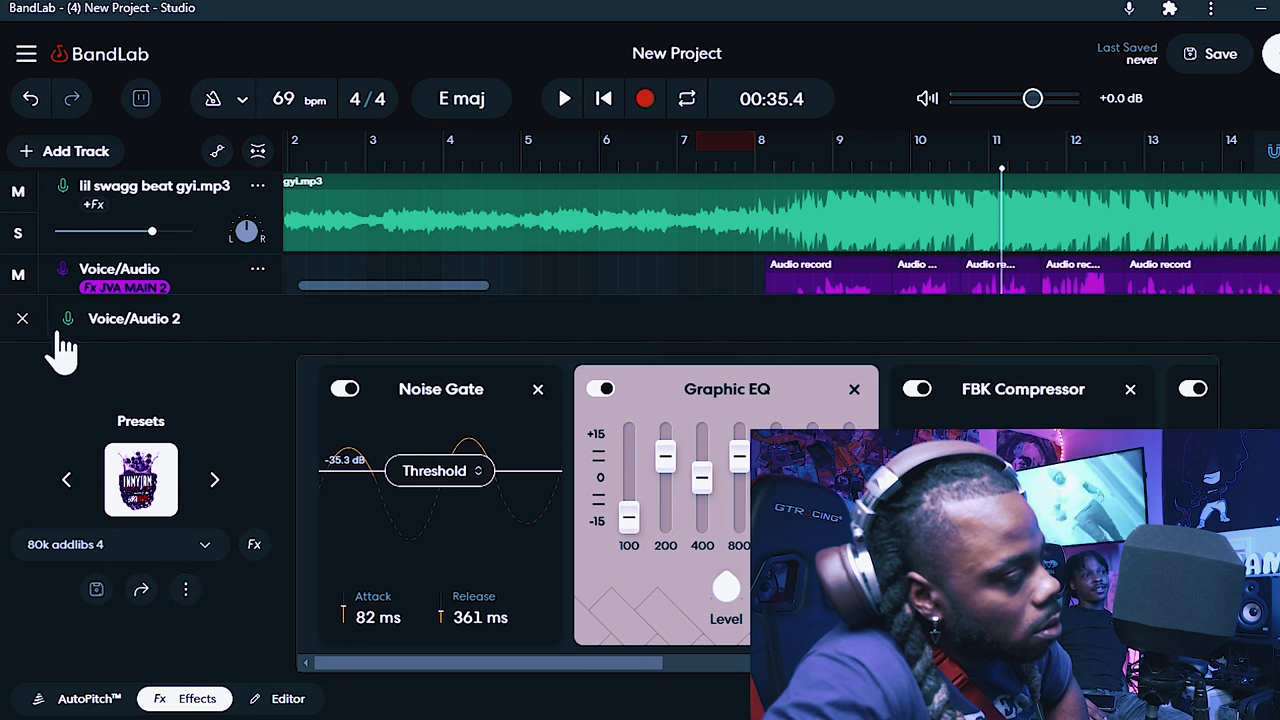
Change the Voice/Audio 2 track color to blue and record an ad-lib take on it from 00:13.0, just before bar 5
left_click(22, 318)
left_click(300, 615)
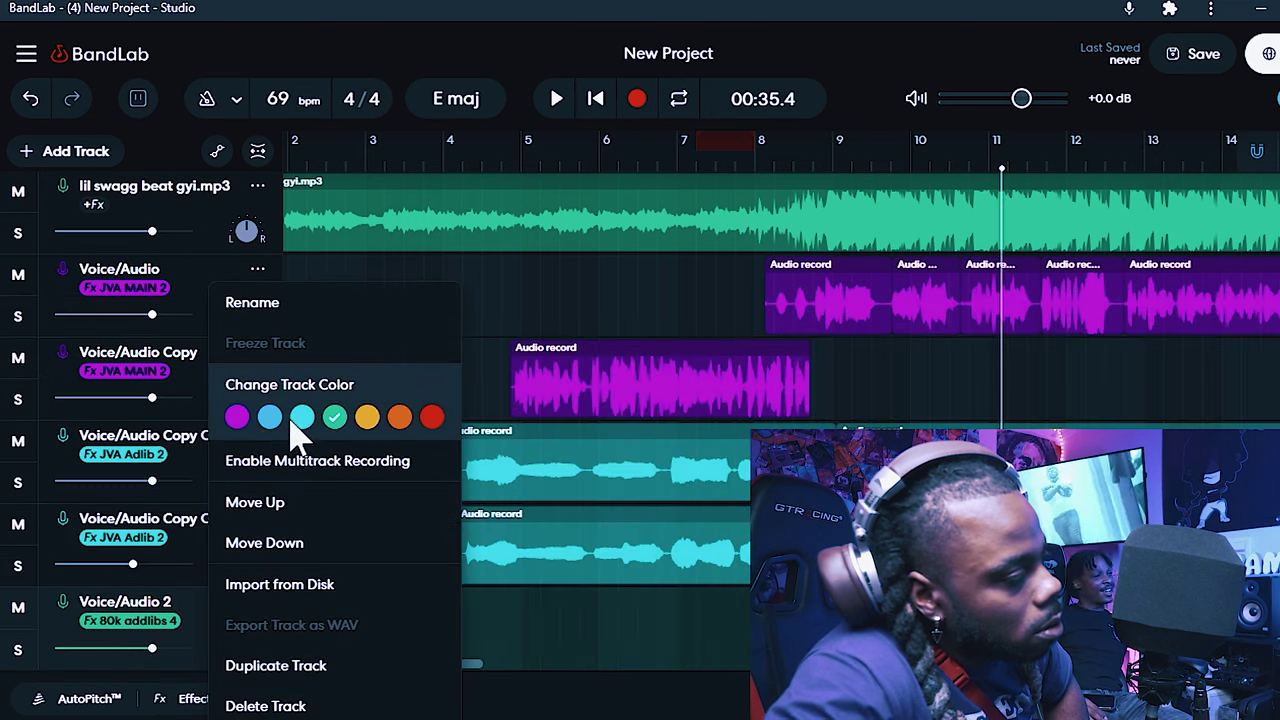
left_click(235, 630)
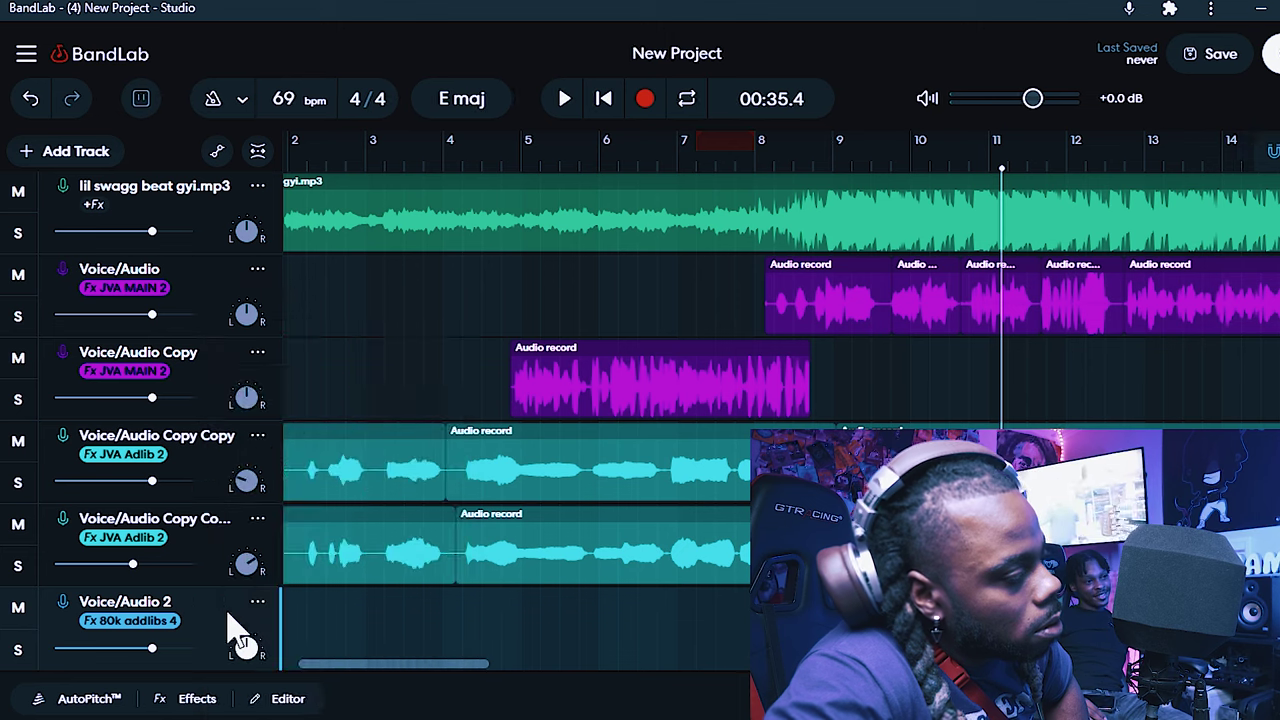
left_click_drag(530, 175, 505, 175)
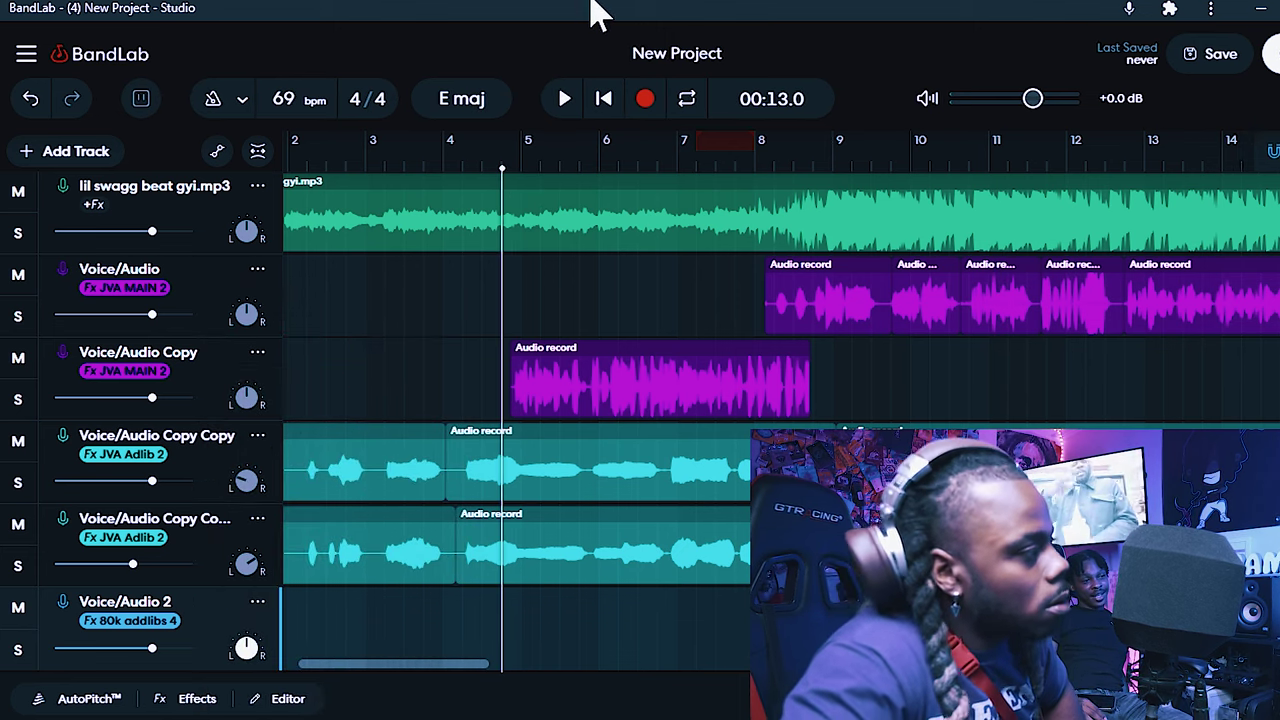
left_click(645, 100)
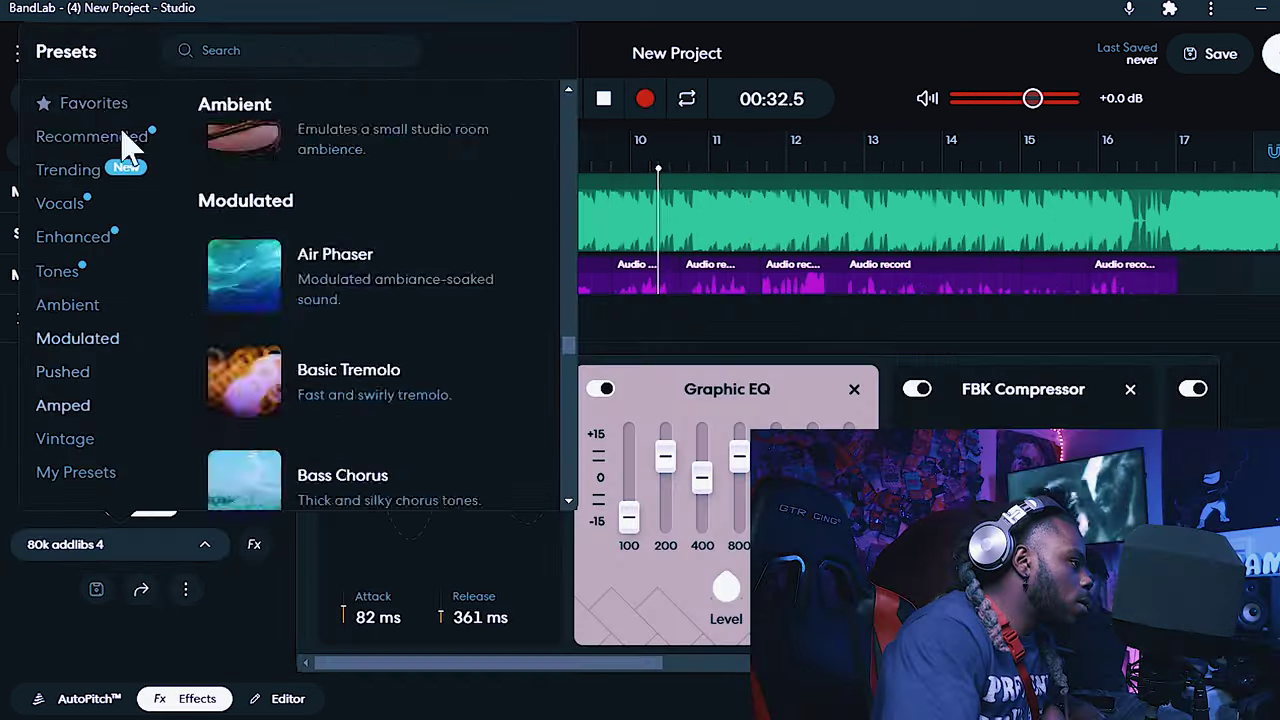
Apply the favorite effects preset JVA main addlibs to the Voice/Audio 2 track
left_click(90, 103)
scroll(360, 350, "down", 3)
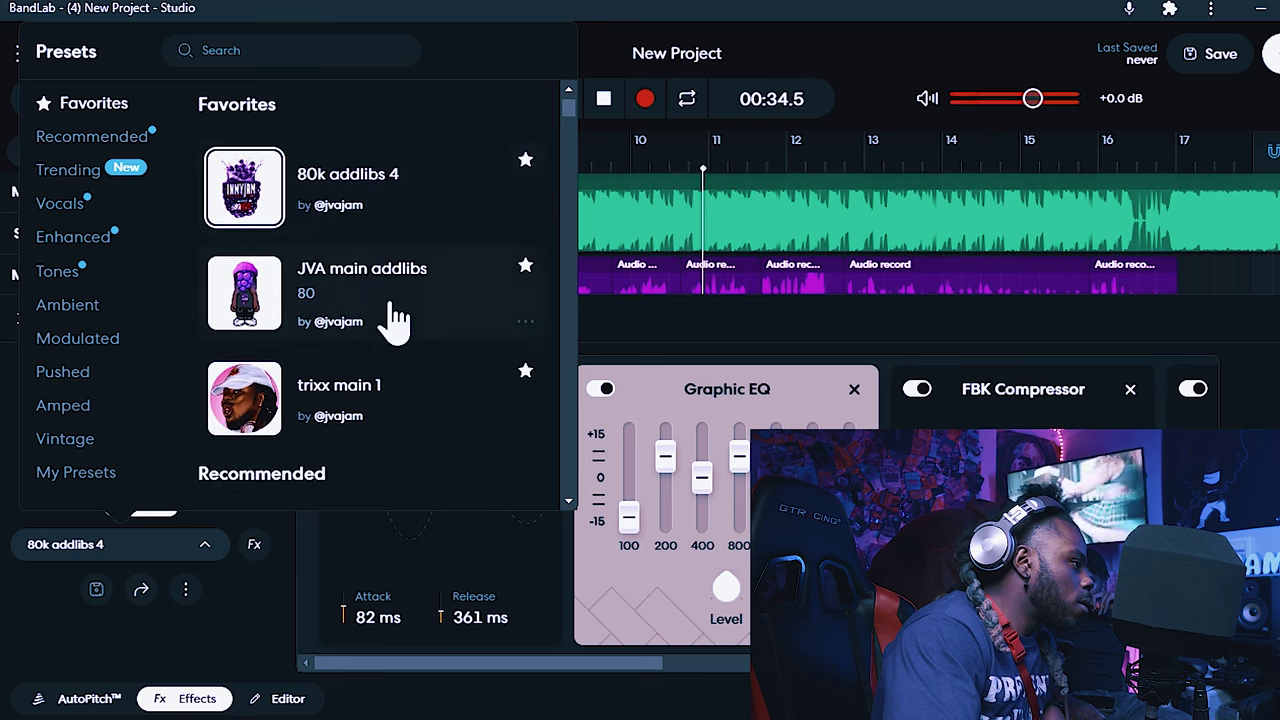
left_click(391, 320)
left_click(24, 318)
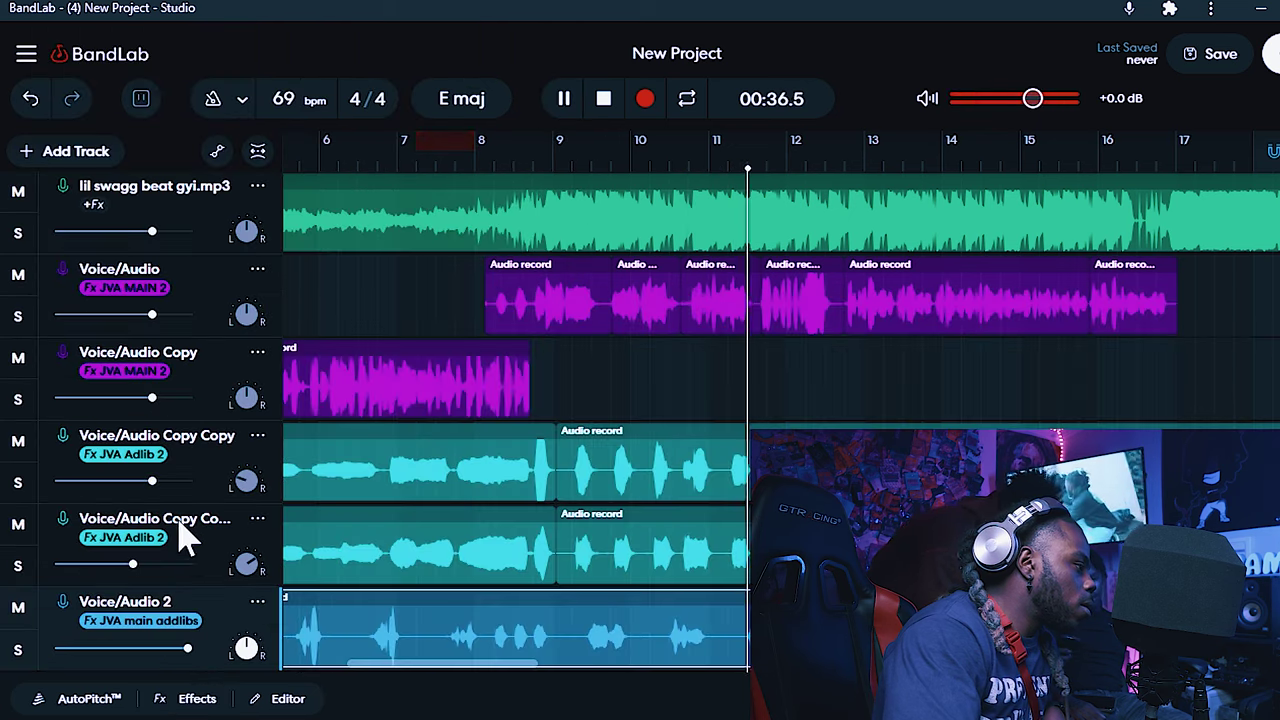
Set the Voice/Audio 2 clip's region gain to +9.4 dB and lower the track's volume slightly
left_click(83, 616)
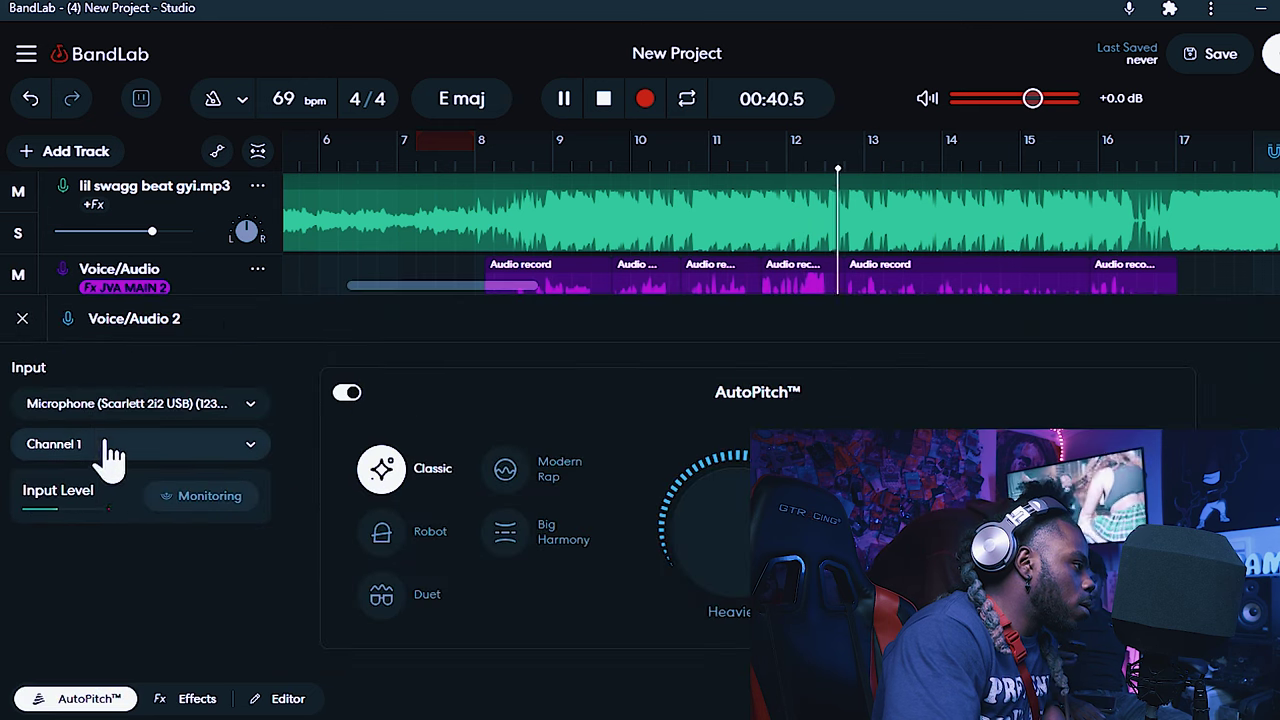
left_click(22, 318)
double_click(318, 655)
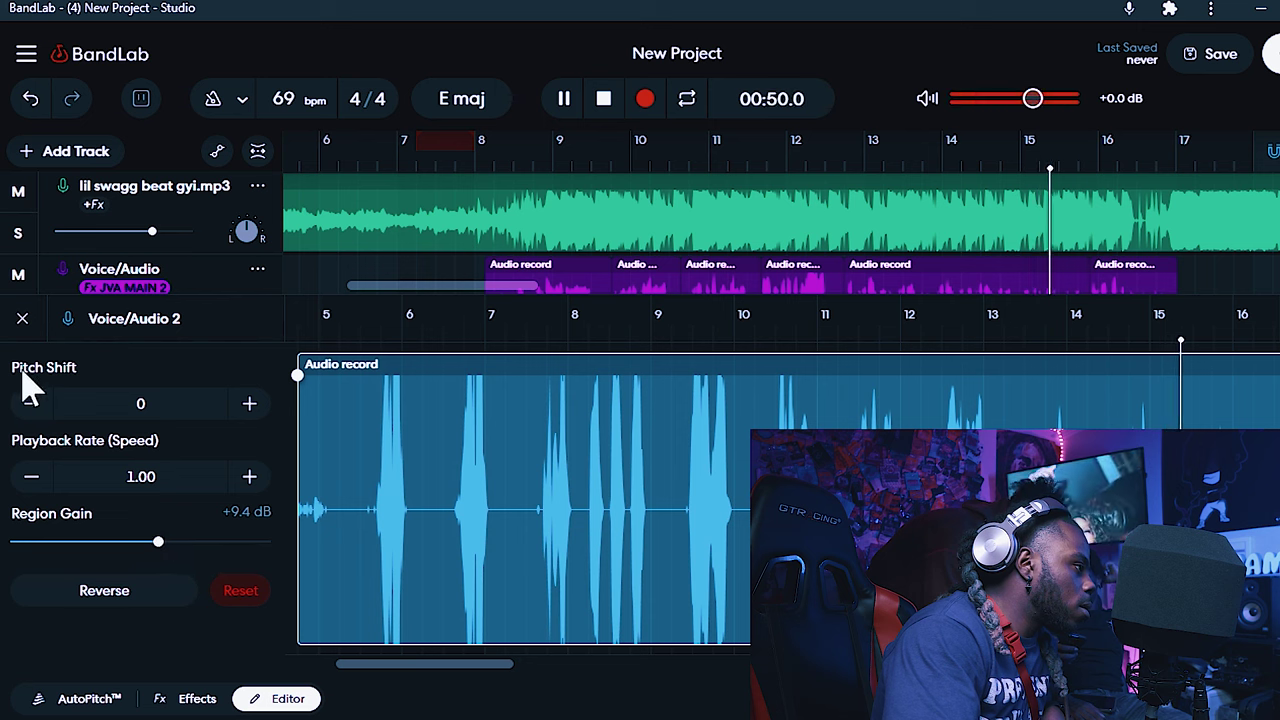
left_click(22, 318)
left_click_drag(206, 651, 197, 653)
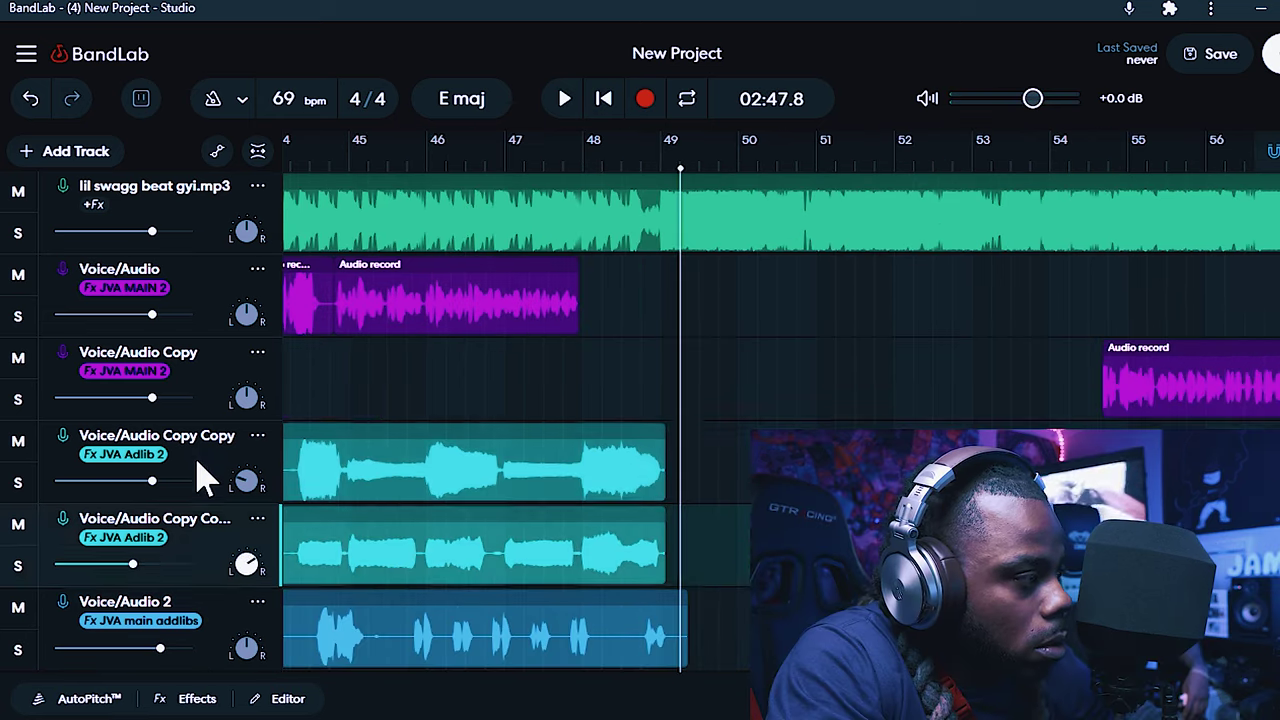
Paste the copied ad-lib clip onto the Voice/Audio Copy Copy track and shift it slightly earlier, to about bar 49
left_click(205, 478)
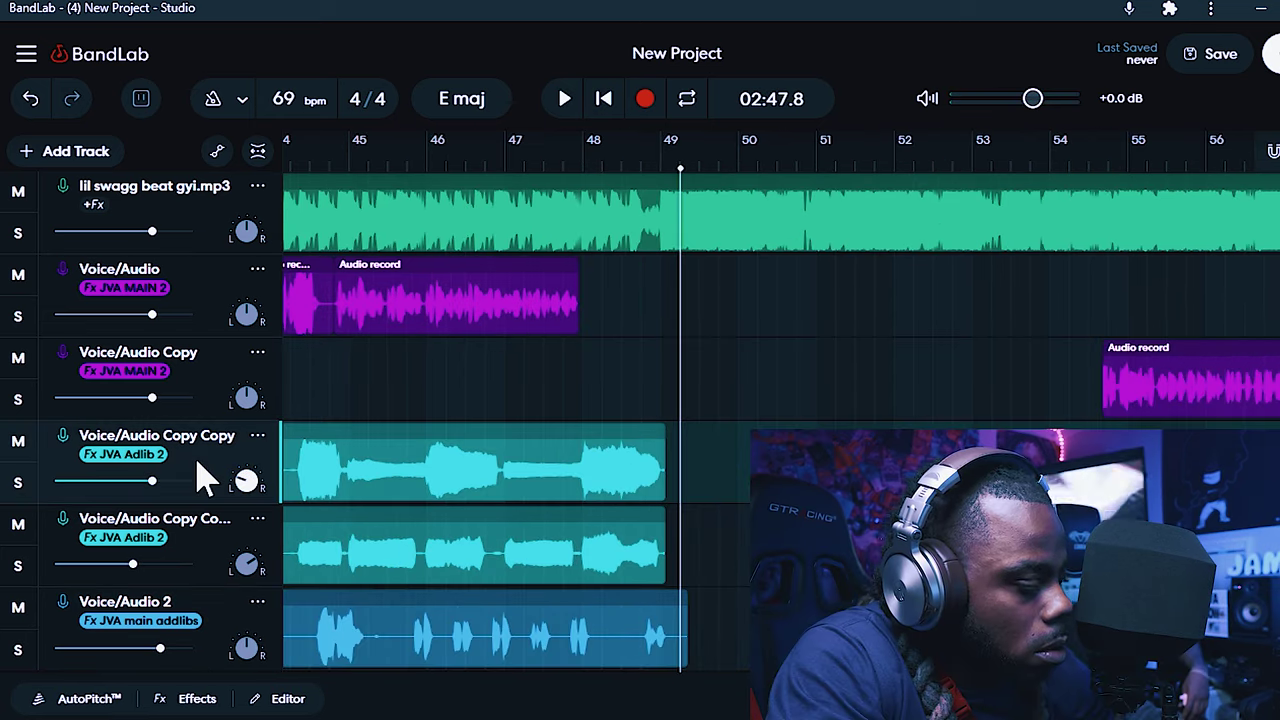
key("ctrl+v")
left_click_drag(737, 487, 720, 480)
Place the playhead at 00:55.1, just before bar 17, and select the Voice/Audio Copy track
scroll(760, 400, "left", 10)
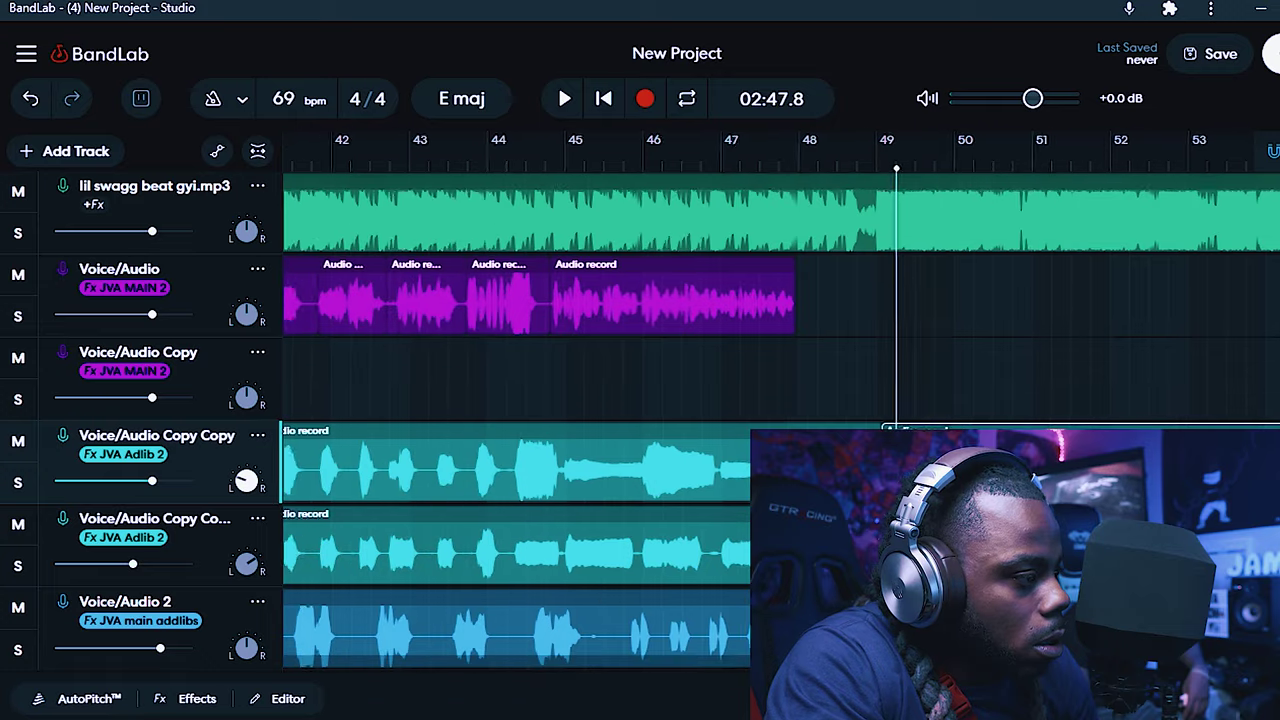
scroll(686, 694, "left", 9)
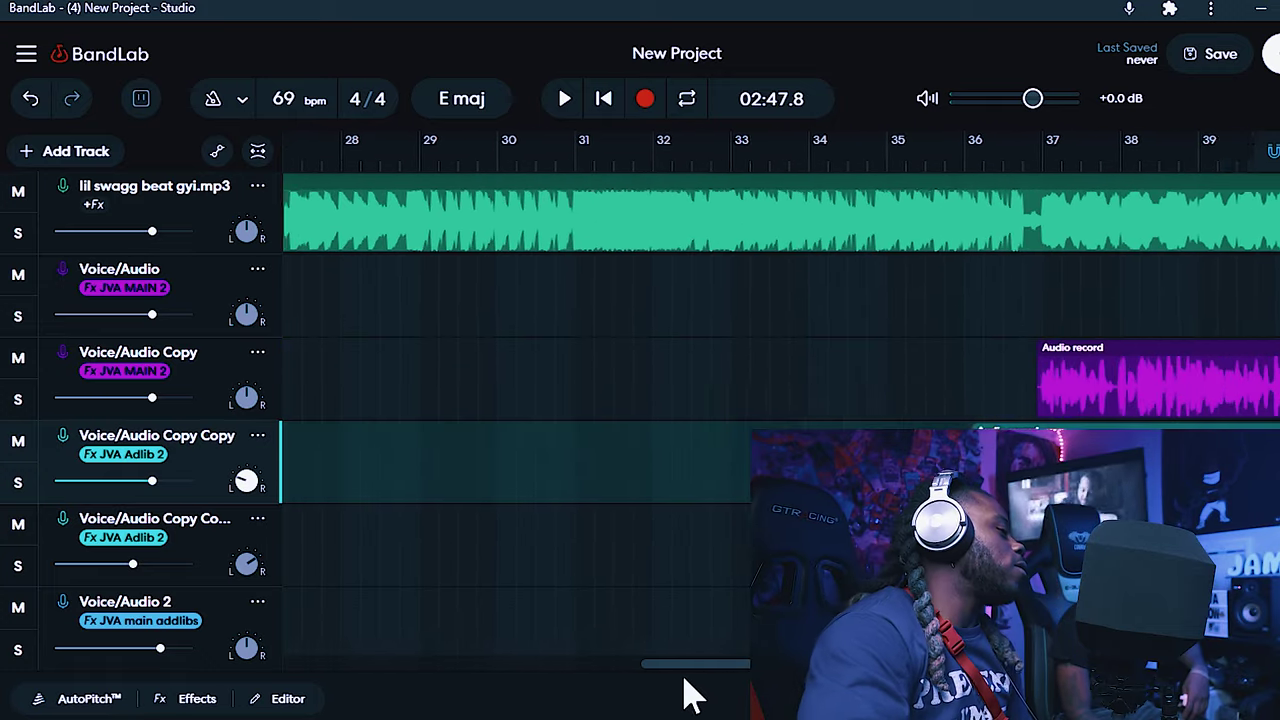
scroll(668, 688, "left", 11)
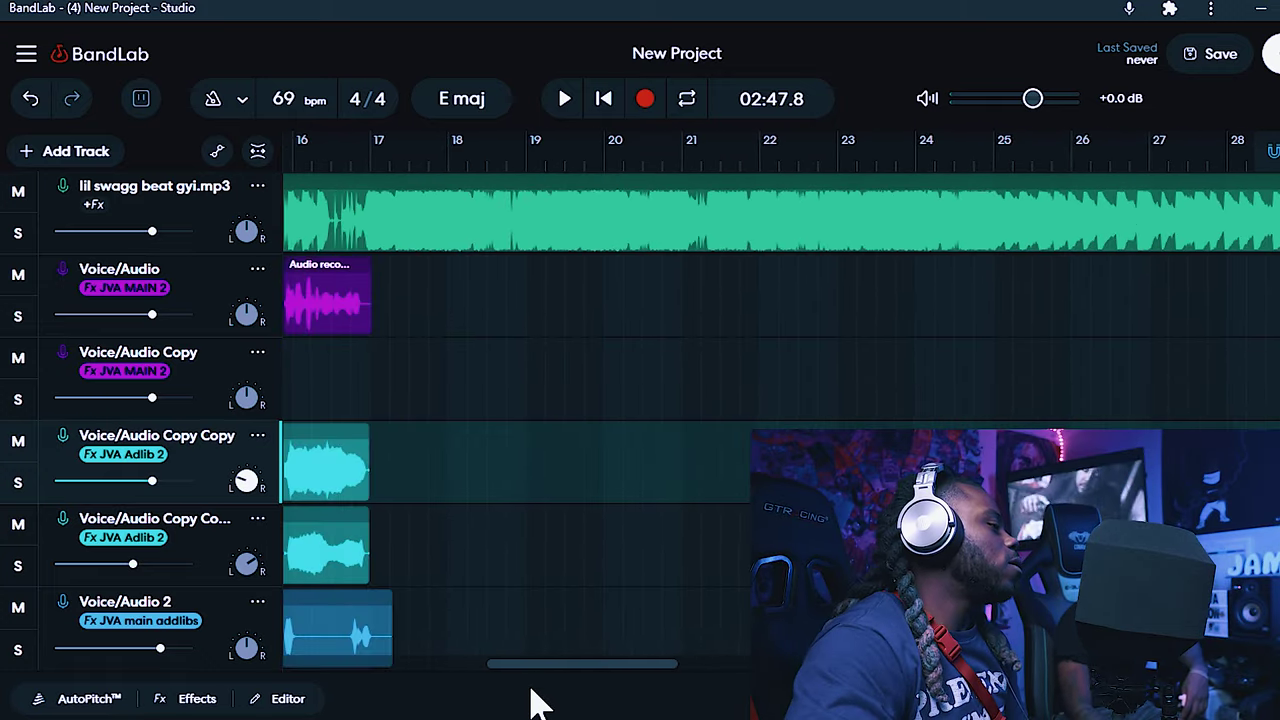
left_click(432, 178)
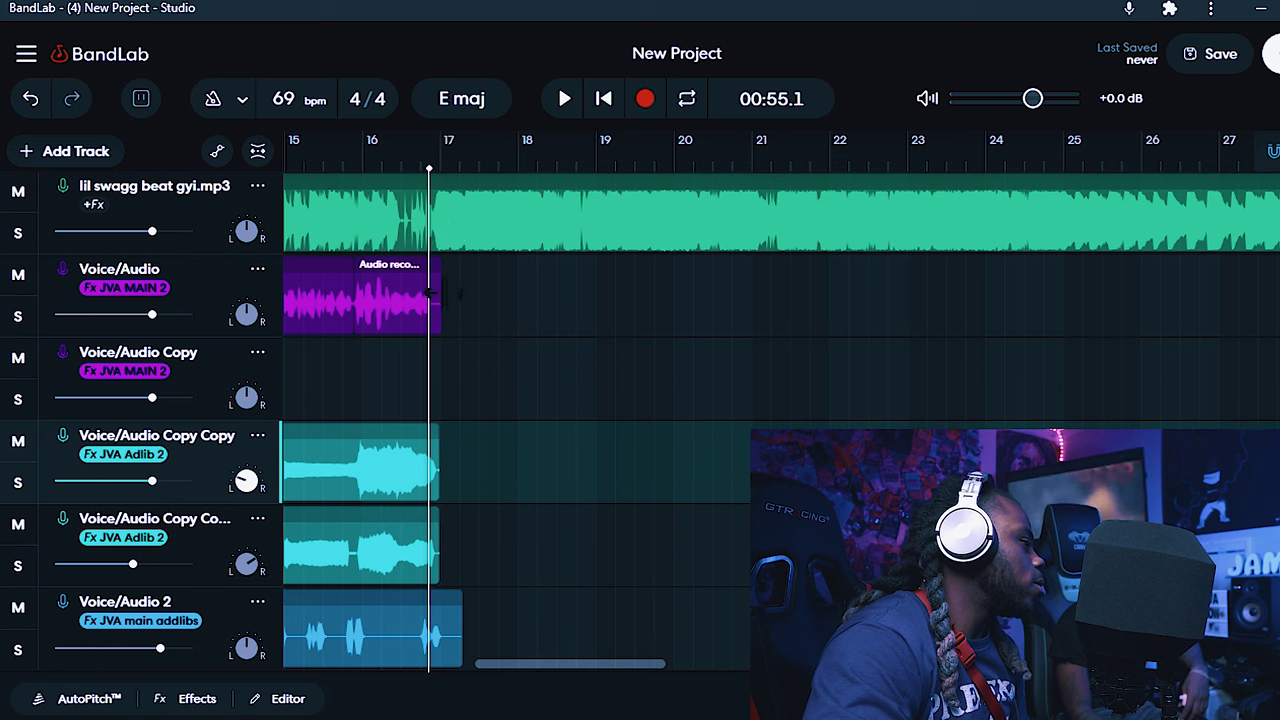
left_click(225, 362)
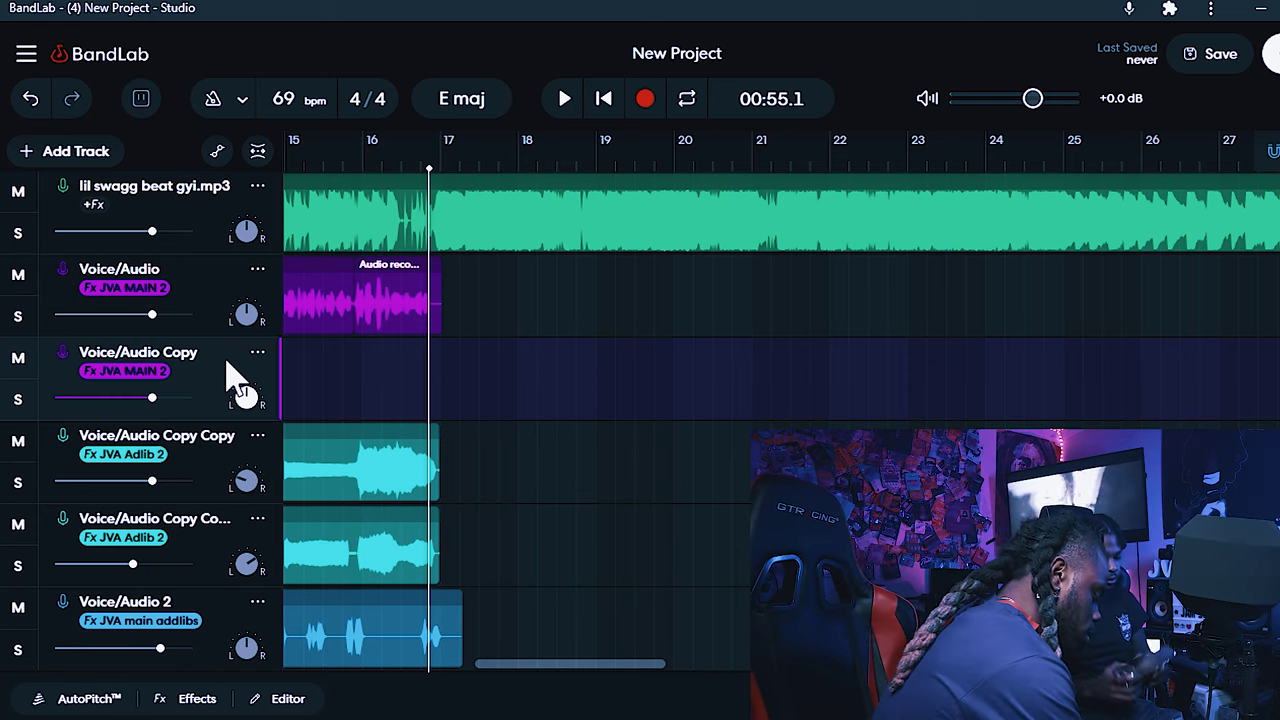
Record a vocal take on the Voice/Audio Copy track from 00:53.4 in bar 16 and return the playhead to its start
left_click(606, 100)
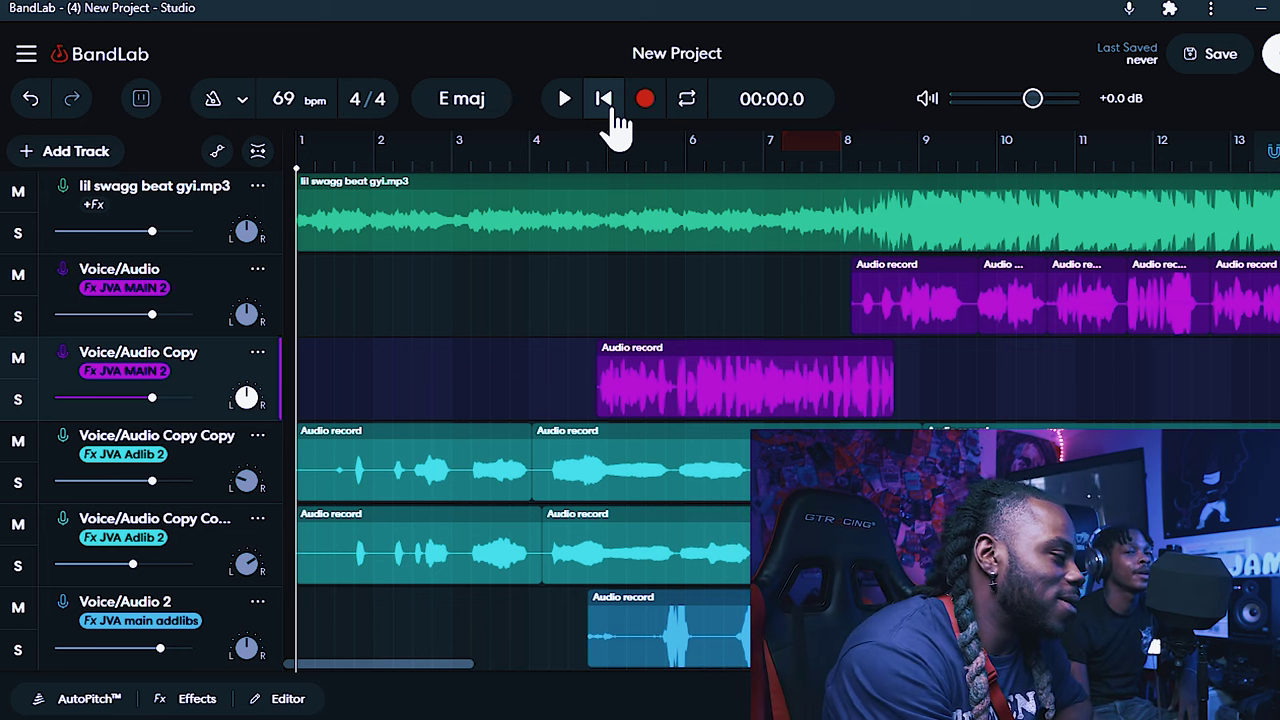
left_click(612, 108)
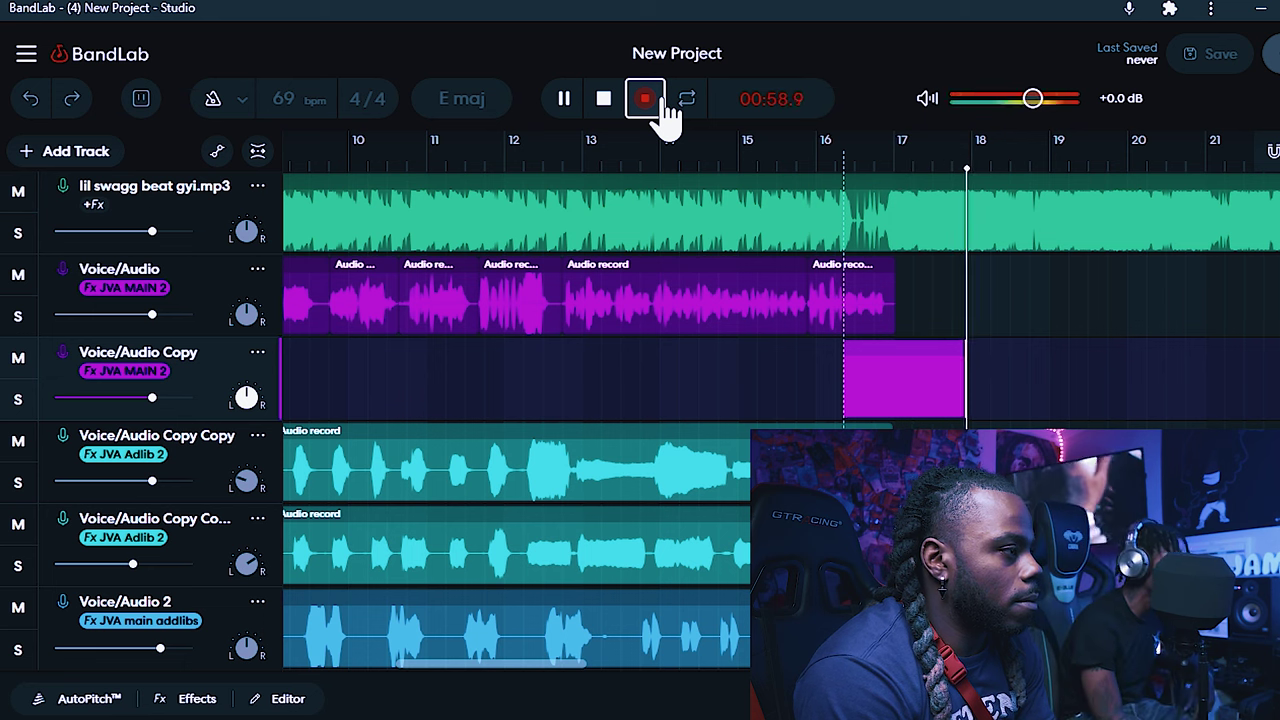
left_click(660, 100)
left_click(841, 168)
left_click(845, 167)
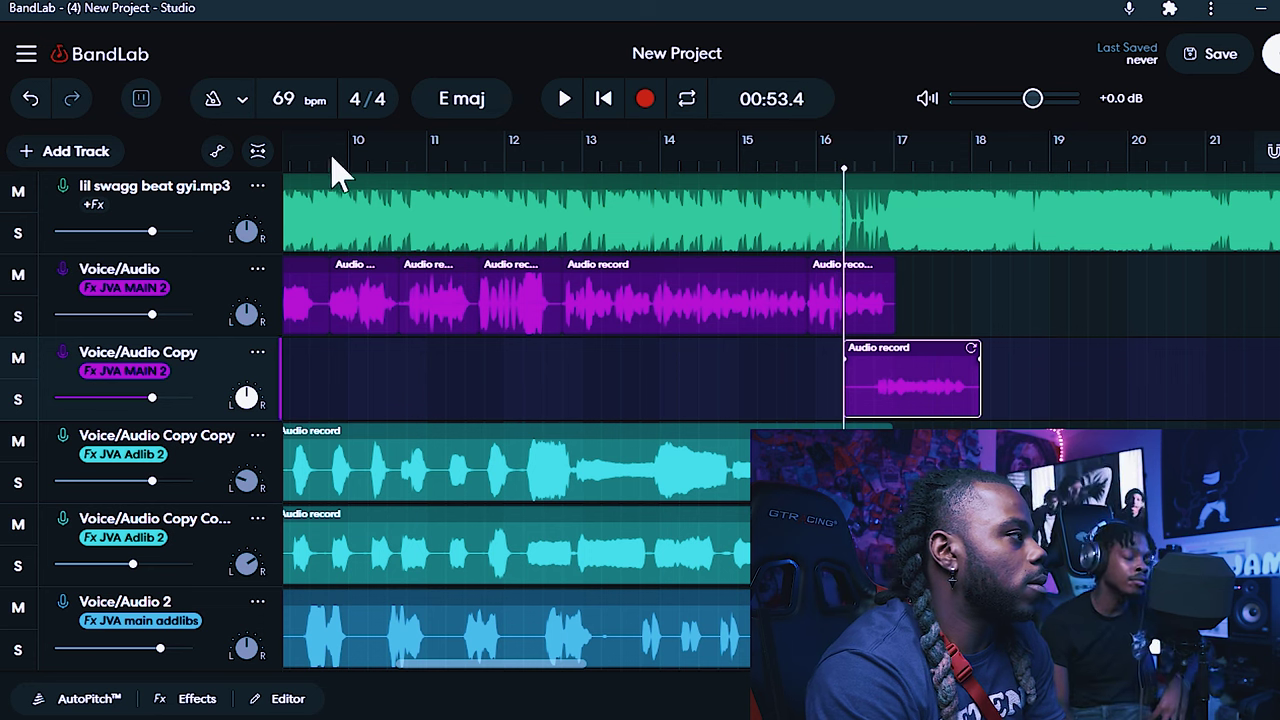
Re-record the vocal on the Voice/Audio Copy track, starting the final take earlier, around the middle of bar 15
left_click(655, 102)
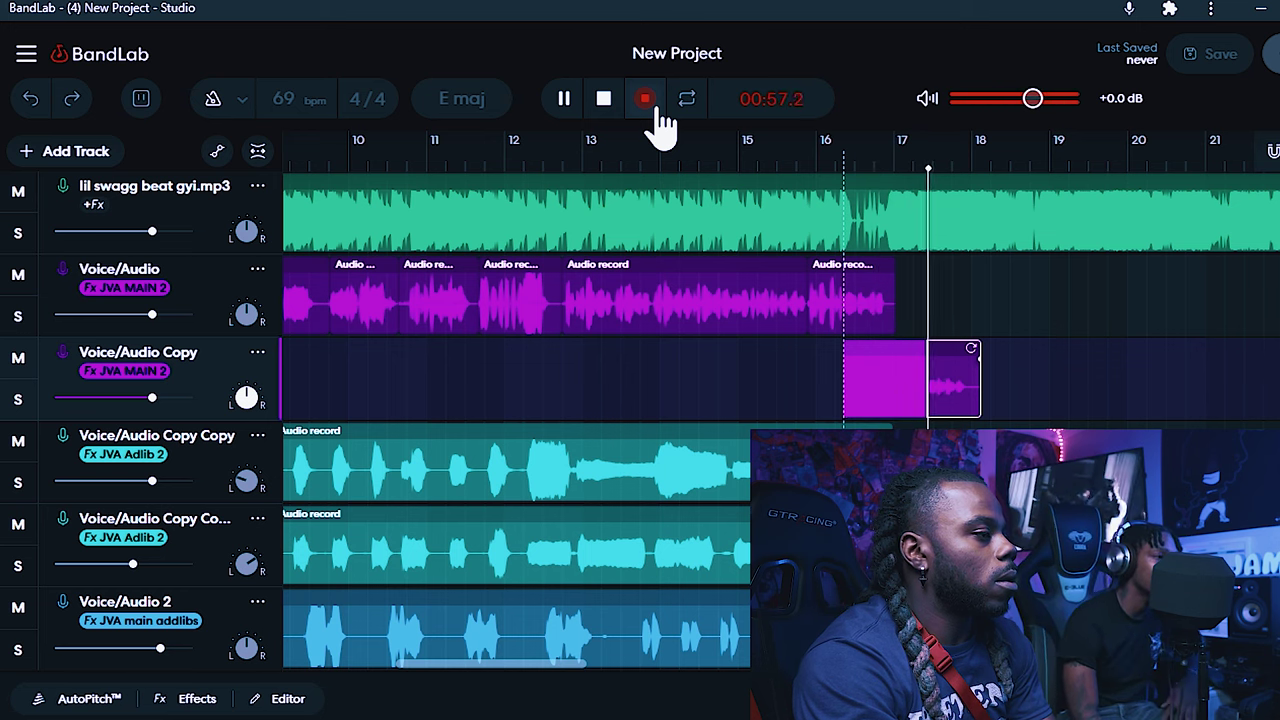
left_click(658, 106)
left_click(658, 107)
left_click(659, 112)
left_click(795, 165)
key("r")
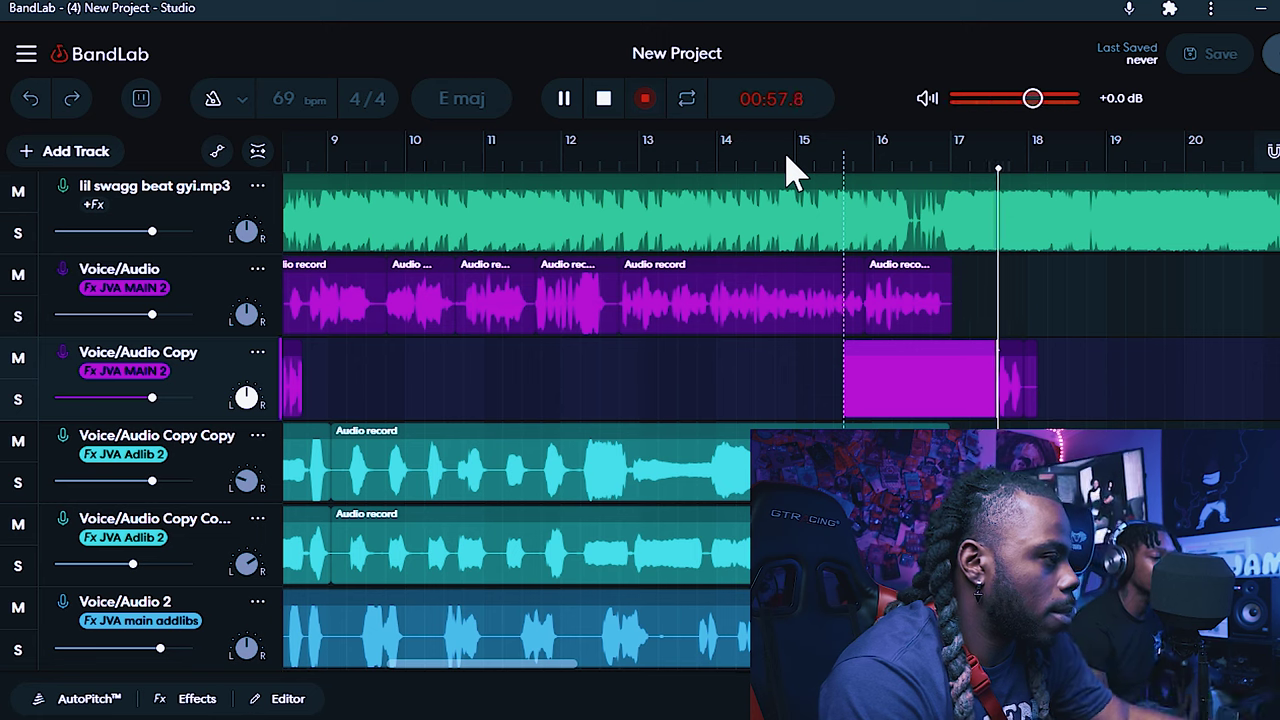
key("r")
Record a vocal take on Voice/Audio from just after bar 17 and another on Voice/Audio Copy from just before bar 18
left_click(250, 300)
key("r")
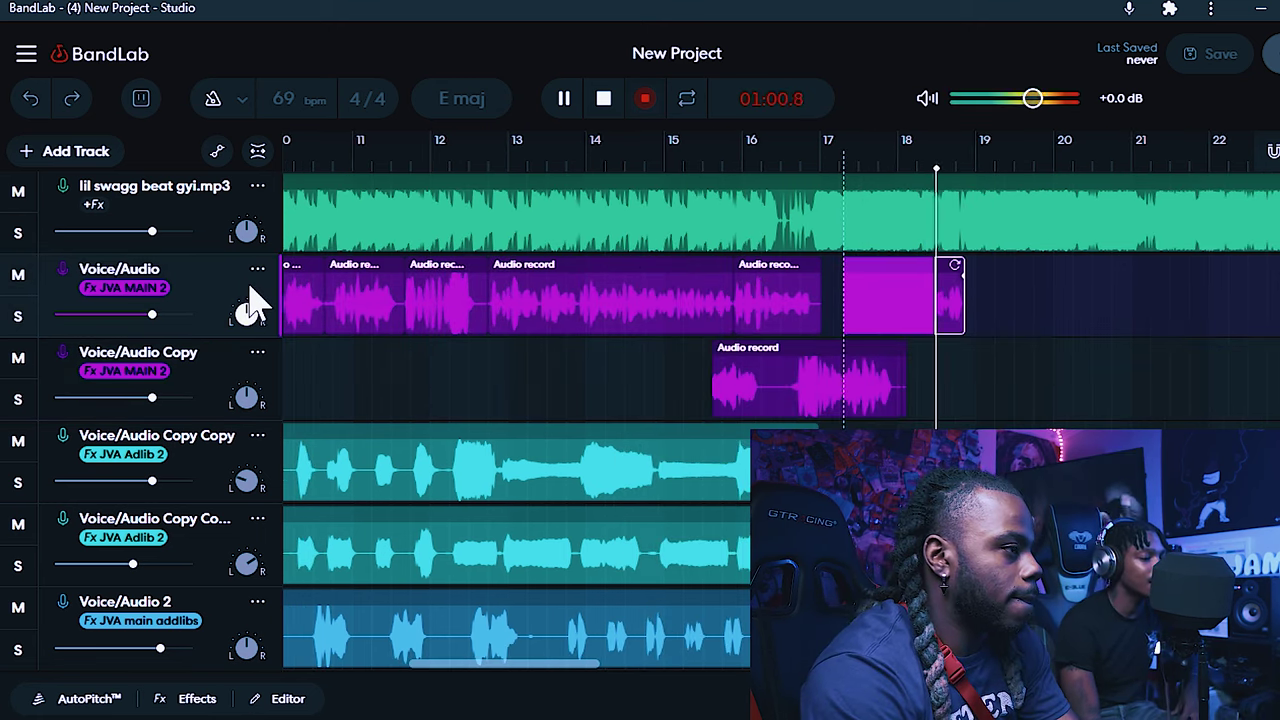
key("Down")
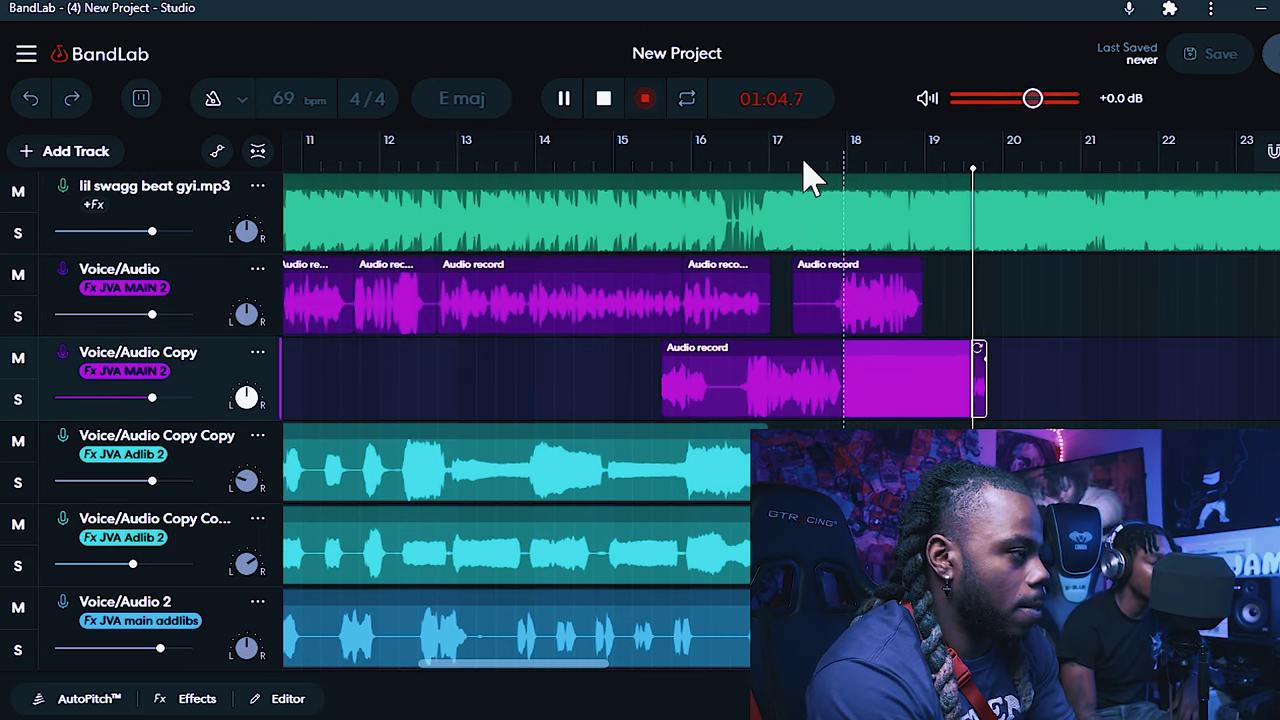
key("Left")
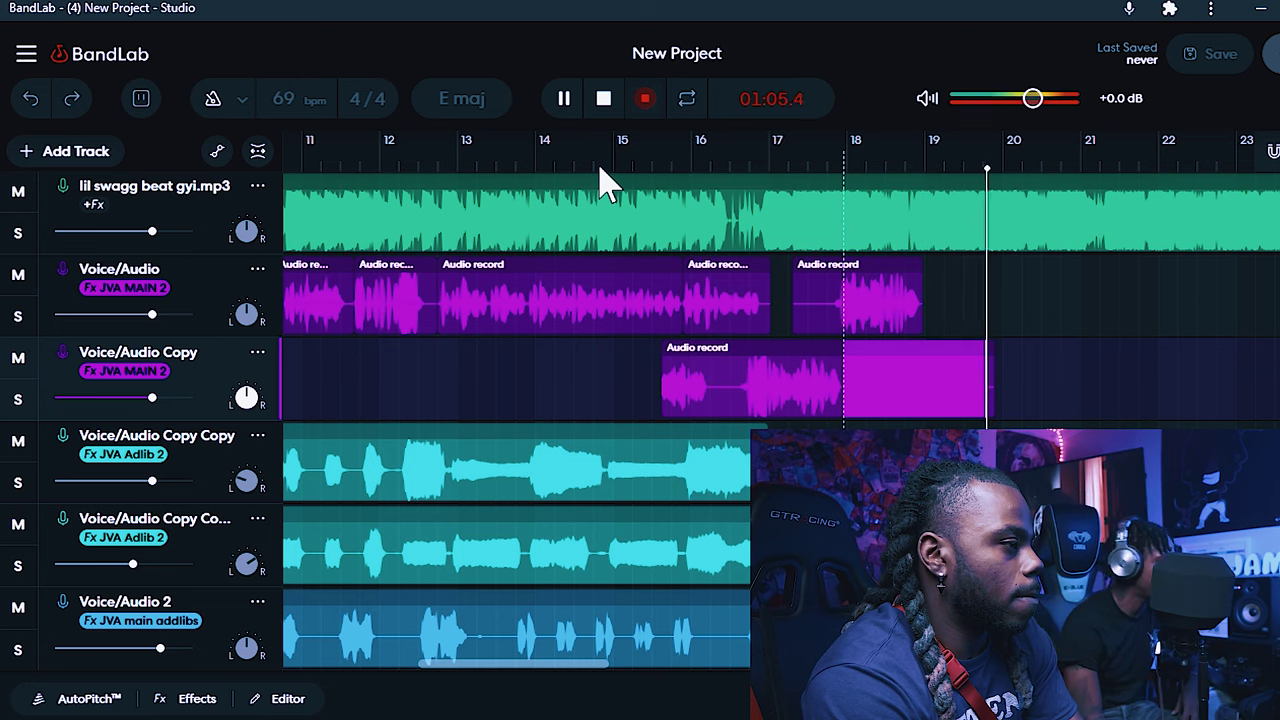
key("space")
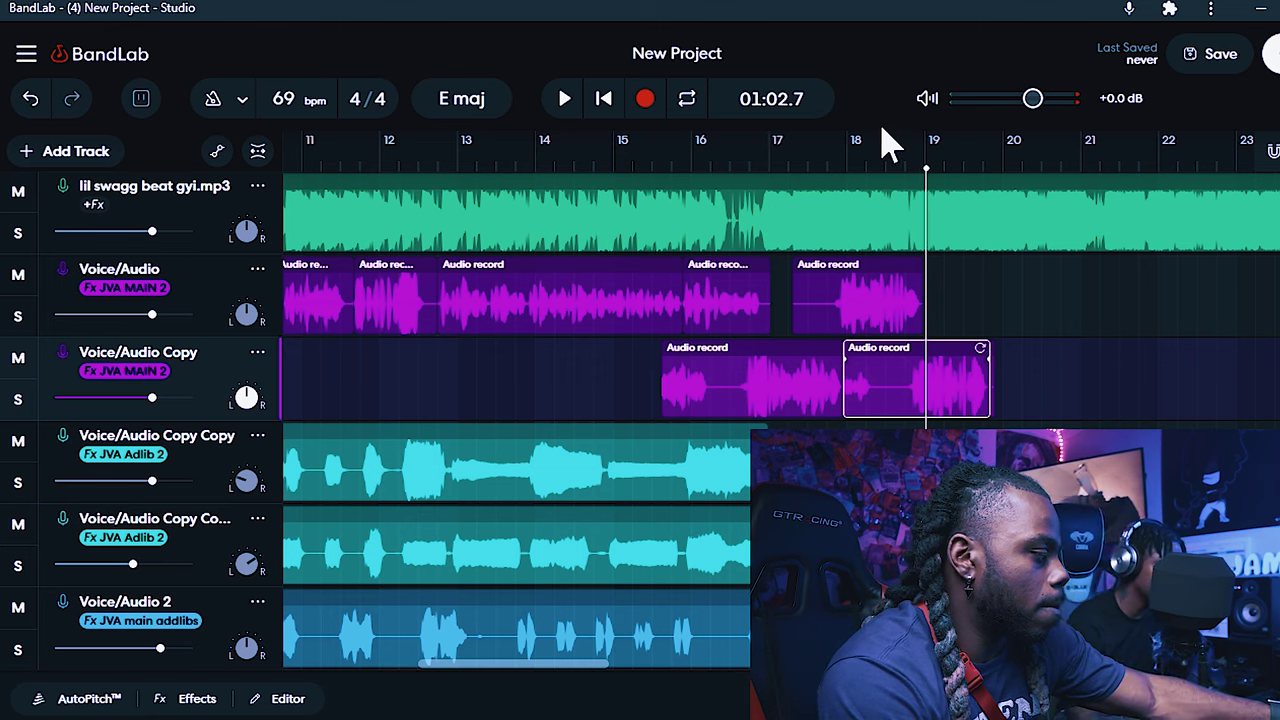
Record a replacement vocal take on the Voice/Audio track from 01:17.0, just after bar 23
scroll(886, 194, "right", 2)
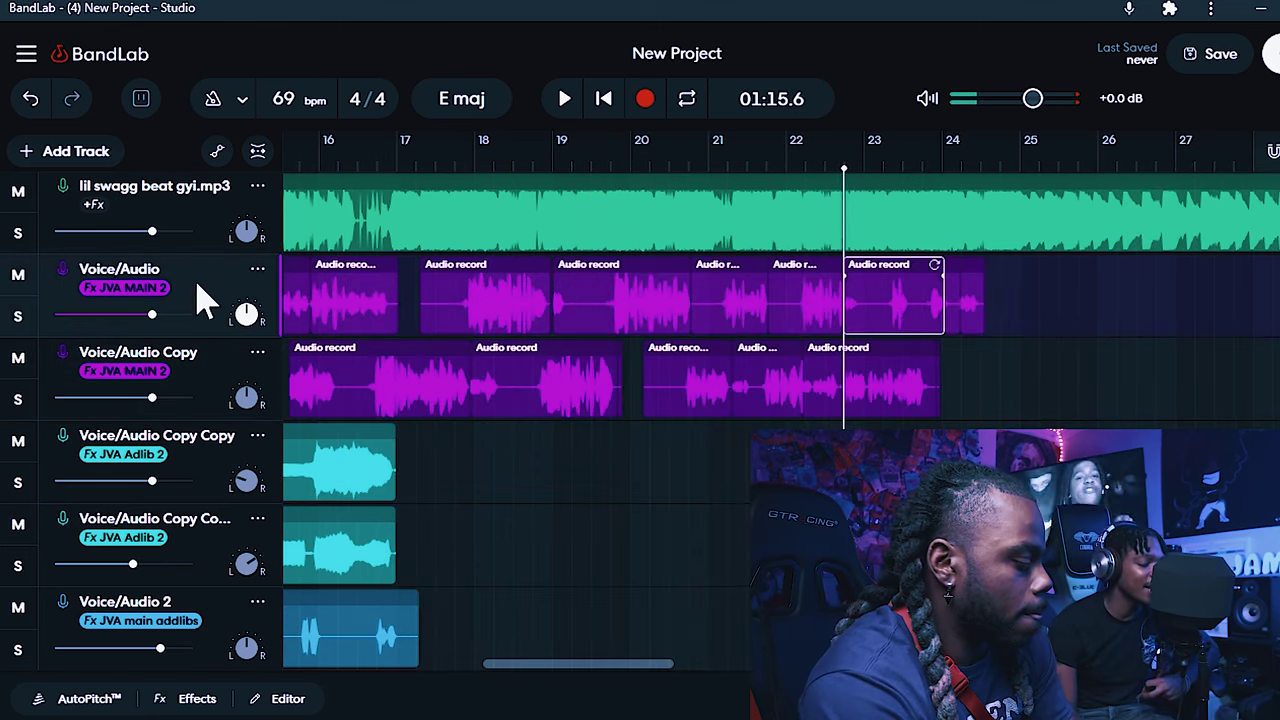
left_click(875, 190)
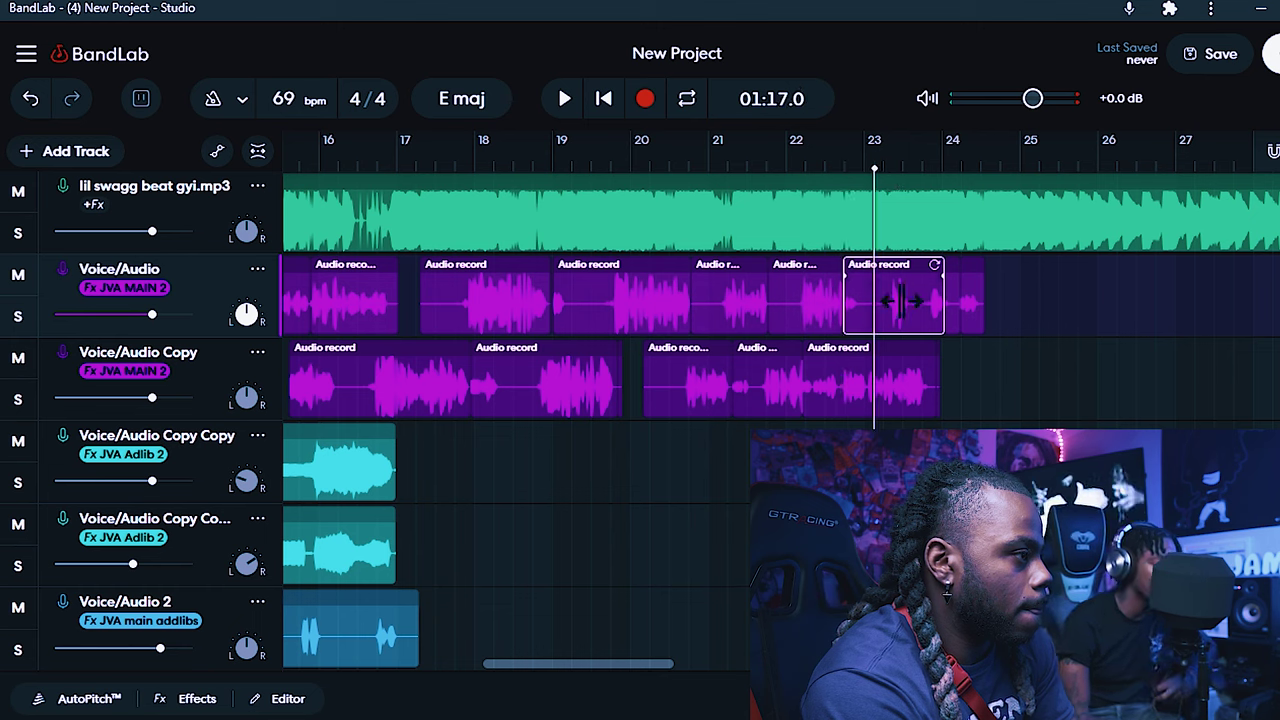
key("space")
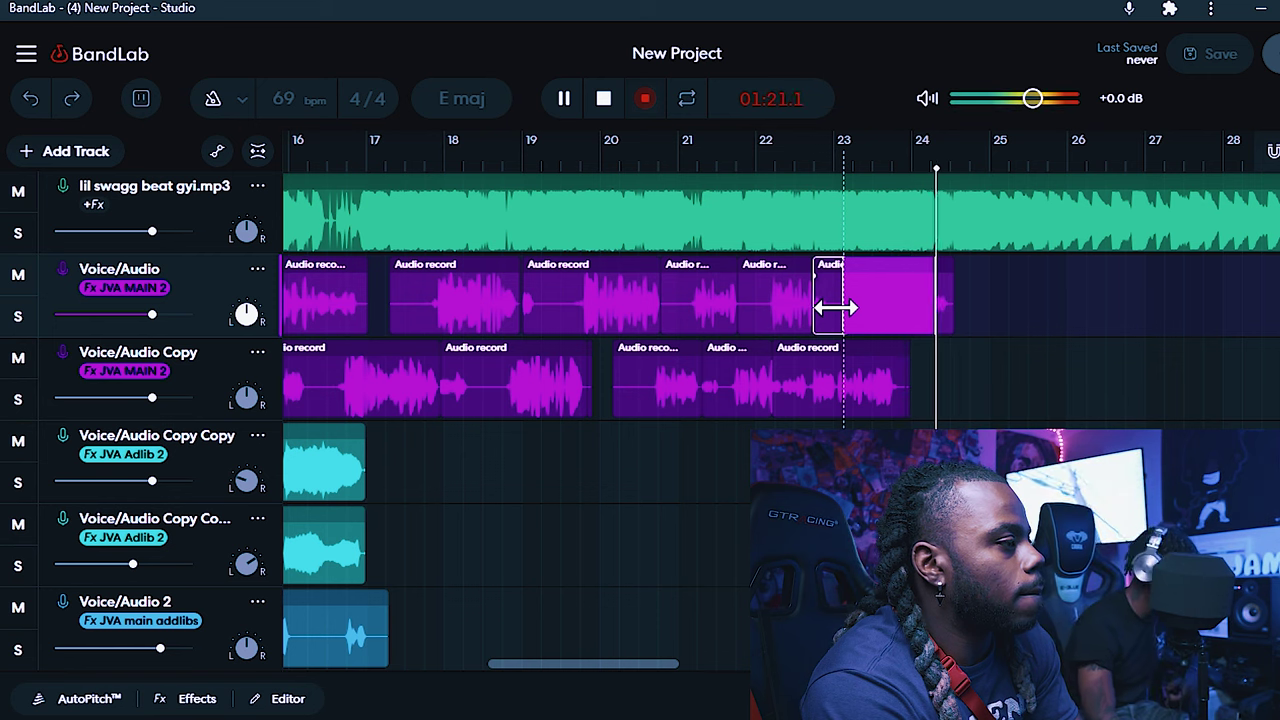
key("space")
Record and retake the vocal line on the Voice/Audio Copy track from 01:19.5, just before bar 24
left_click_drag(843, 170, 903, 183)
left_click(200, 380)
key("ctrl+v")
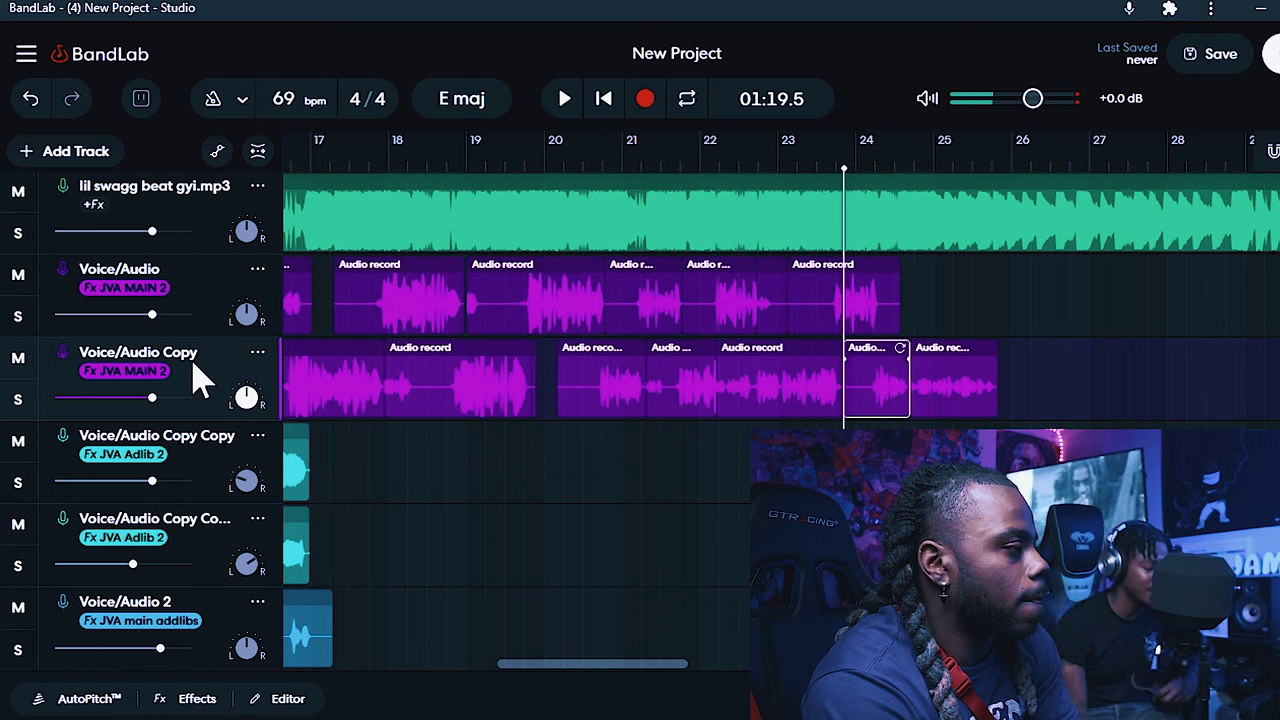
key("r")
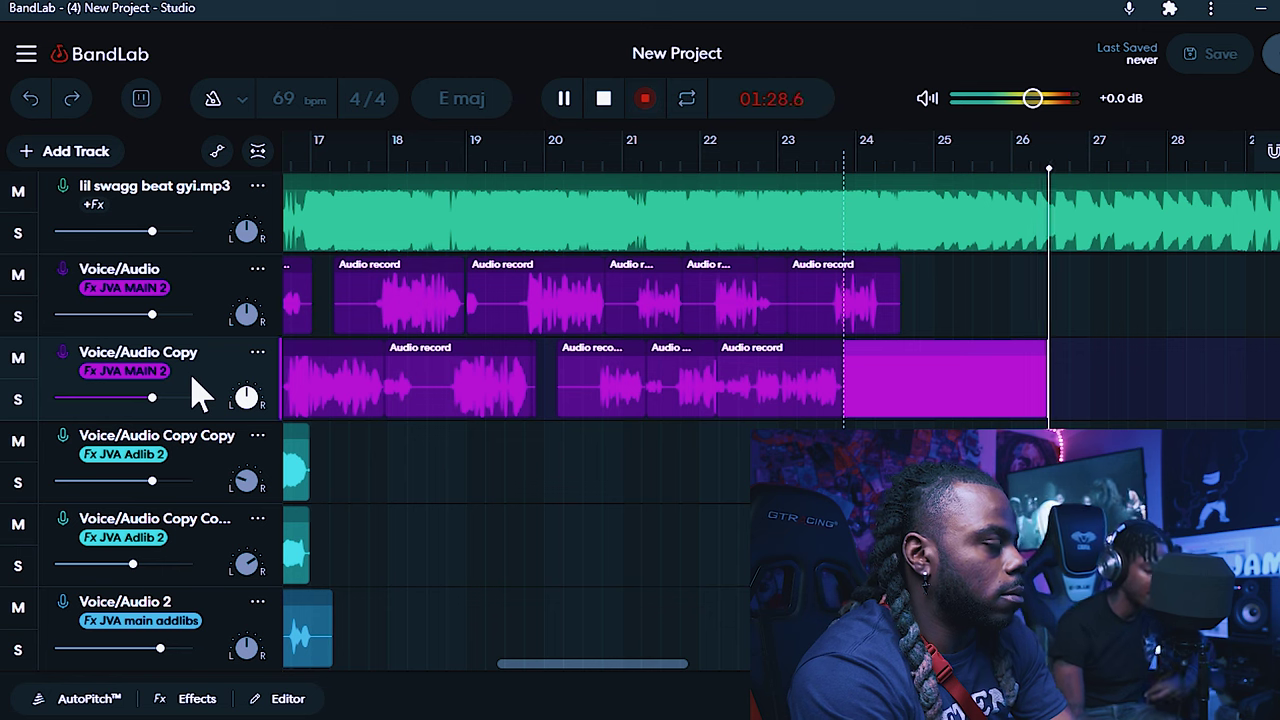
key("space")
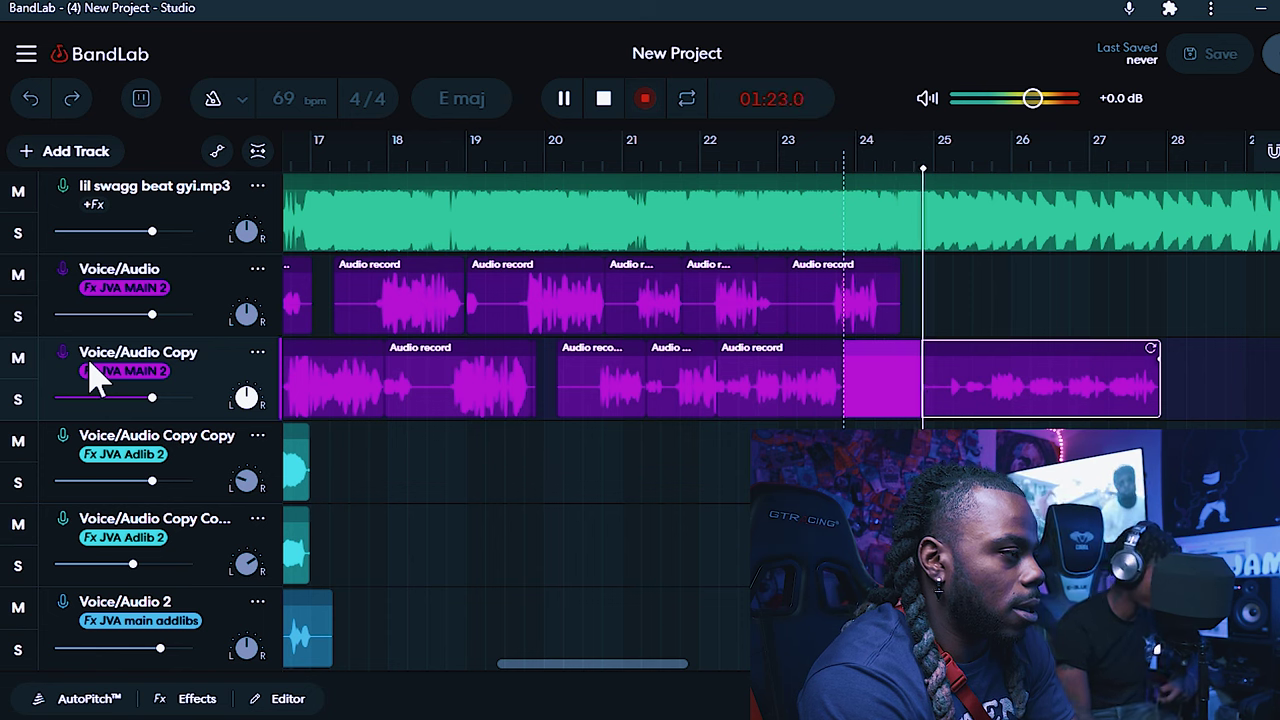
key("space")
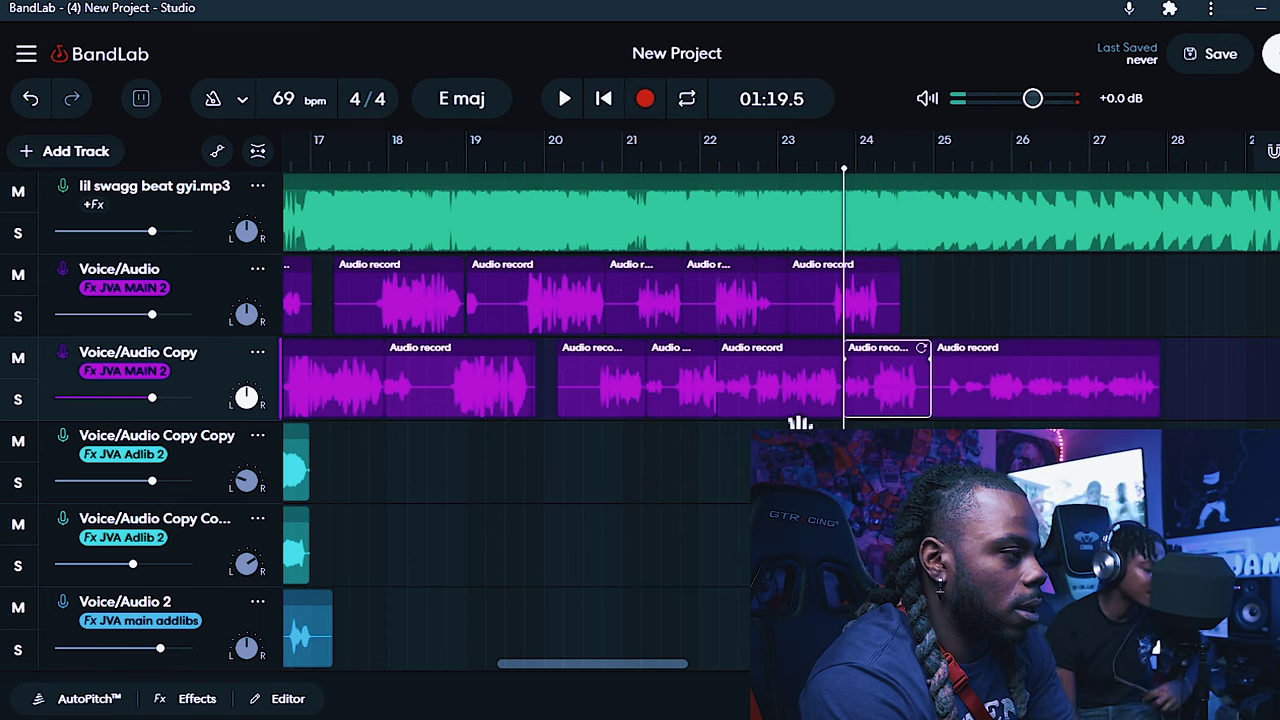
key("r")
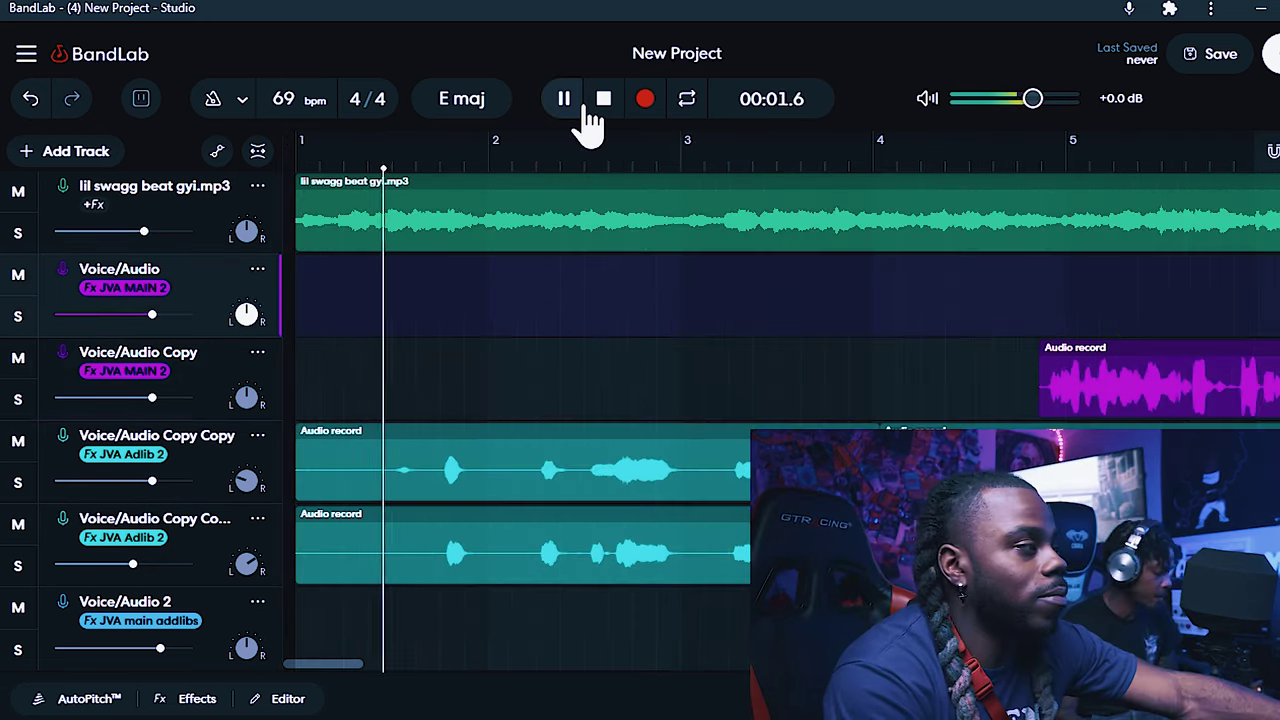
Play back the project from the start and examine the arrangement around bars 42 to 46
left_click(566, 102)
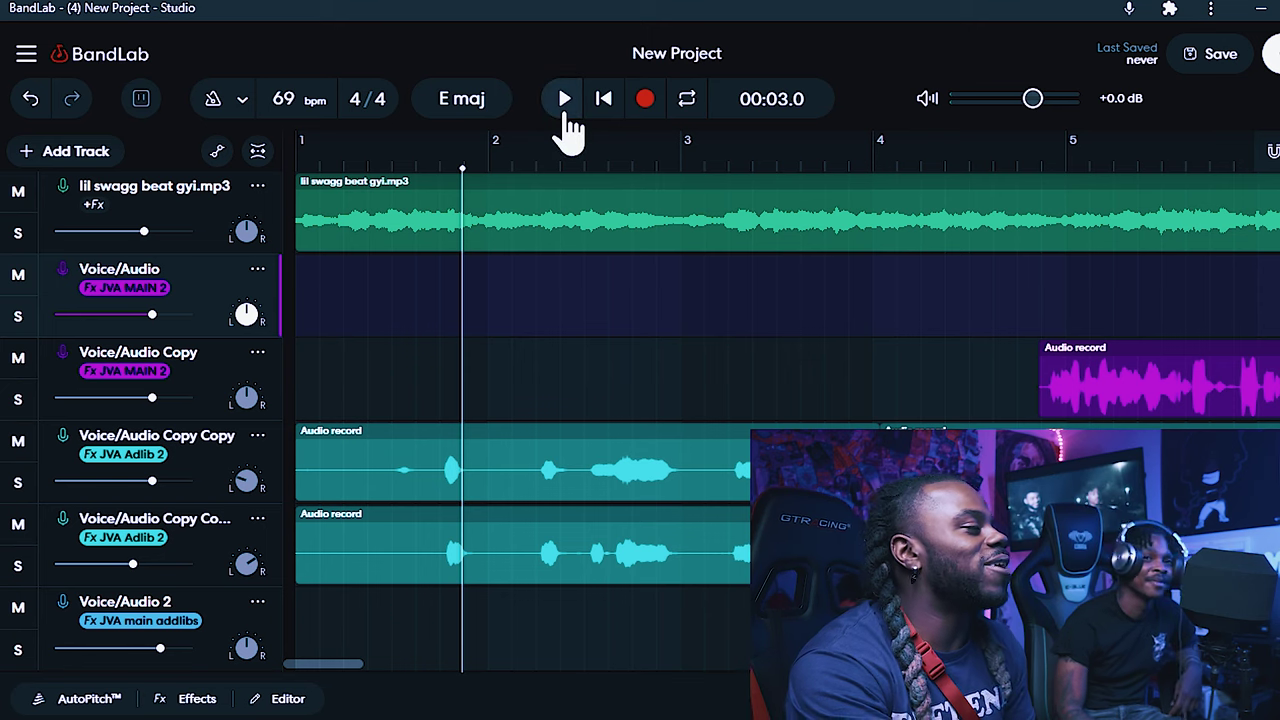
left_click(604, 99)
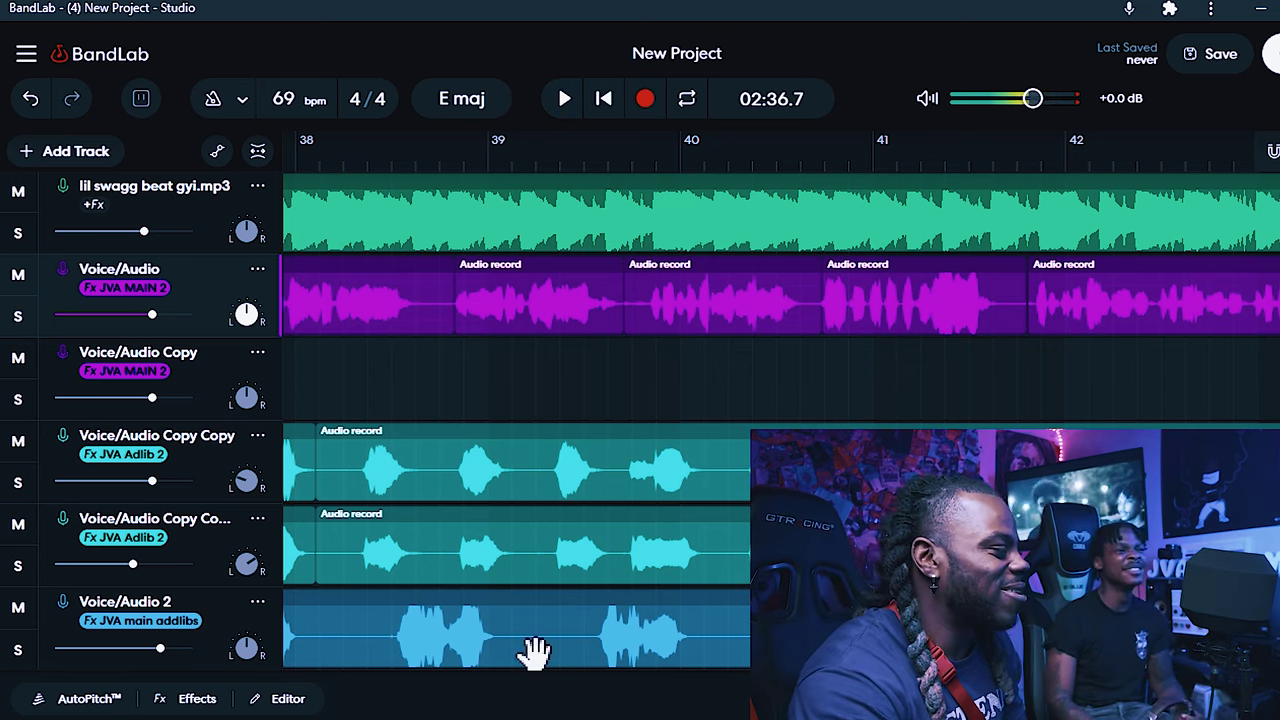
scroll(500, 628, "right", 10)
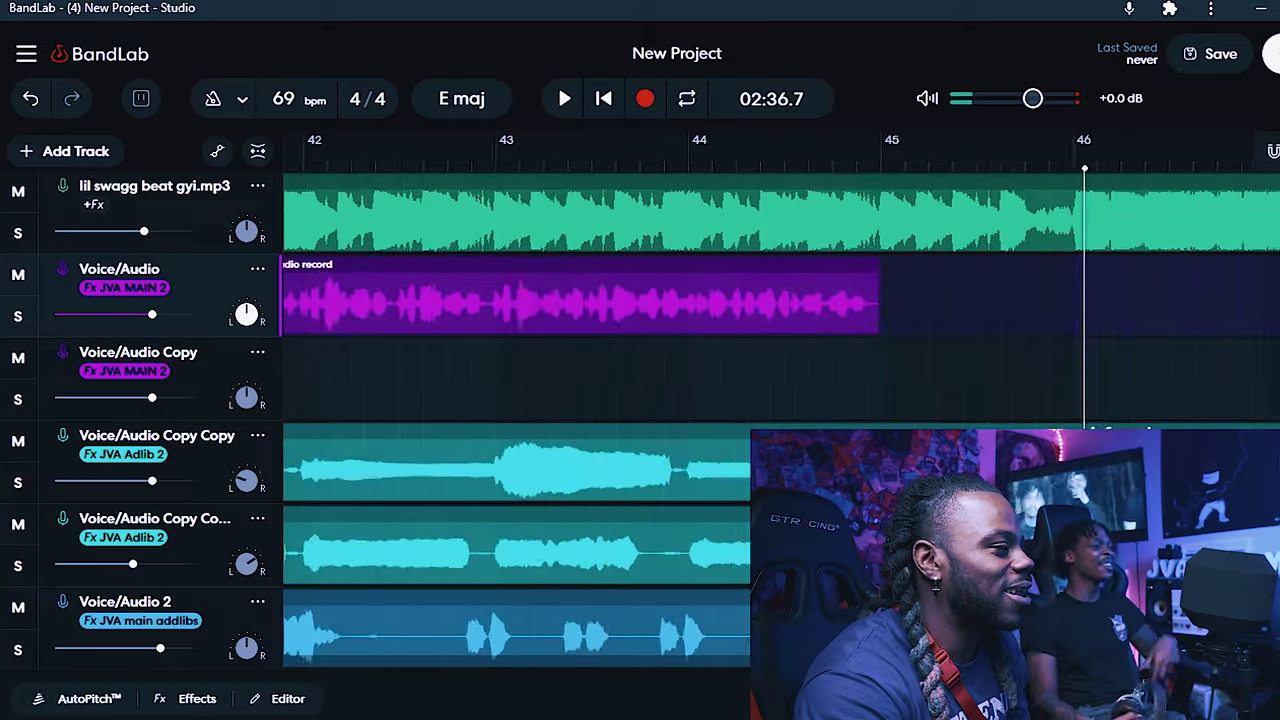